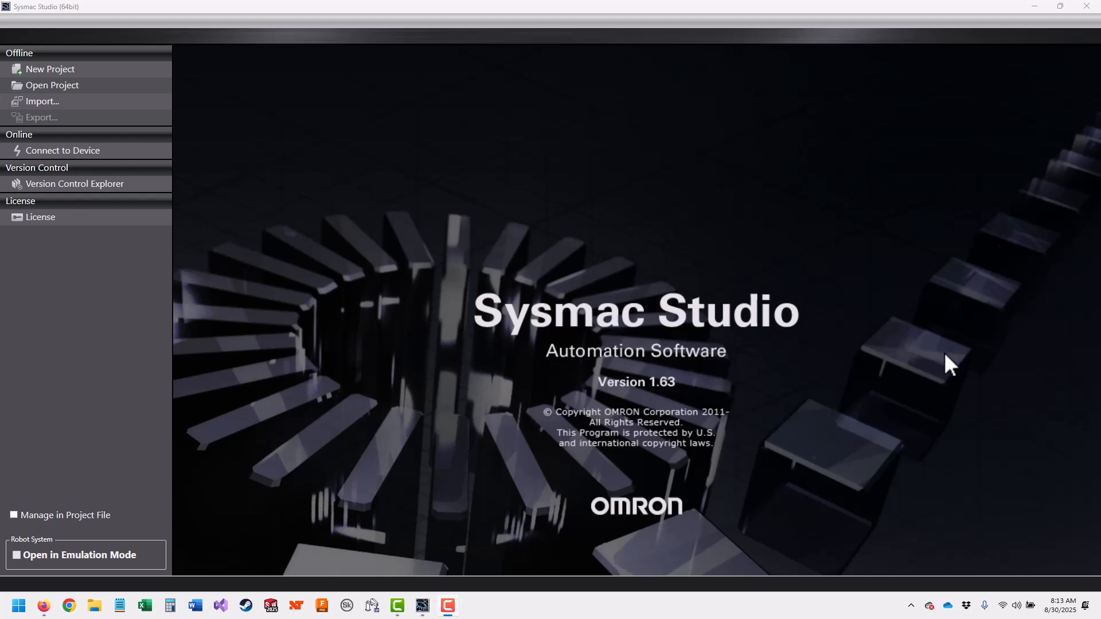
- Switch to Windows Settings and open the Ethernet network settings
left_click(18, 606)
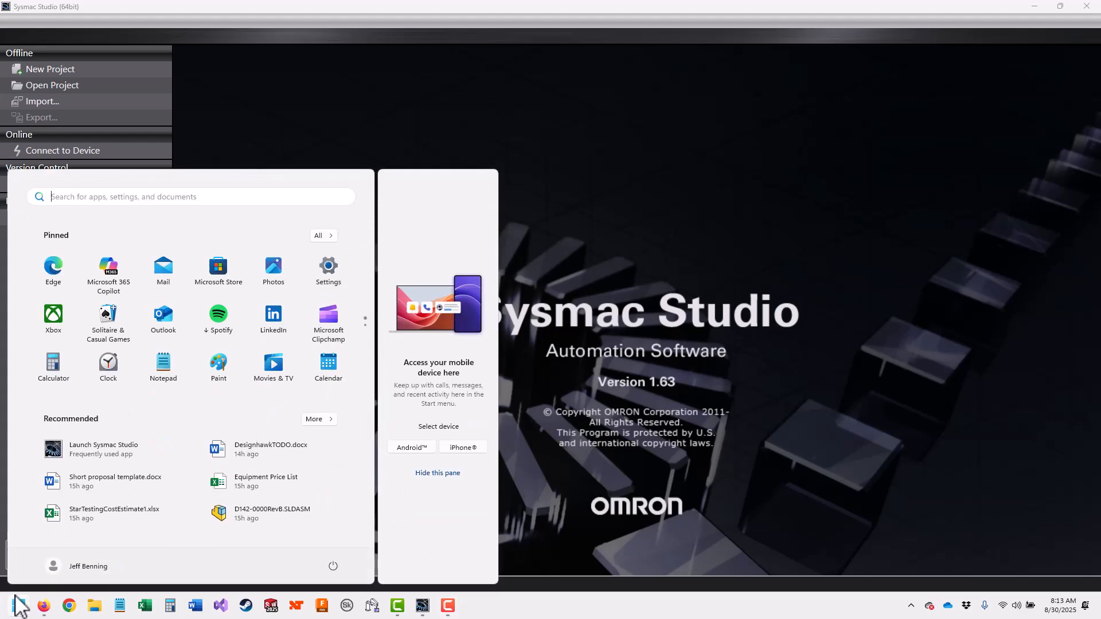
left_click(328, 267)
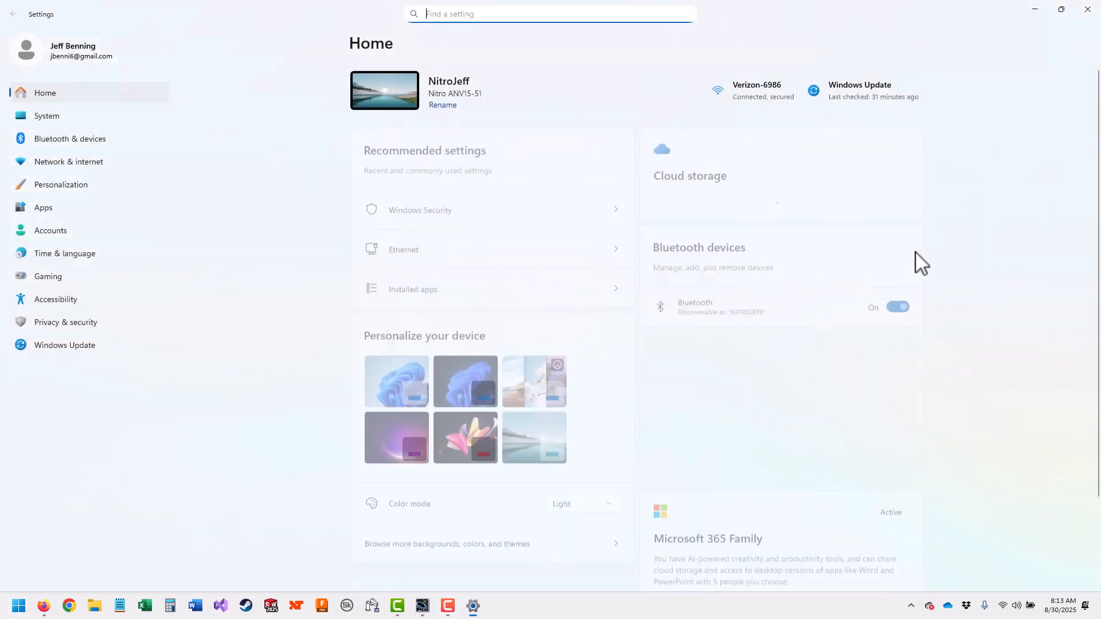
left_click(453, 246)
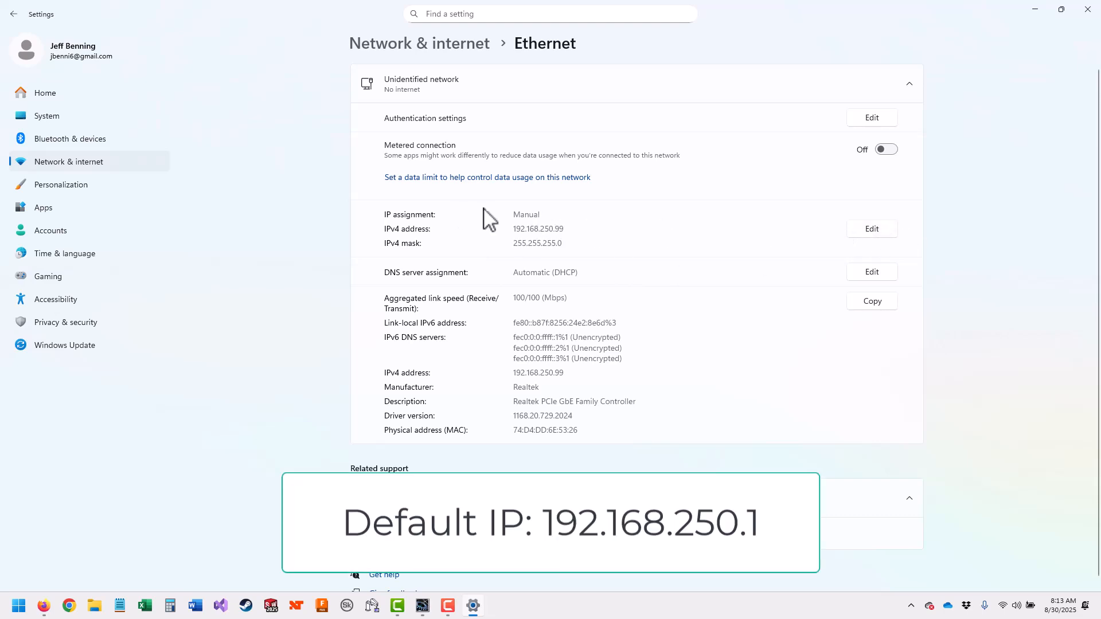
- Set the Ethernet adapter's IP assignment to Automatic (DHCP) and save it
left_click_drag(564, 231, 554, 229)
left_click(870, 230)
left_click(605, 132)
left_click(560, 107)
left_click(602, 281)
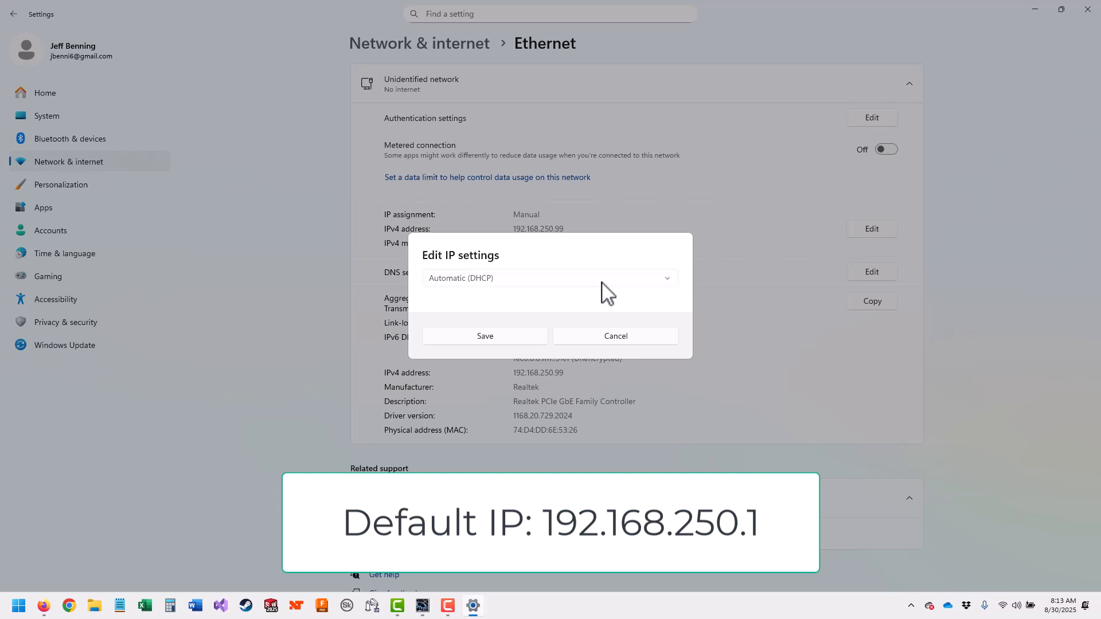
left_click(761, 283)
left_click(495, 339)
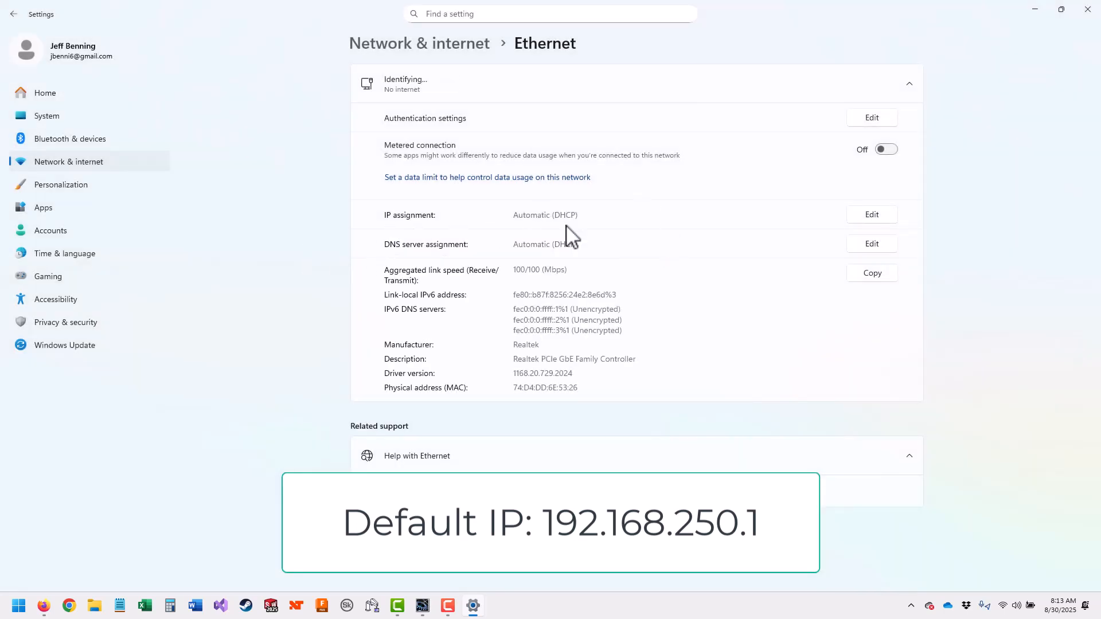
- Switch the Ethernet IP assignment to Manual, enable IPv4 and set the IP address to 192.168.250.99
left_click(872, 215)
left_click(544, 281)
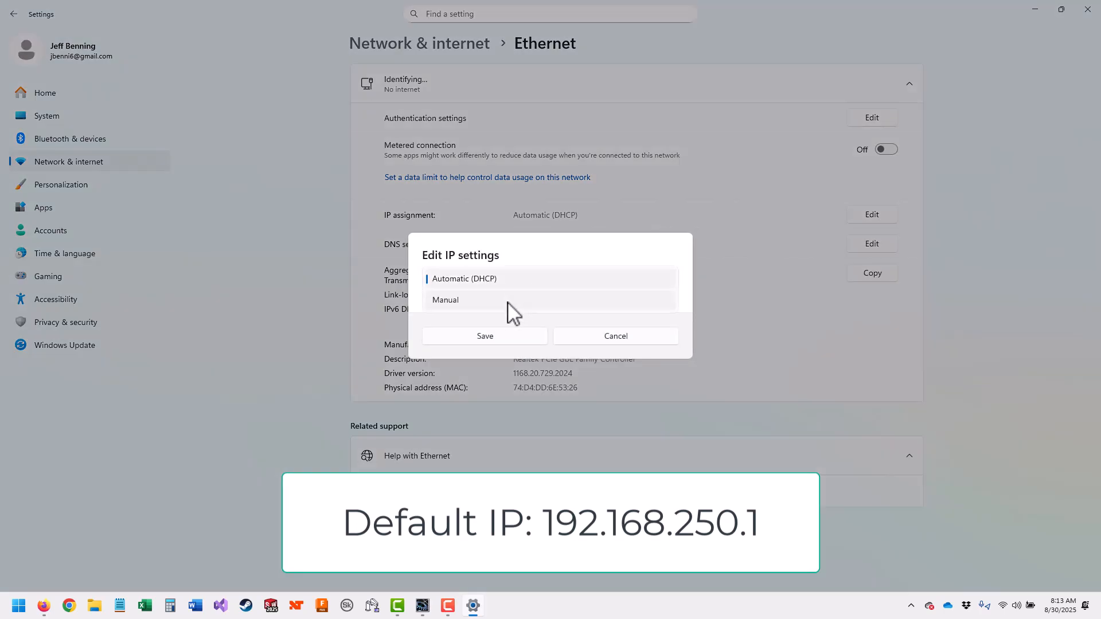
left_click(508, 302)
left_click(434, 282)
left_click(502, 218)
type("192.168.250.99")
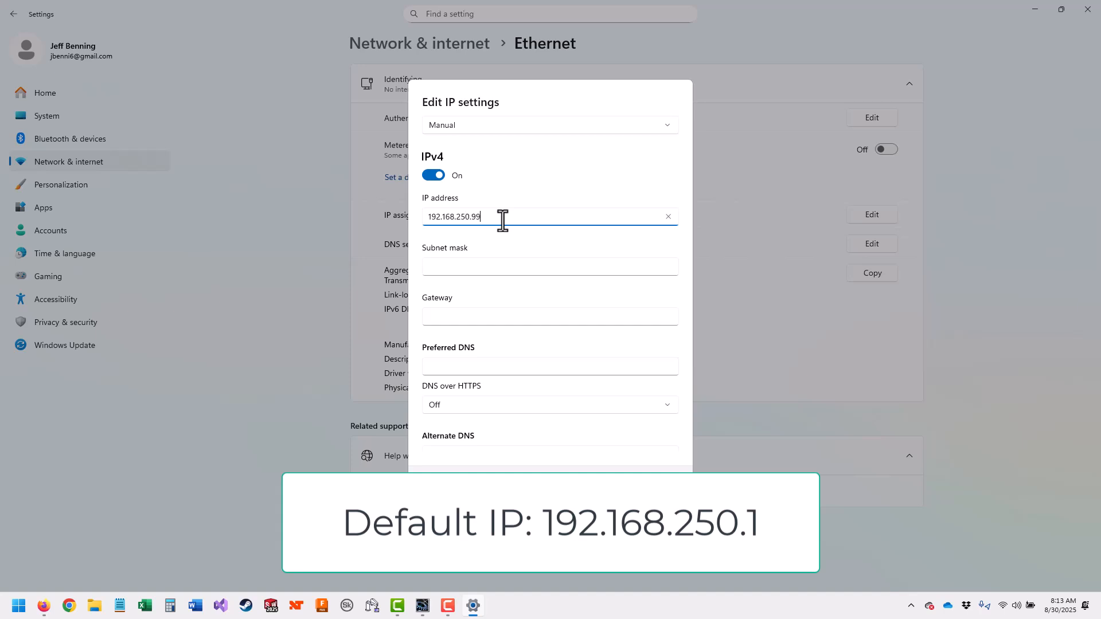
- Set the subnet mask to 255.255.255.0, save the IP settings and close Windows Settings
left_click(436, 269)
type("255.25")
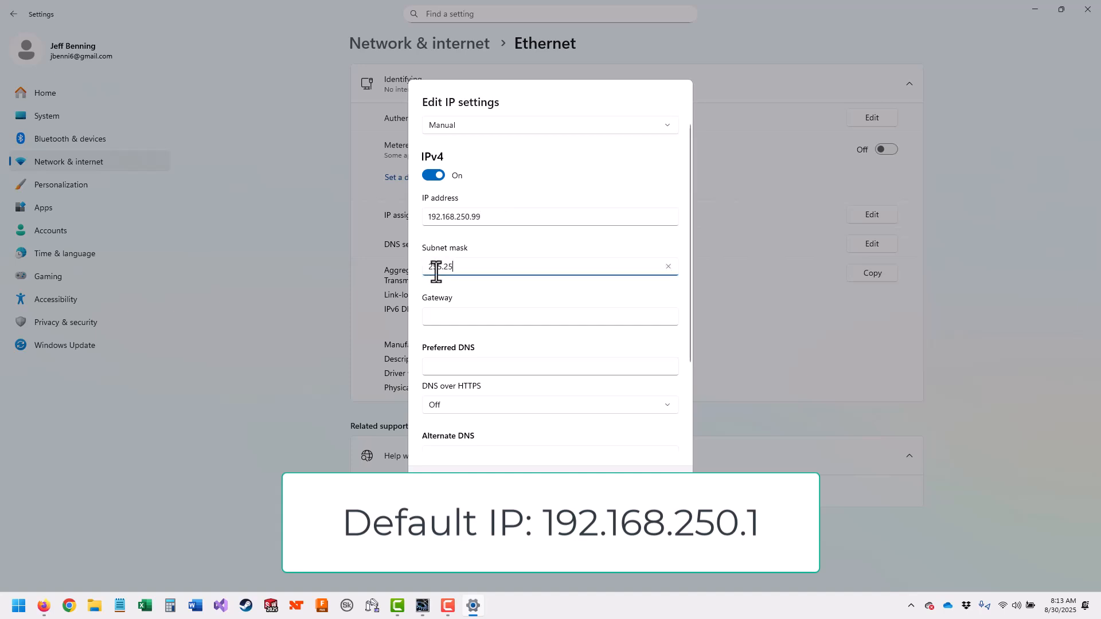
type("5.255.0")
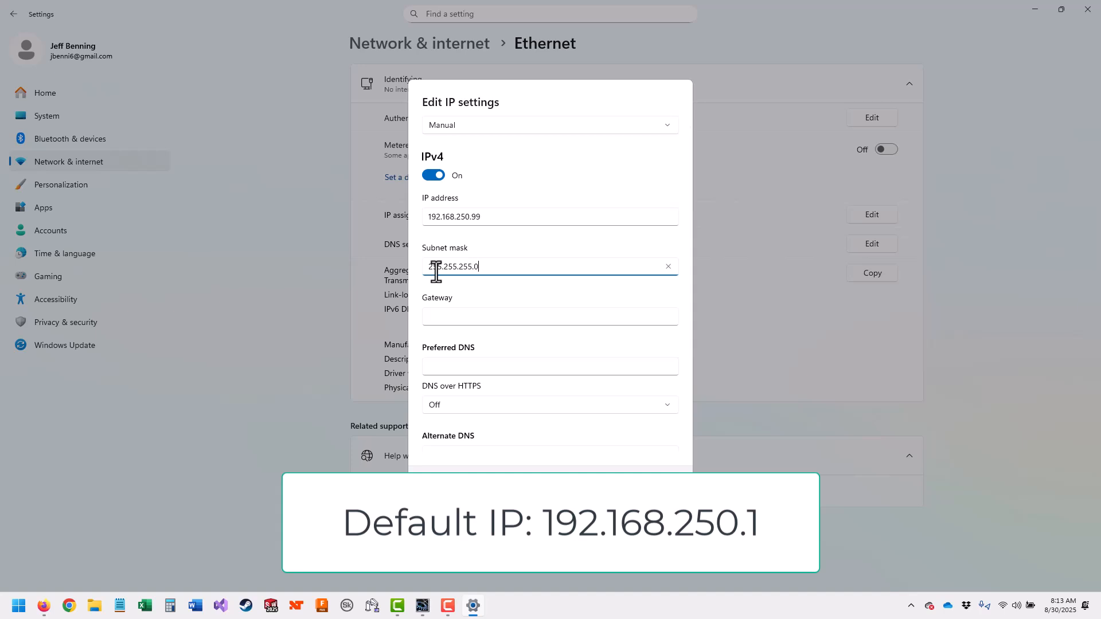
left_click(507, 494)
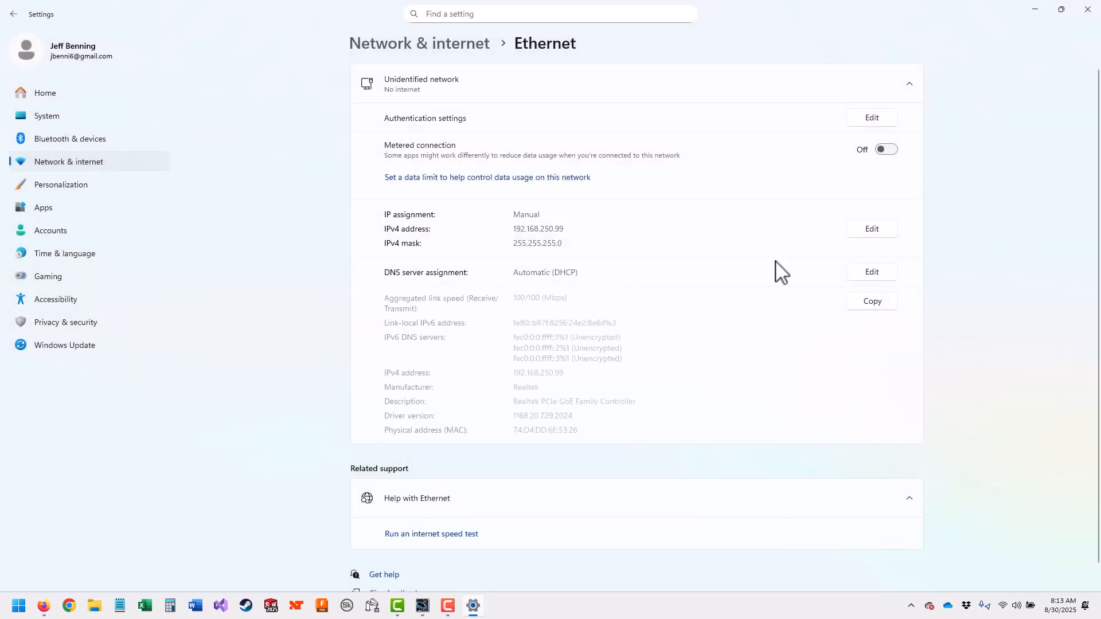
left_click(1086, 11)
- Ping the controller at 192.168.250.1 from a Windows Command Prompt and return to Sysmac Studio
key("super+r")
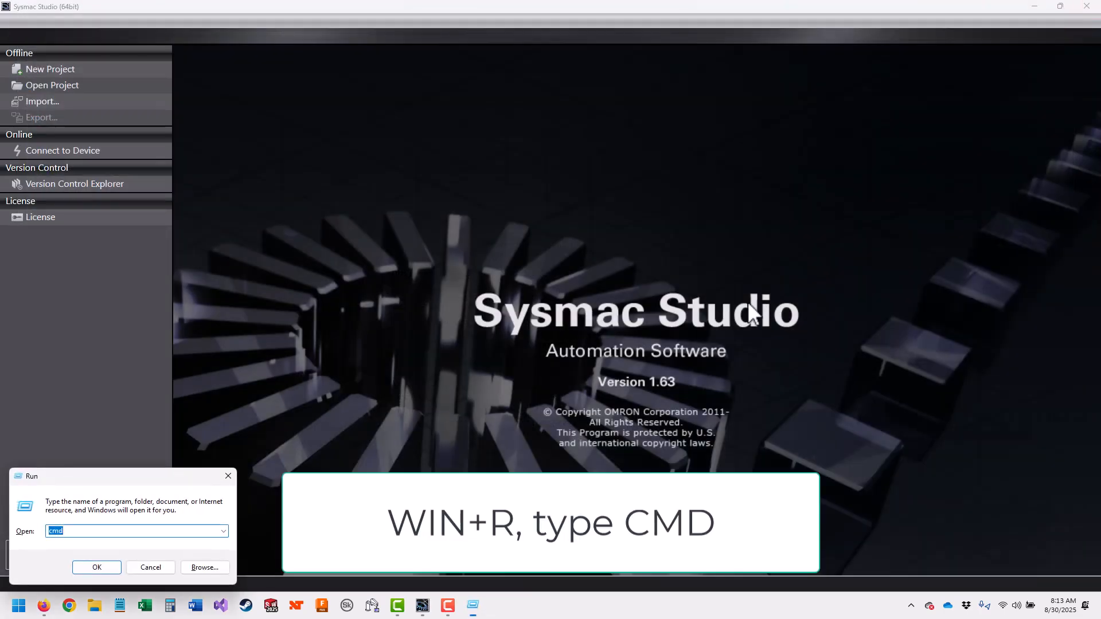
key("Return")
type("ping")
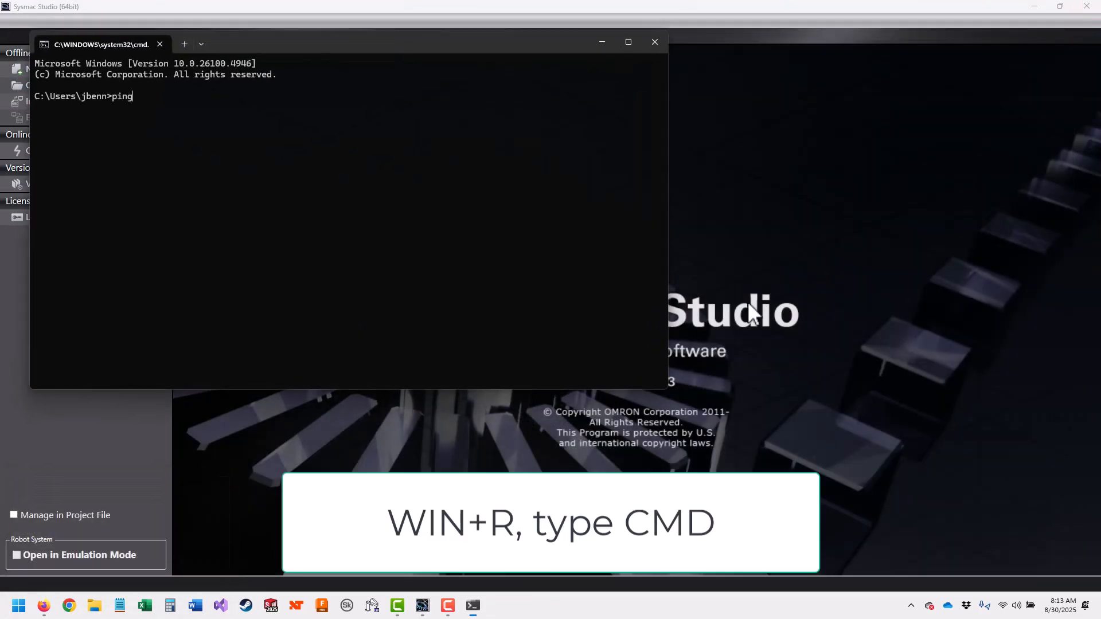
type(" 192.168.250.1")
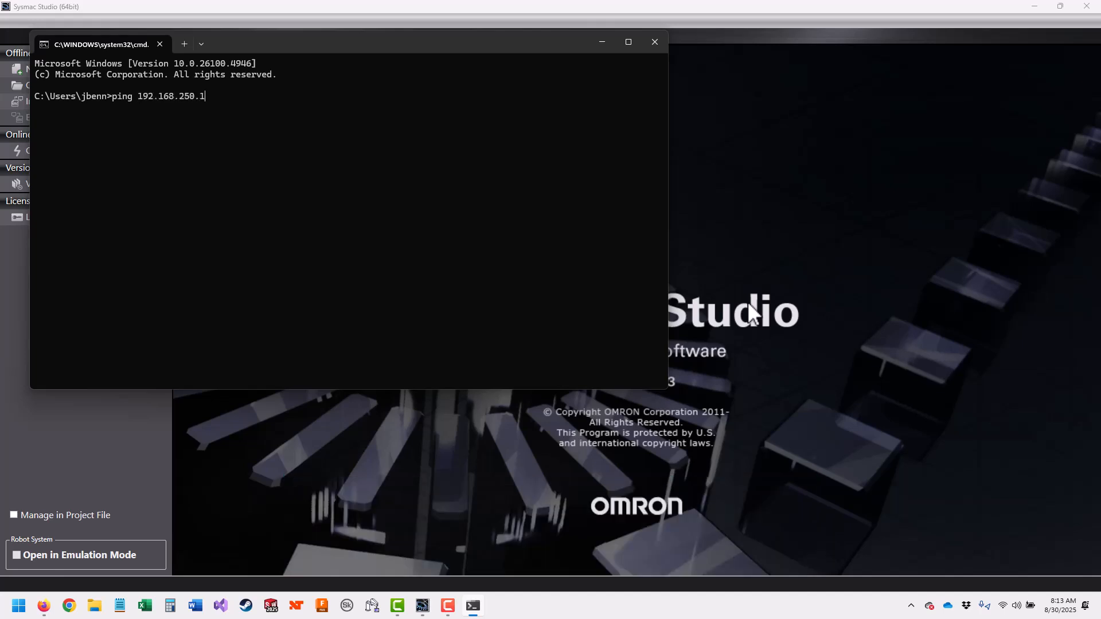
key("Return")
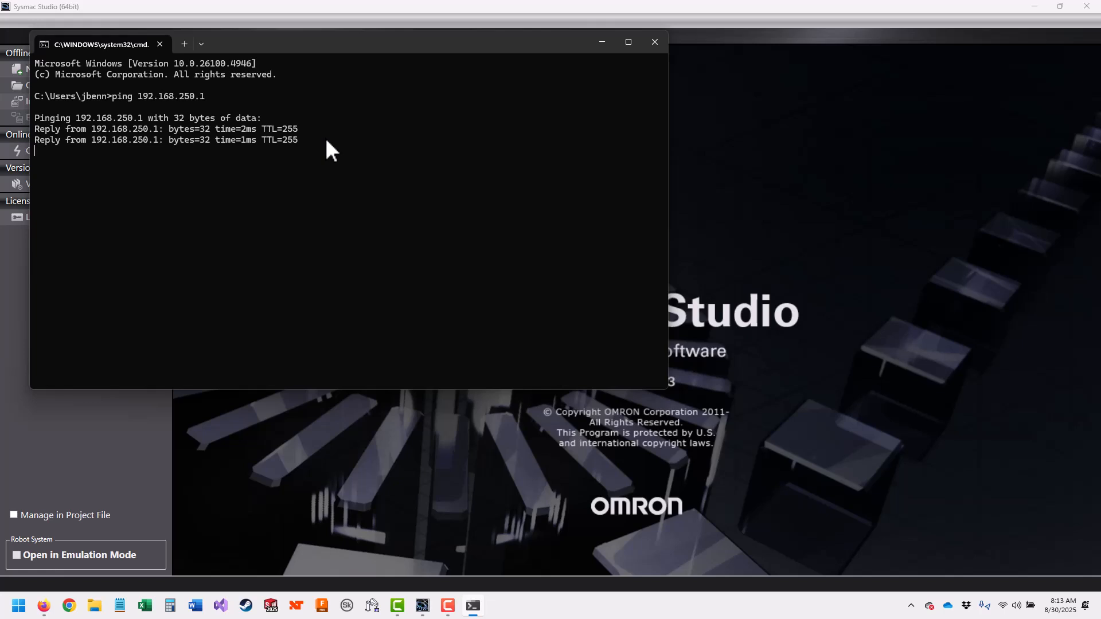
left_click(776, 12)
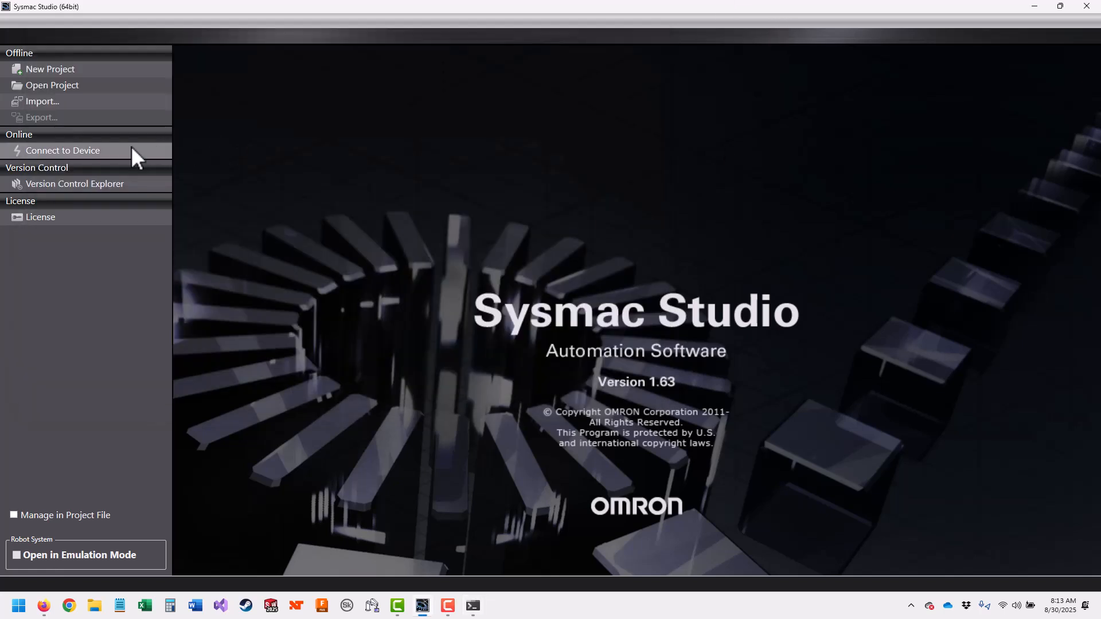
- Create a new standard project named Test for an NX102-9000 controller with version 1.64
left_click(99, 70)
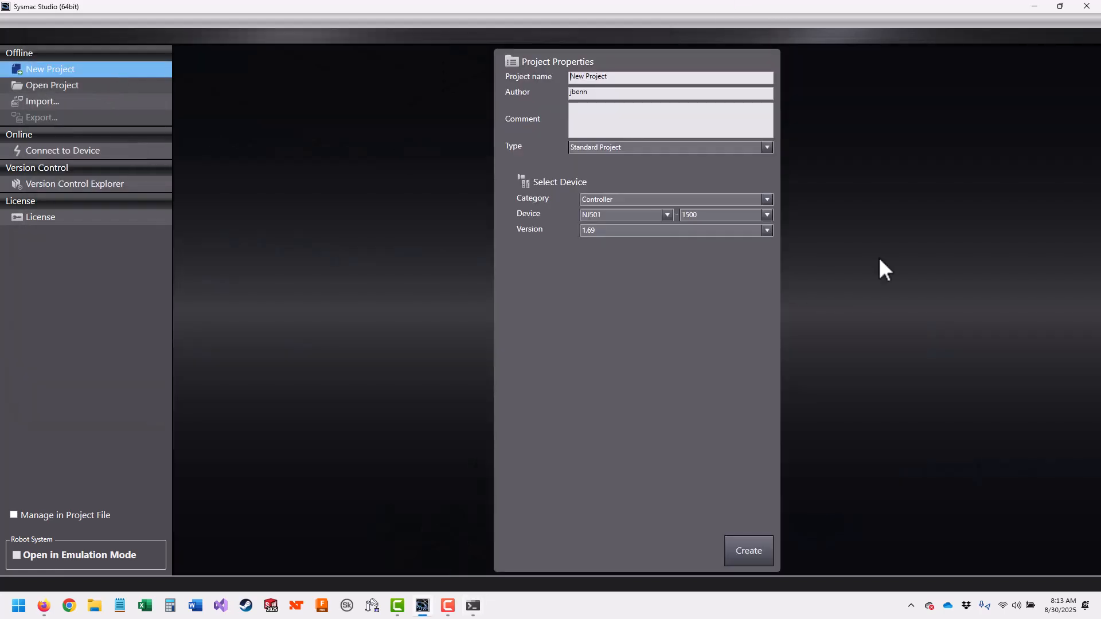
left_click_drag(618, 74, 533, 73)
type("Test")
left_click(668, 215)
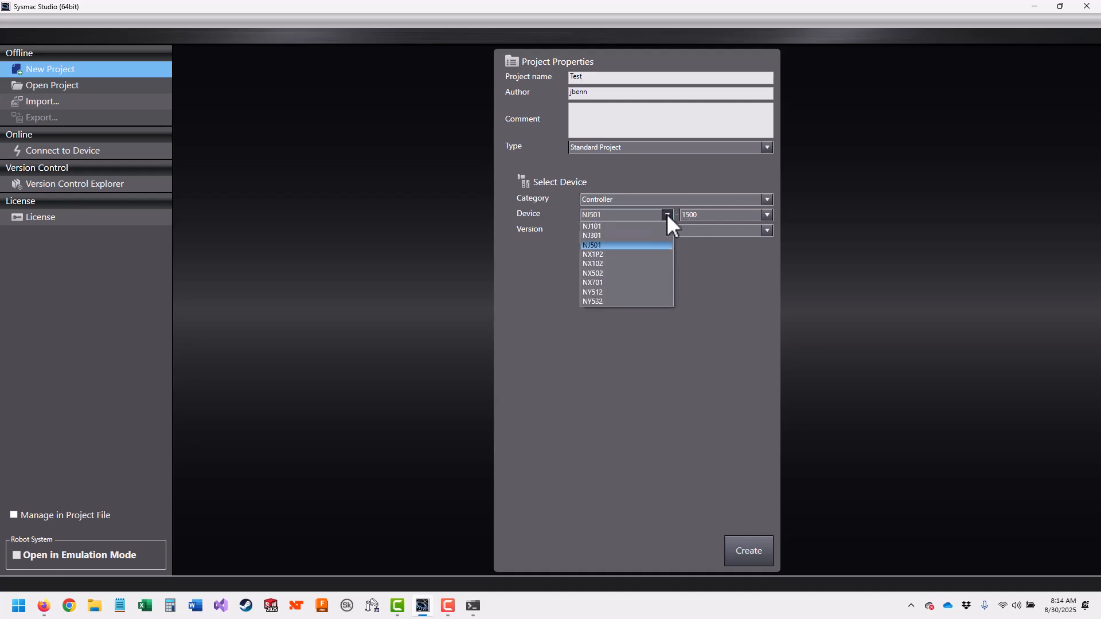
left_click(637, 262)
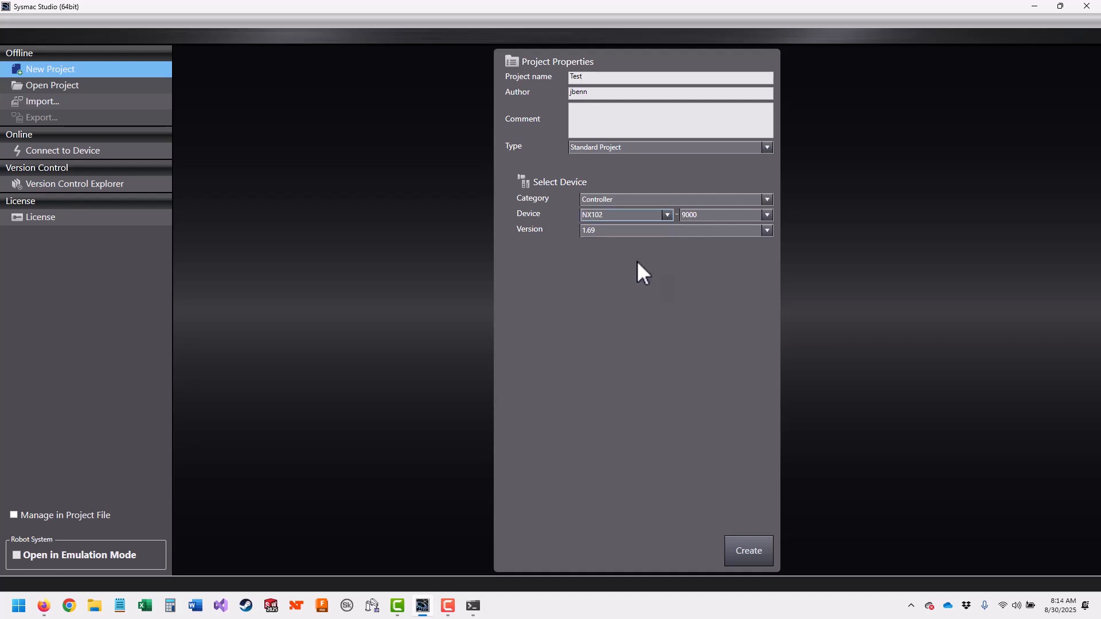
left_click(767, 229)
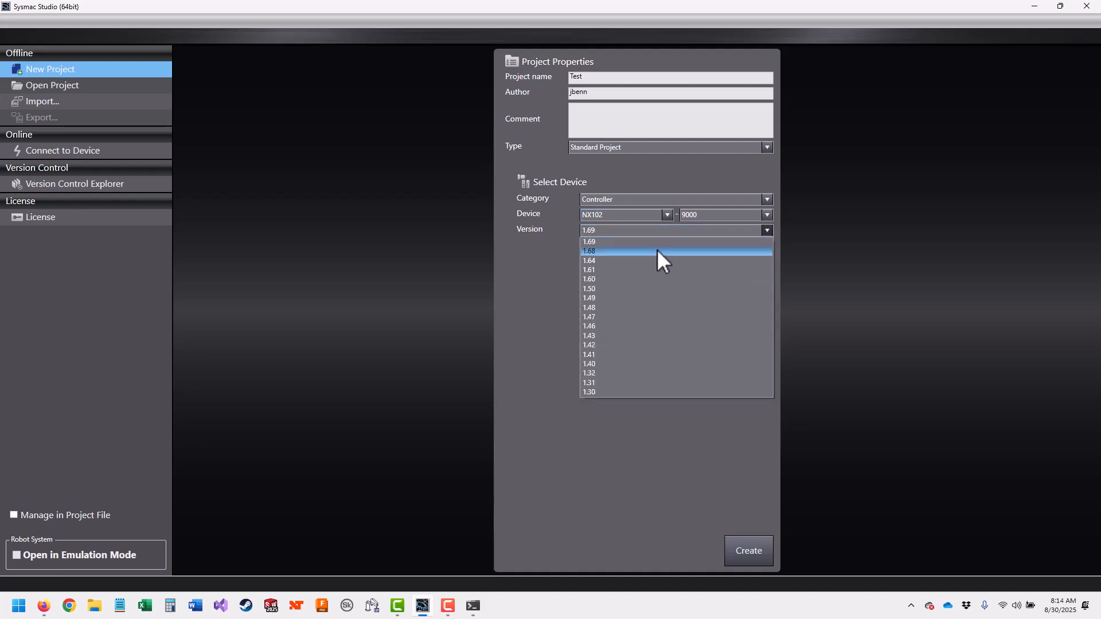
left_click(650, 261)
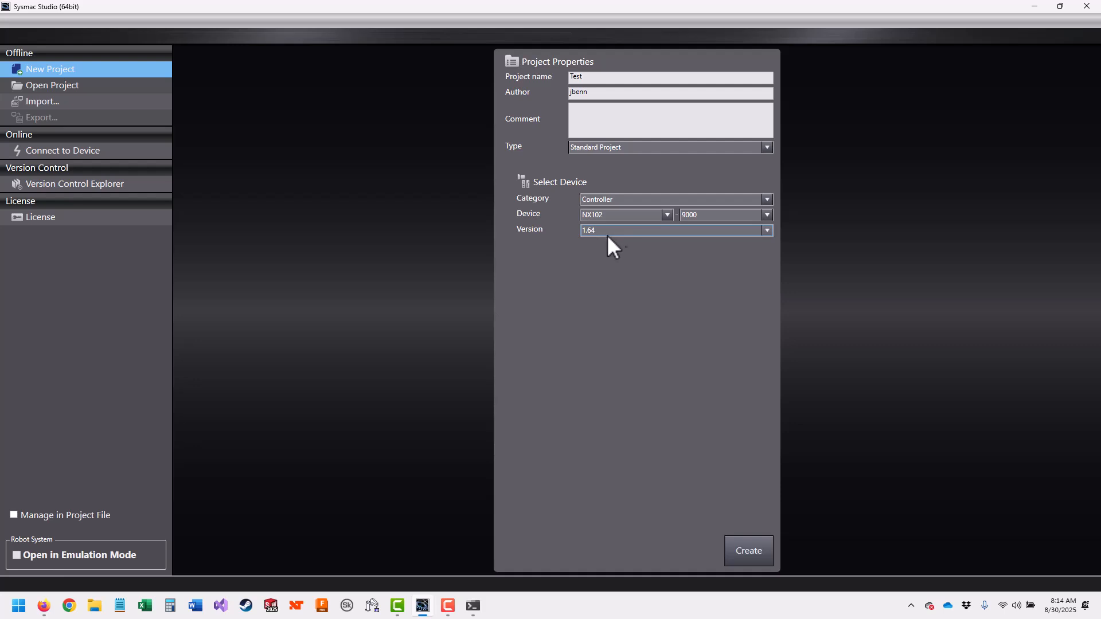
left_click(754, 549)
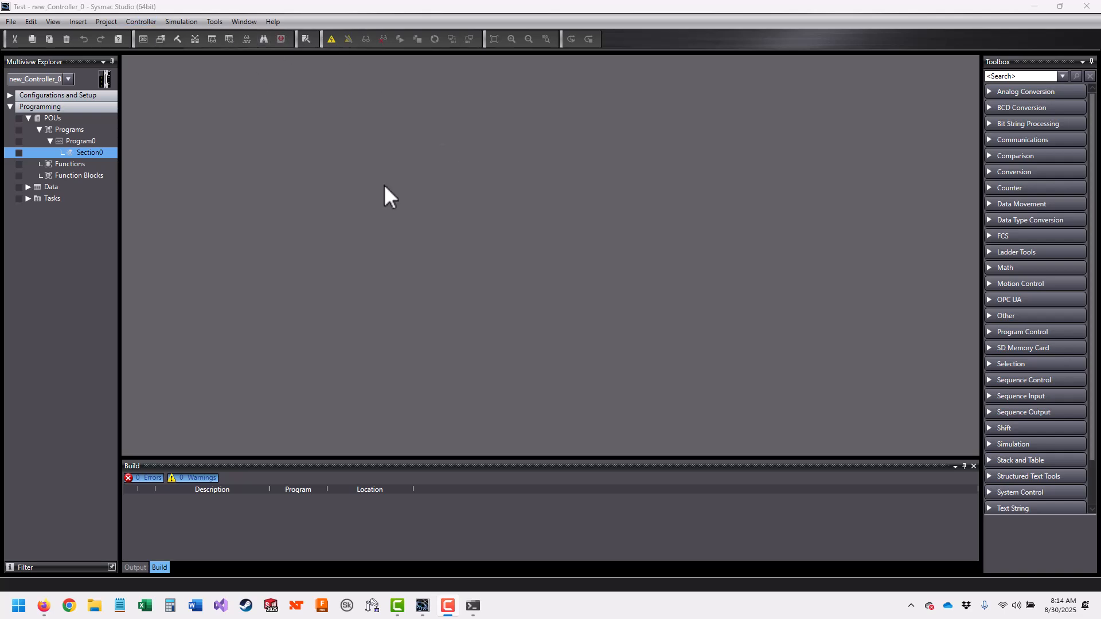
- Configure controller communications as an Ethernet connection via a hub with remote IP address 192.168.250.1, test the connection and accept the setup
left_click(143, 22)
left_click(143, 36)
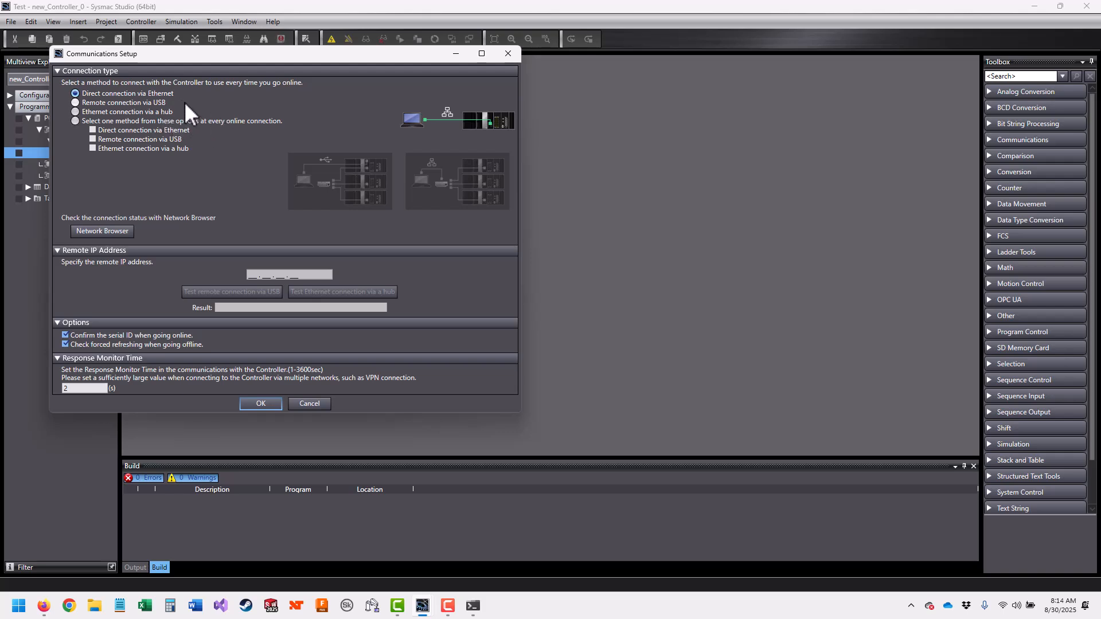
left_click(135, 111)
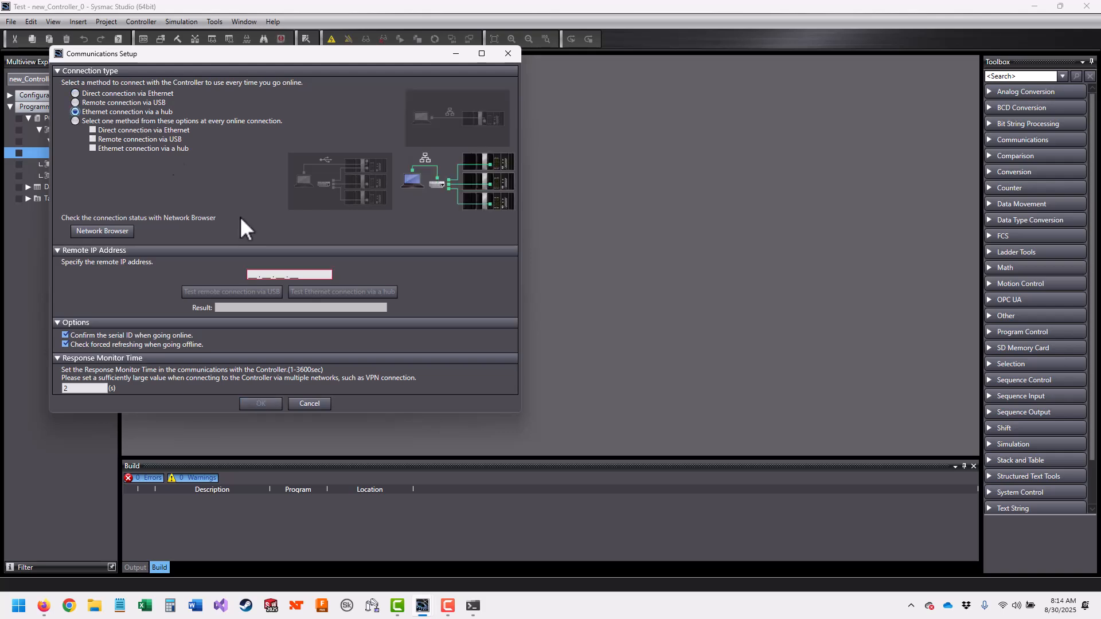
left_click(248, 276)
type("192 . ")
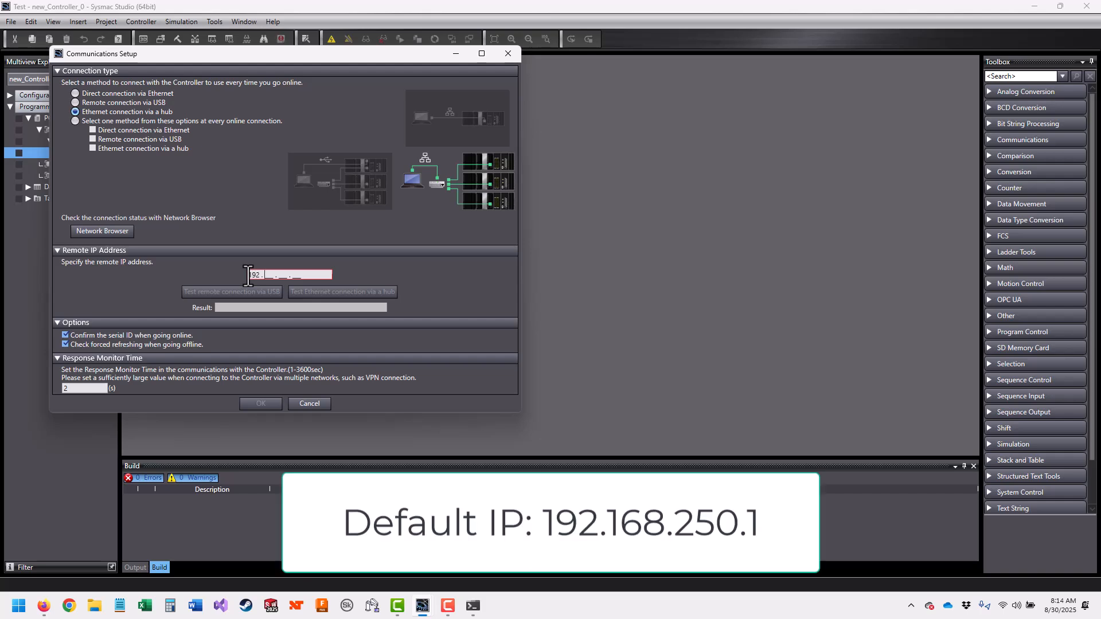
type("168 . 250 . 1")
left_click(387, 295)
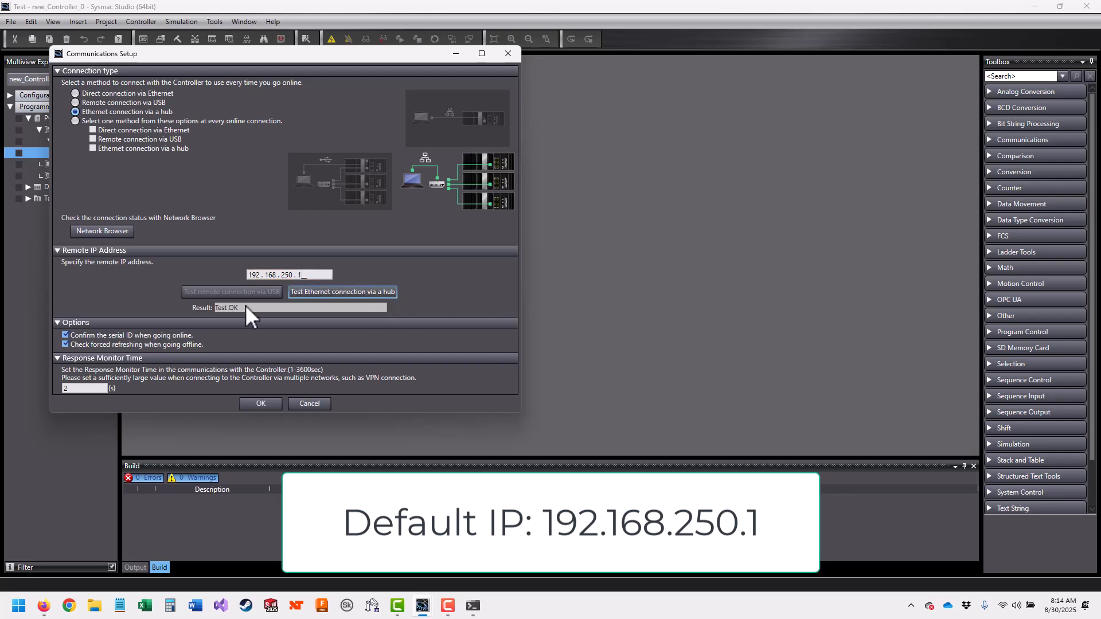
left_click(261, 404)
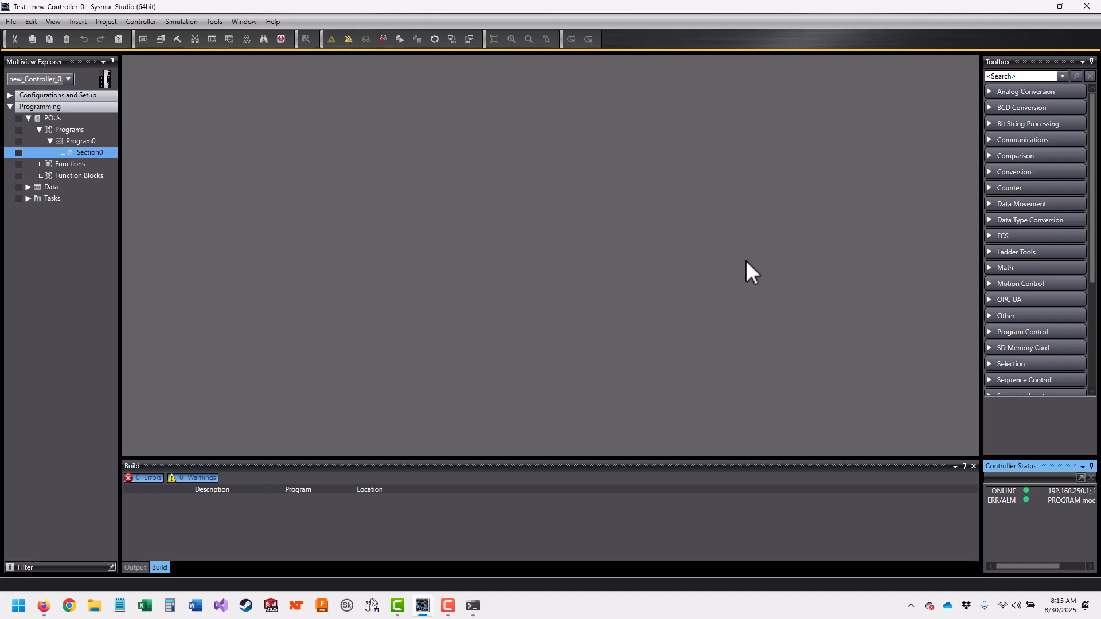
- Start a transfer from the controller in Synchronization, decline overwriting the computer's project and close the synchronization window
left_click(435, 39)
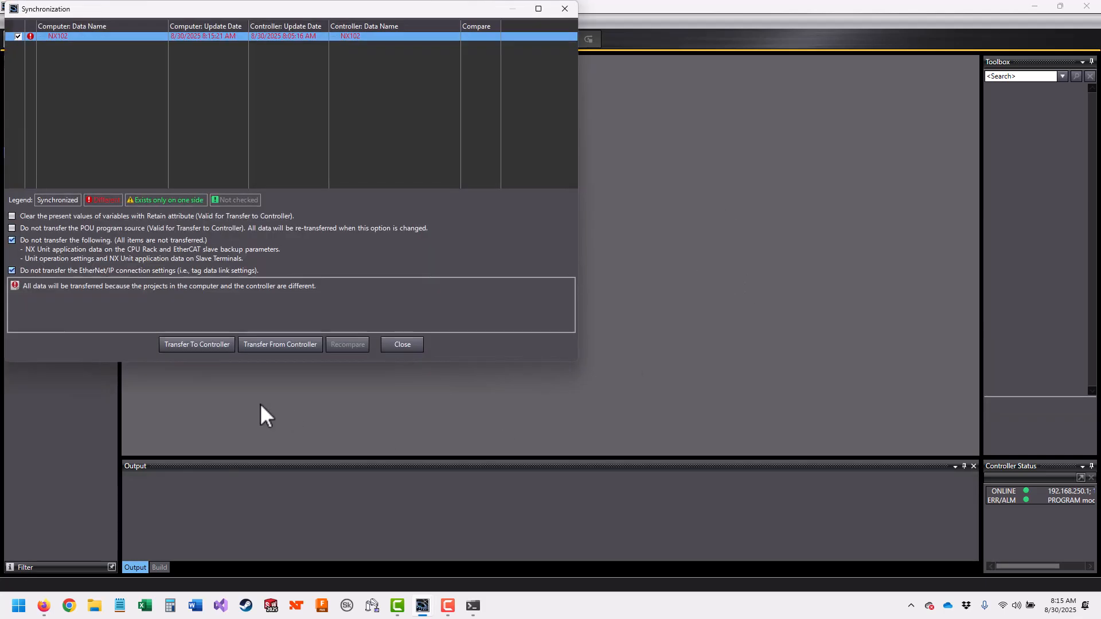
left_click(294, 345)
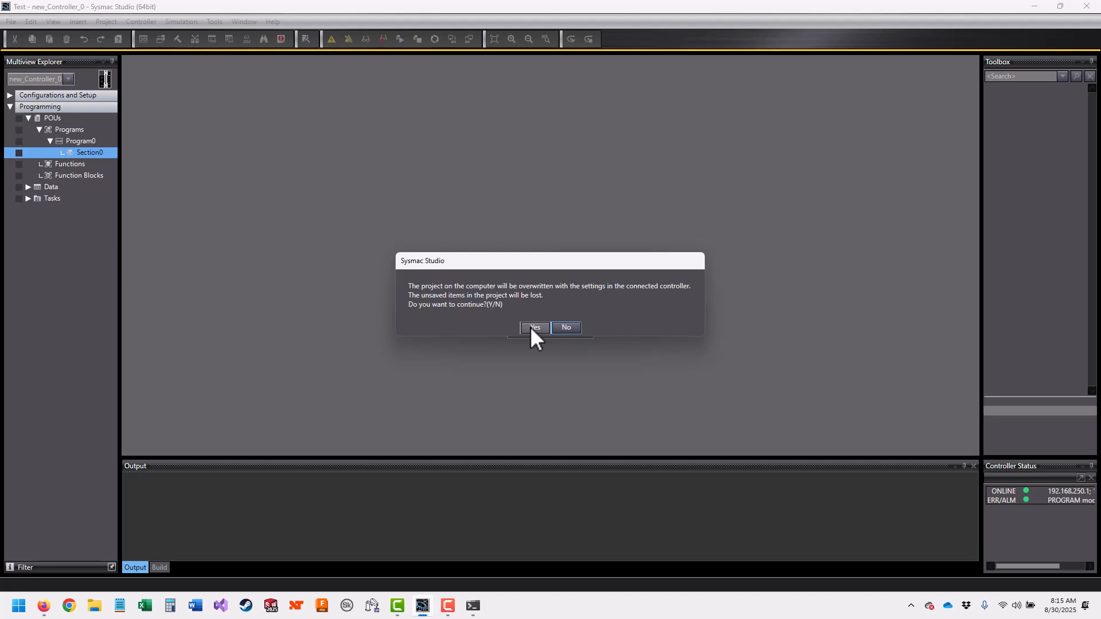
left_click(565, 329)
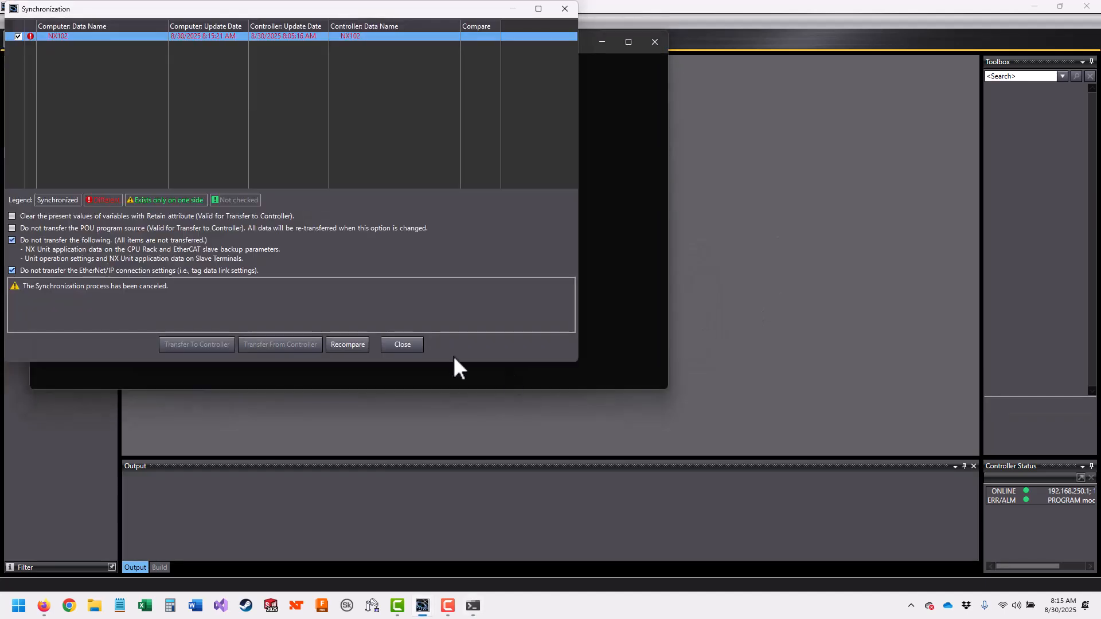
left_click(414, 345)
left_click(711, 202)
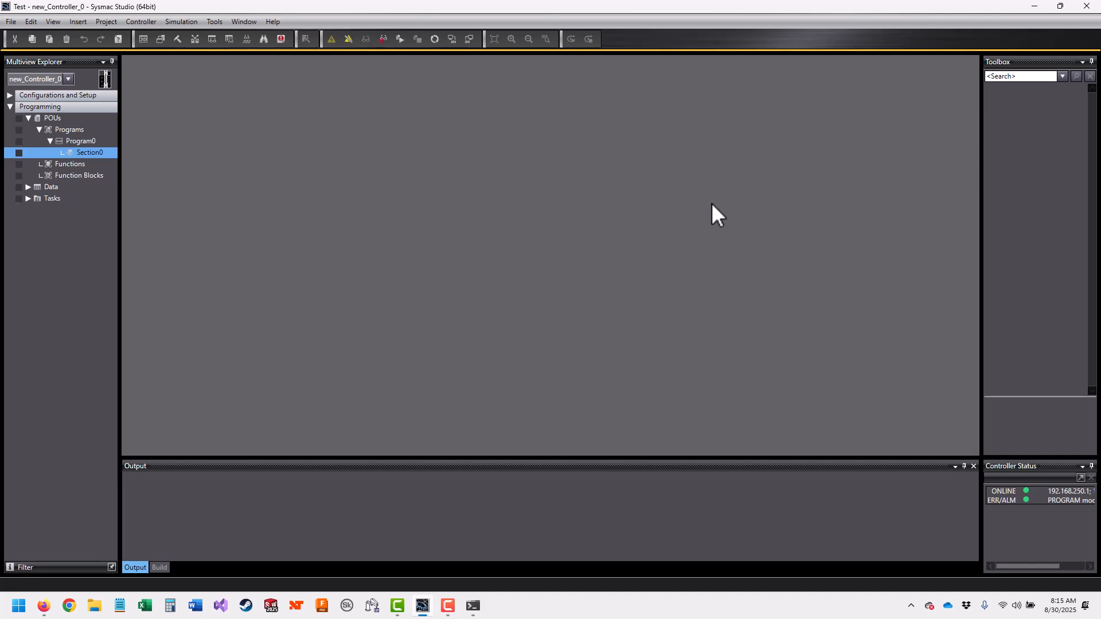
- Expand Configurations and Setup and take the controller connection offline
left_click(11, 94)
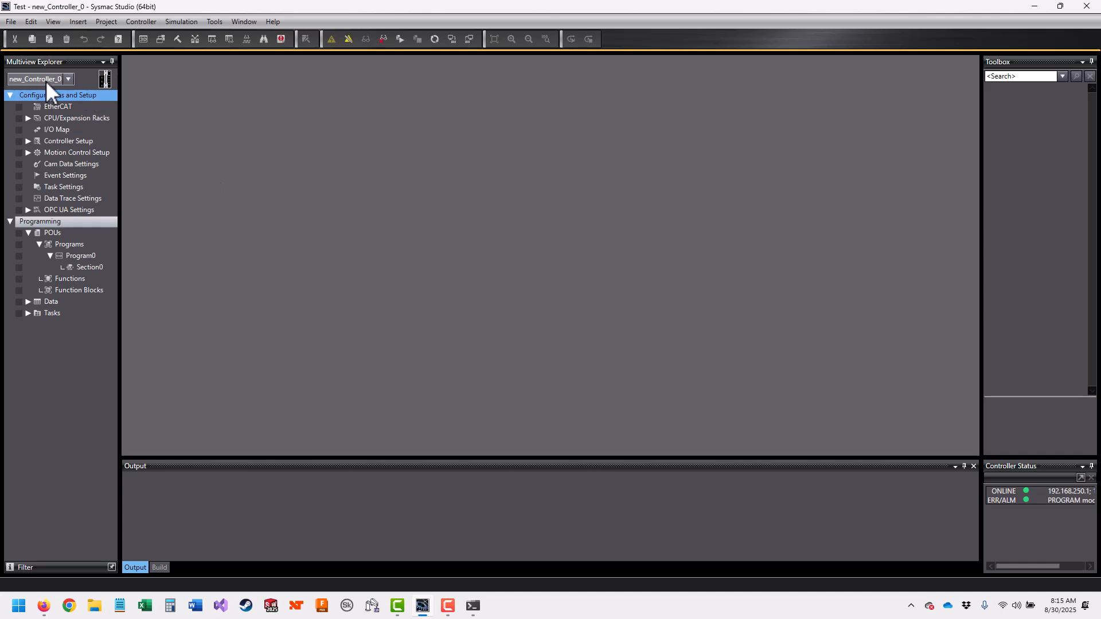
left_click(105, 81)
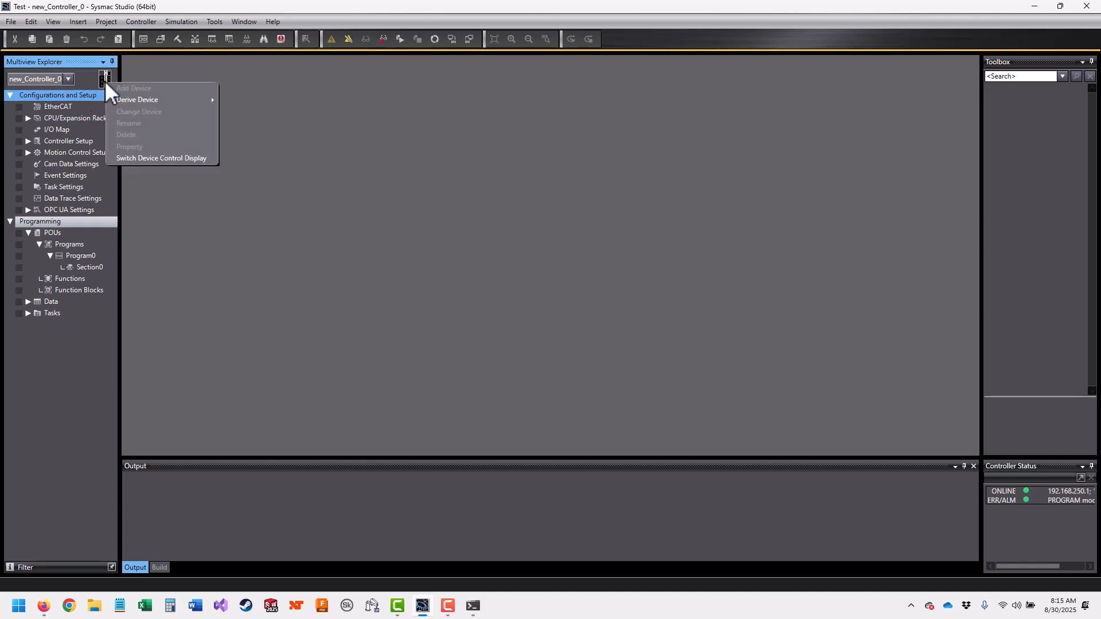
left_click(380, 95)
left_click(349, 40)
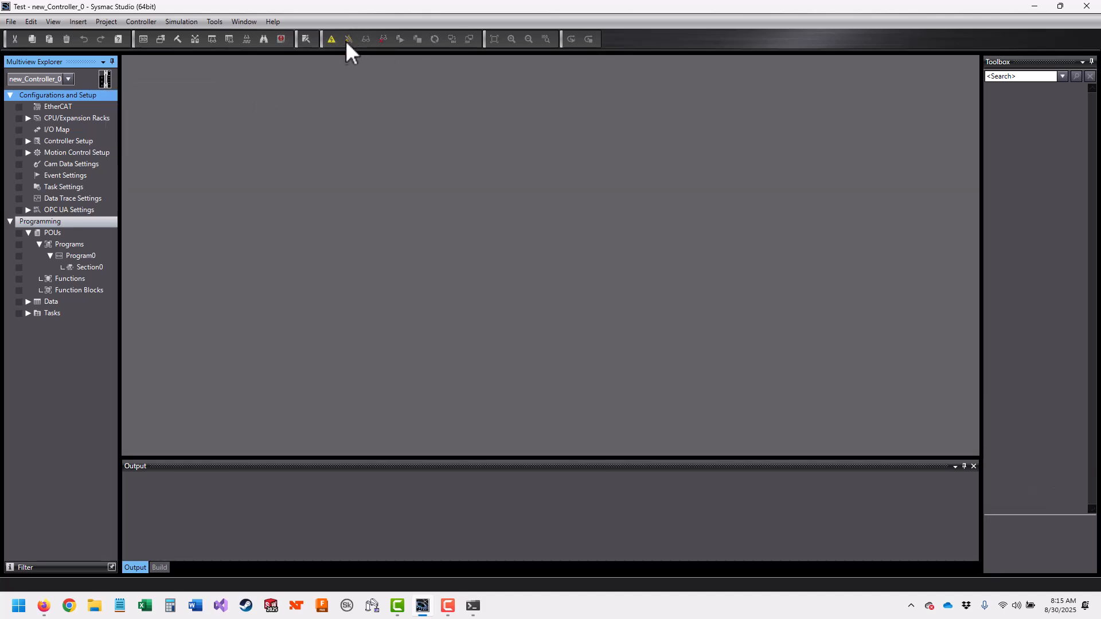
- Rename the project's controller device as NX102
left_click(108, 81)
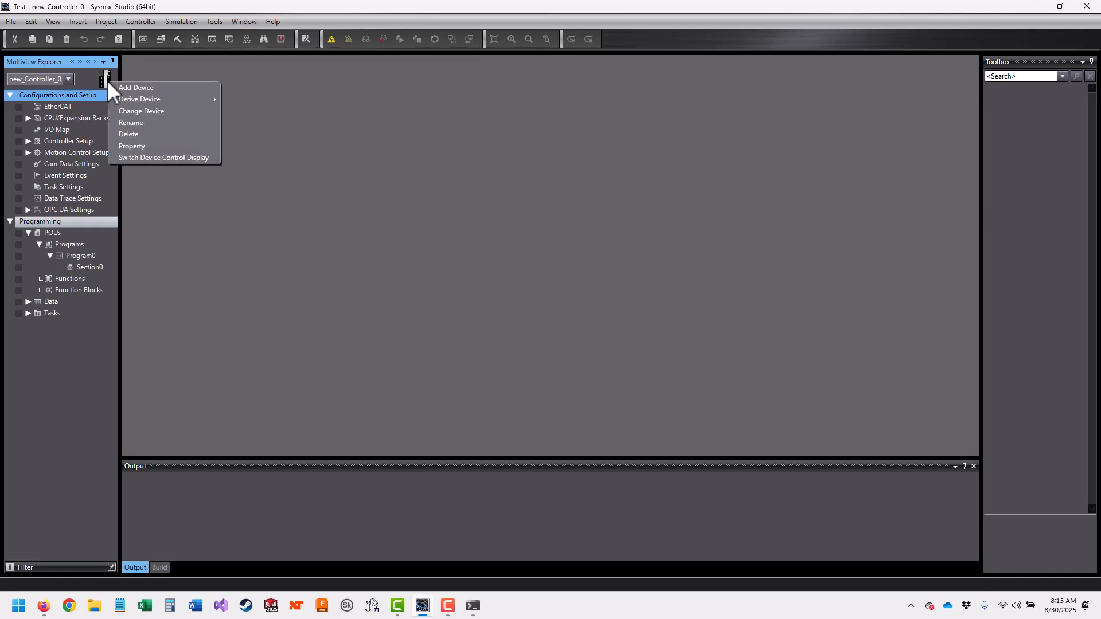
left_click(147, 122)
type("NX")
key("Return")
type("102")
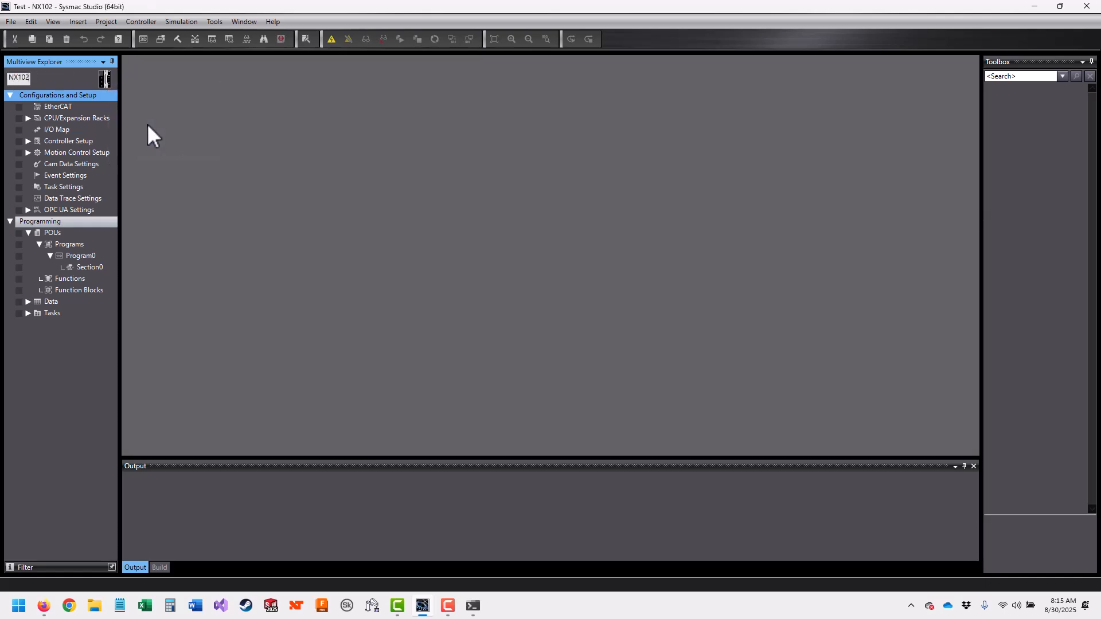
- Confirm the NX102 device name and review the controller's model and version in the Change Device dialog without changing them
key("Return")
left_click(101, 81)
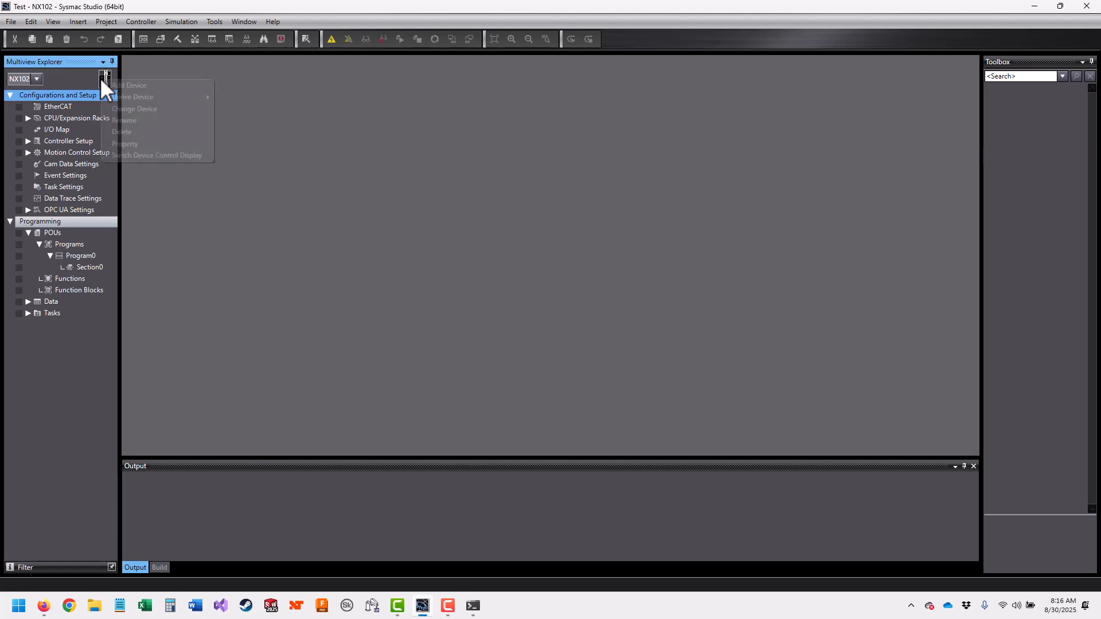
left_click(166, 109)
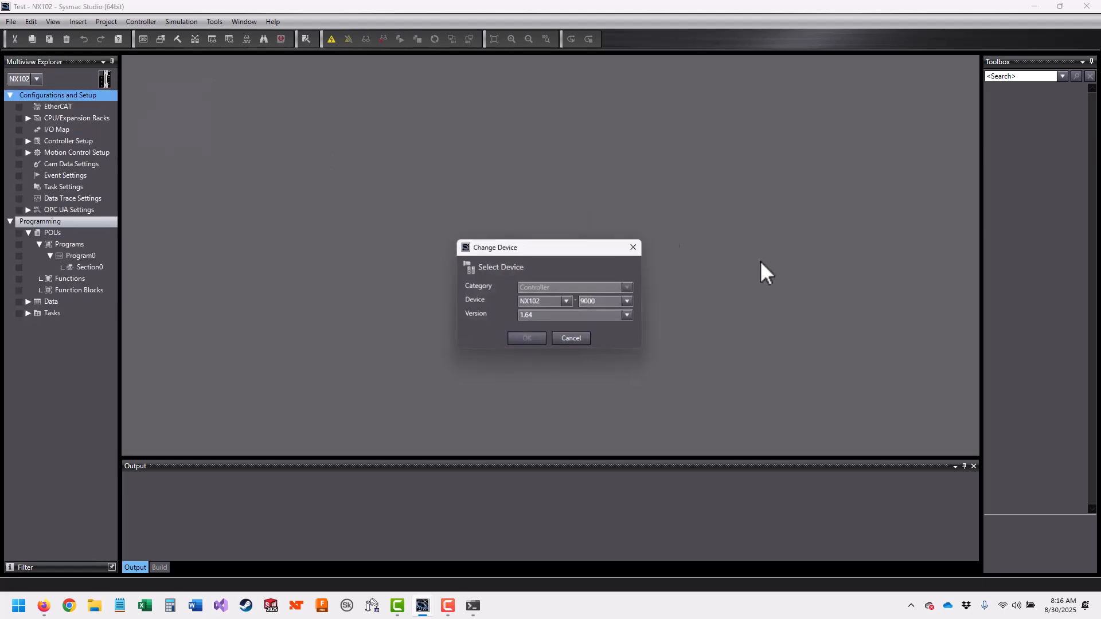
left_click(631, 317)
left_click(631, 317)
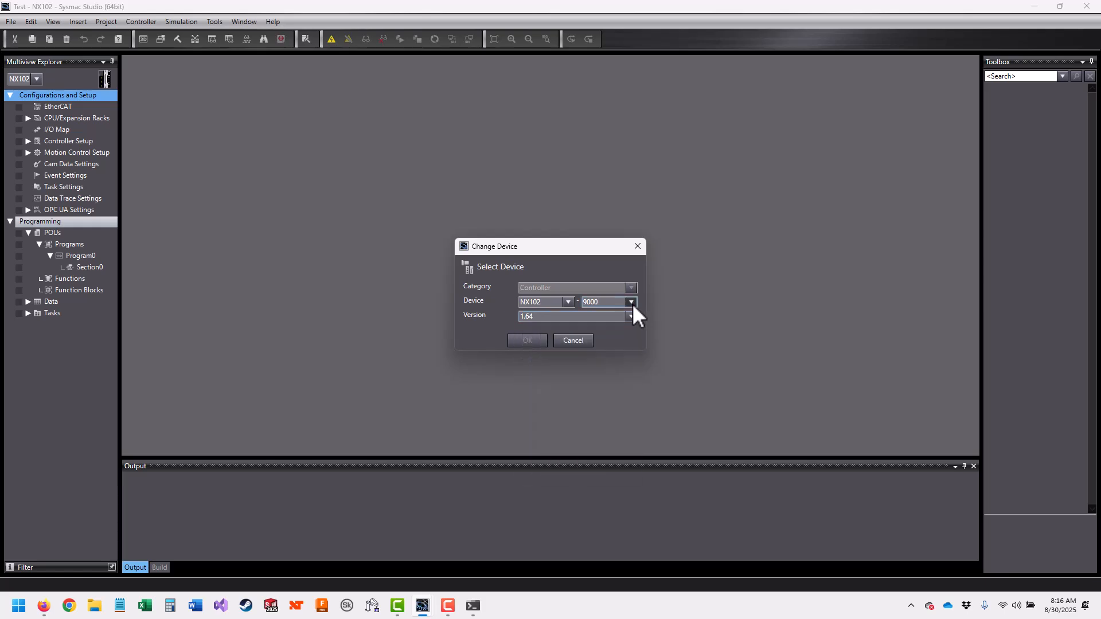
left_click(573, 340)
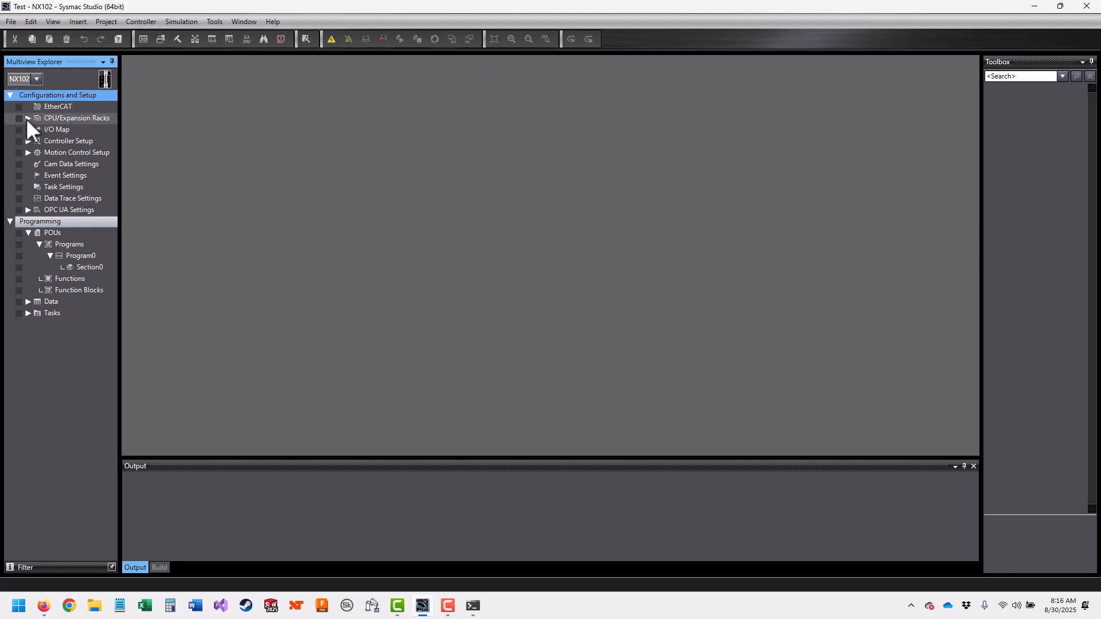
- Open the CPU Rack configuration and go online with the controller, declining the name and serial ID update
left_click(27, 118)
double_click(73, 128)
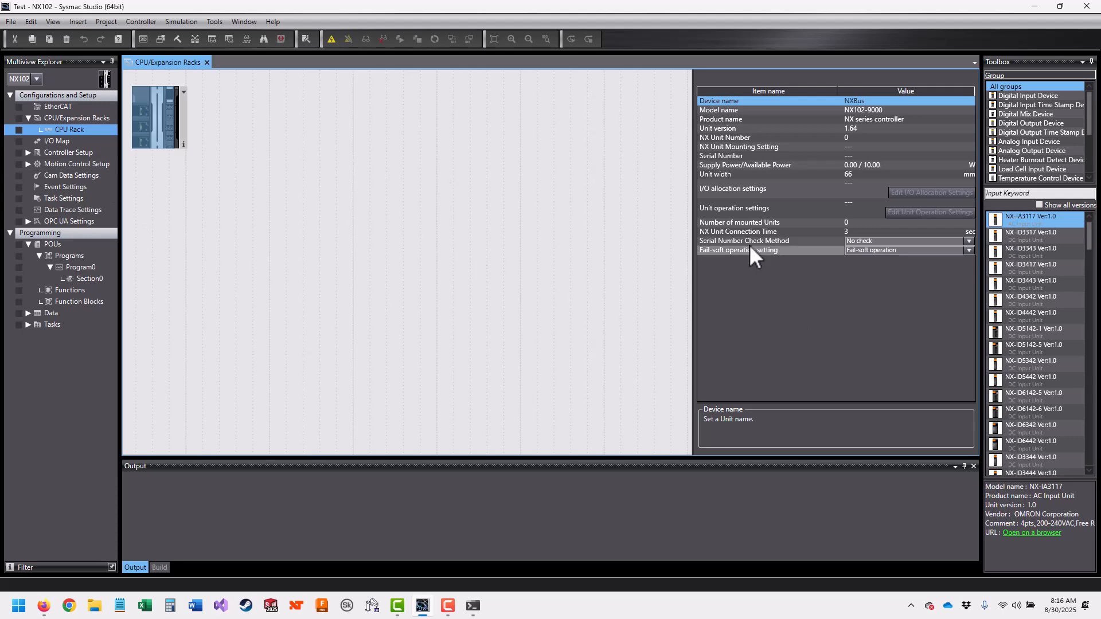
left_click(332, 39)
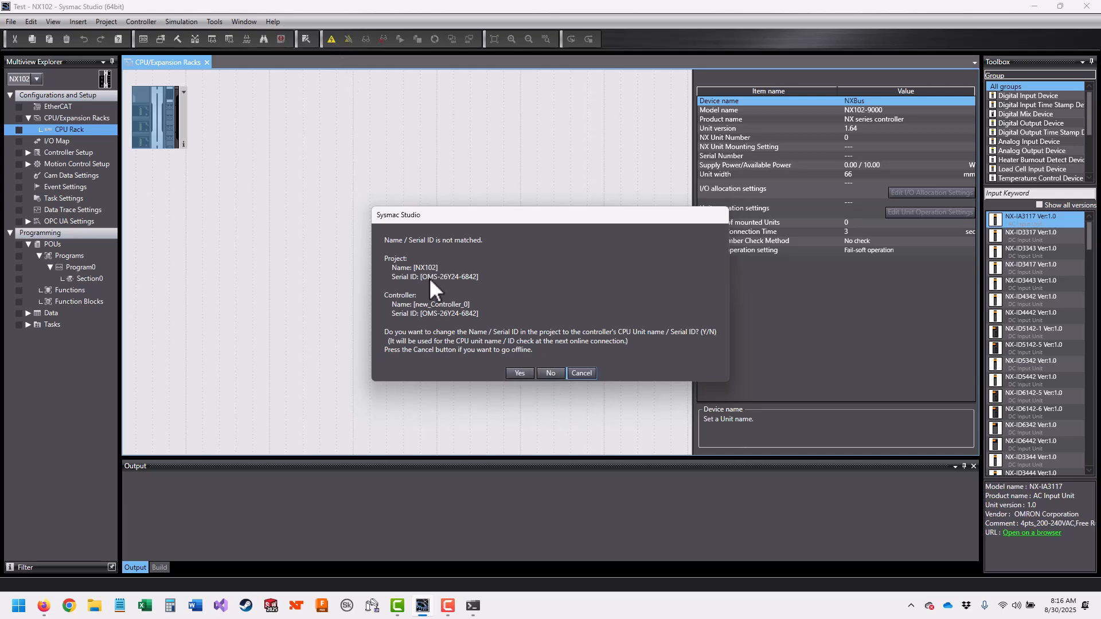
left_click(551, 373)
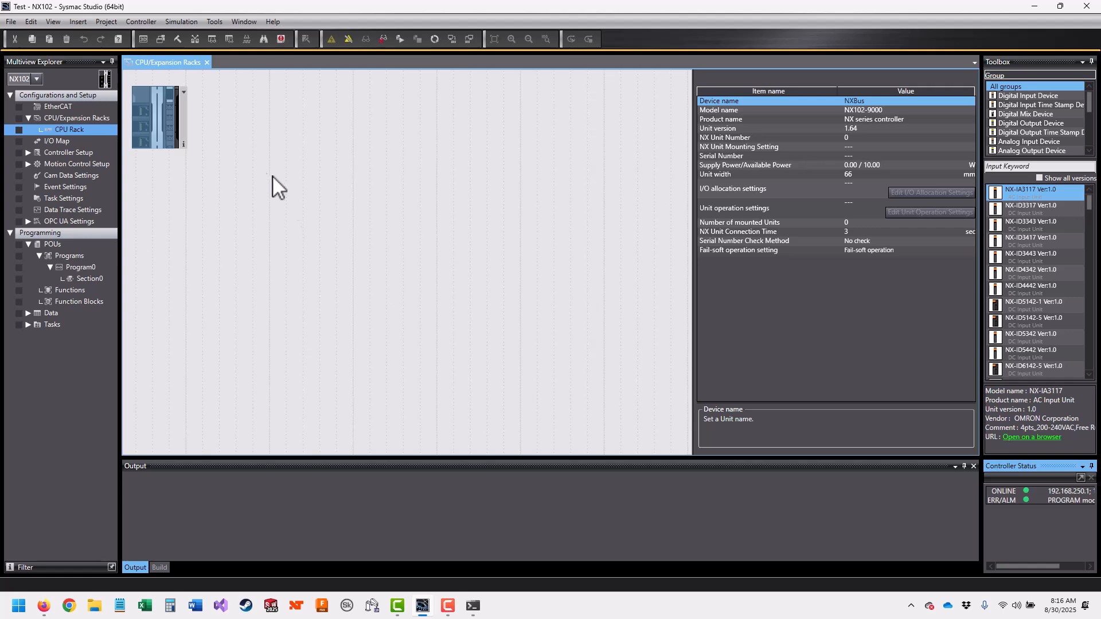
- Compare the CPU rack with the actual unit configuration and accept the comparison
right_click(167, 133)
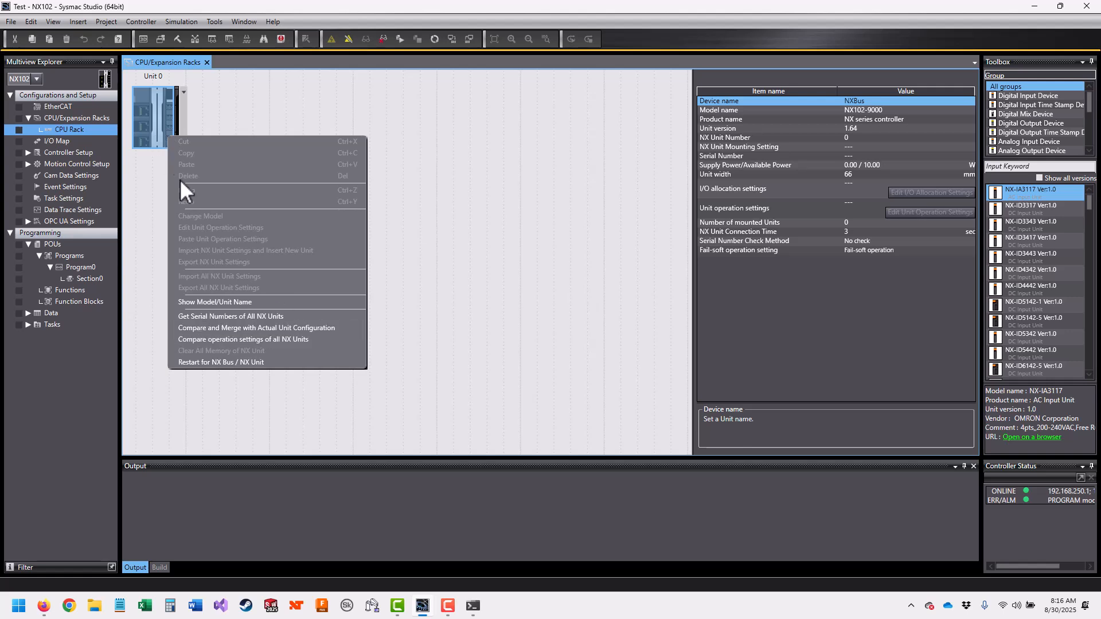
left_click(339, 329)
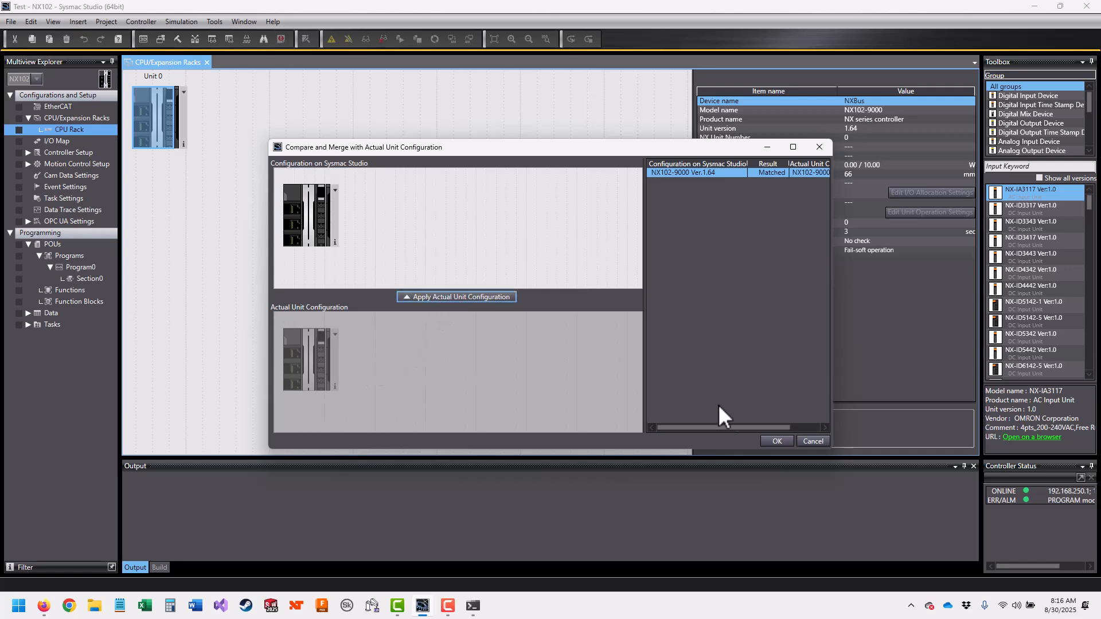
left_click(769, 439)
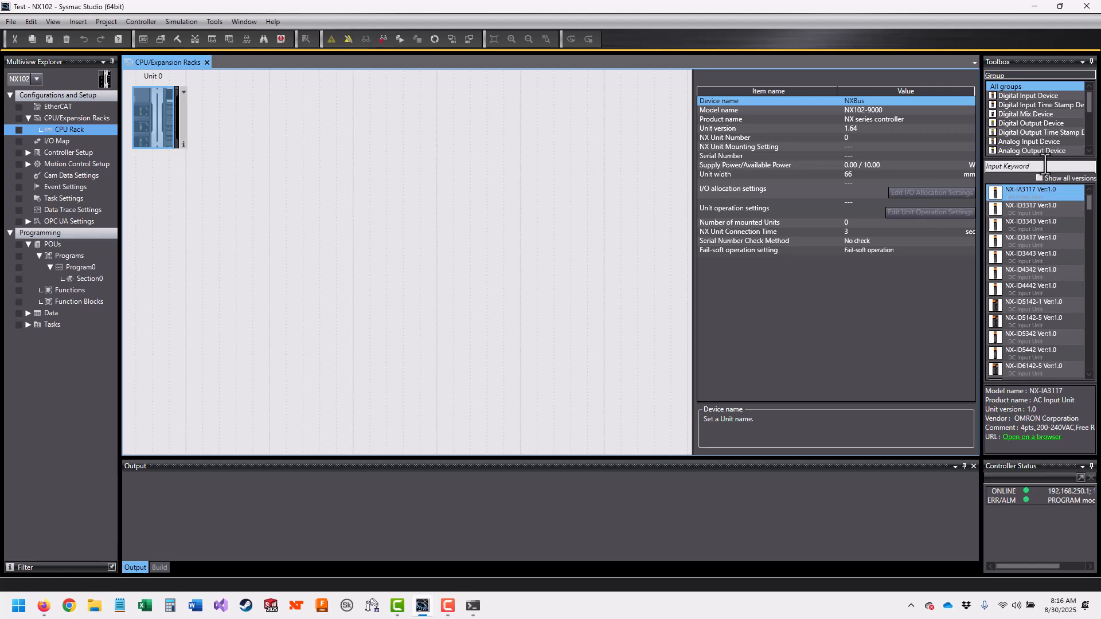
- Find the NX-OC4633 relay output unit, take the controller offline and add the unit to the CPU rack
left_click(1037, 105)
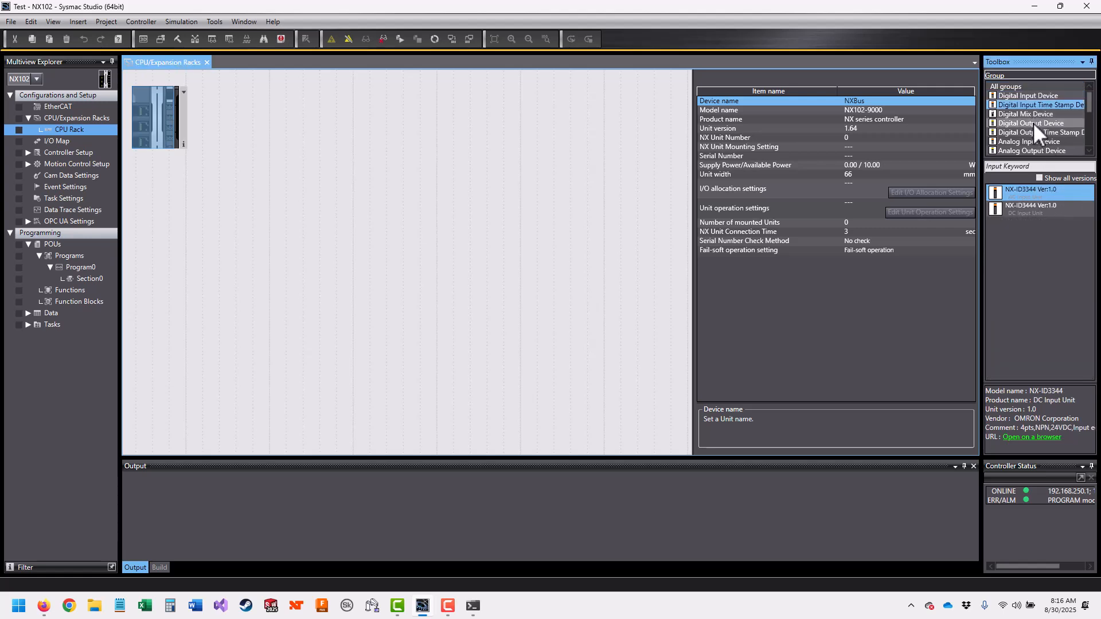
left_click(1034, 123)
left_click_drag(1033, 223, 183, 121)
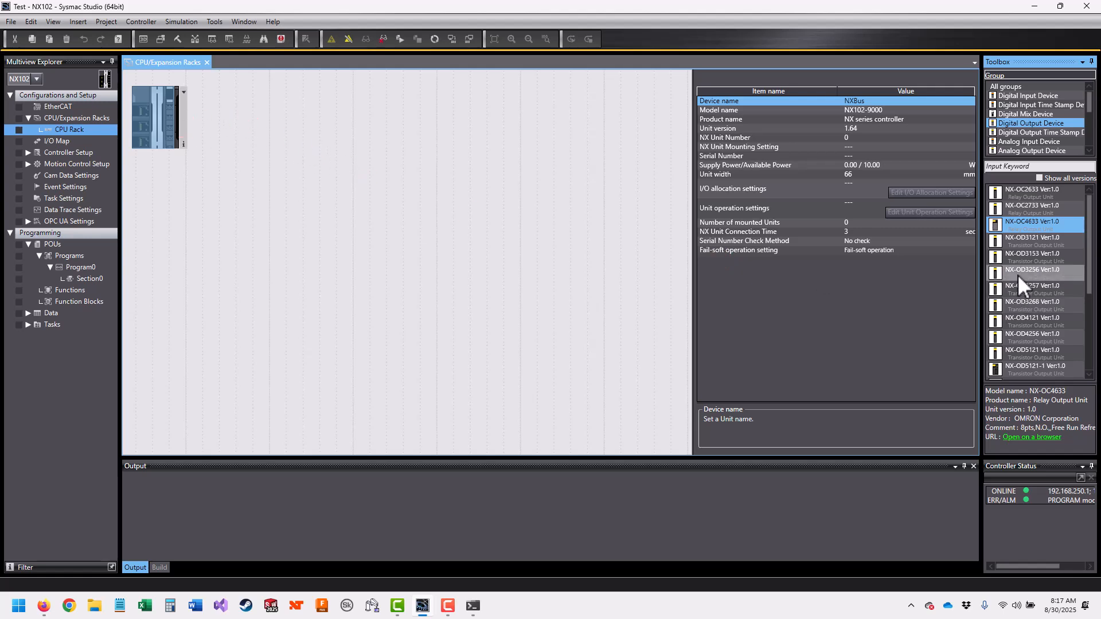
left_click(348, 39)
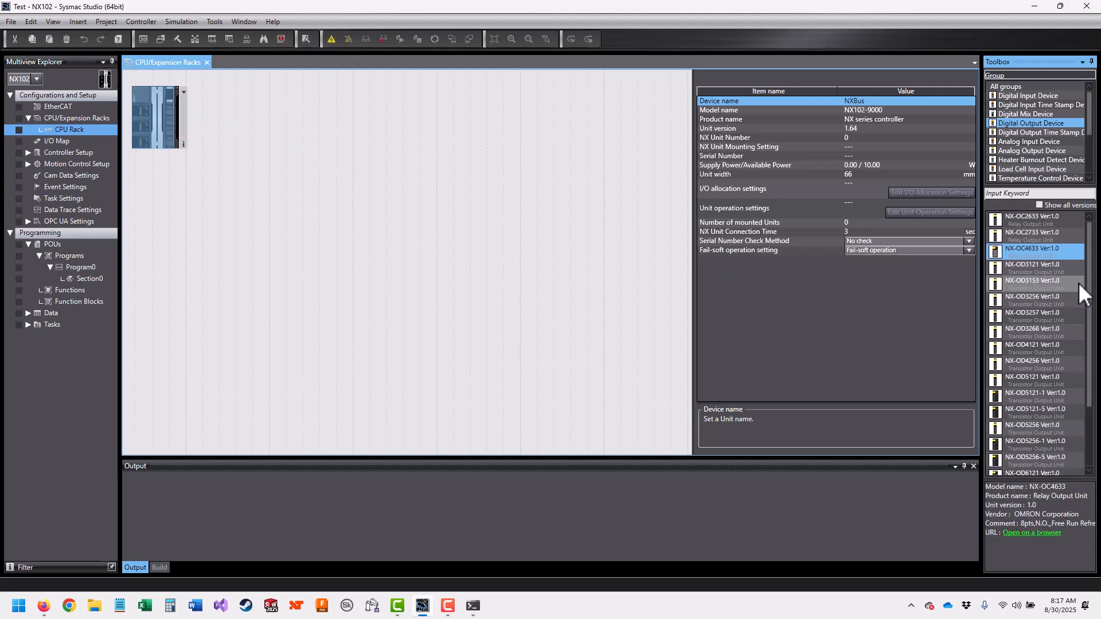
left_click_drag(1033, 252, 174, 120)
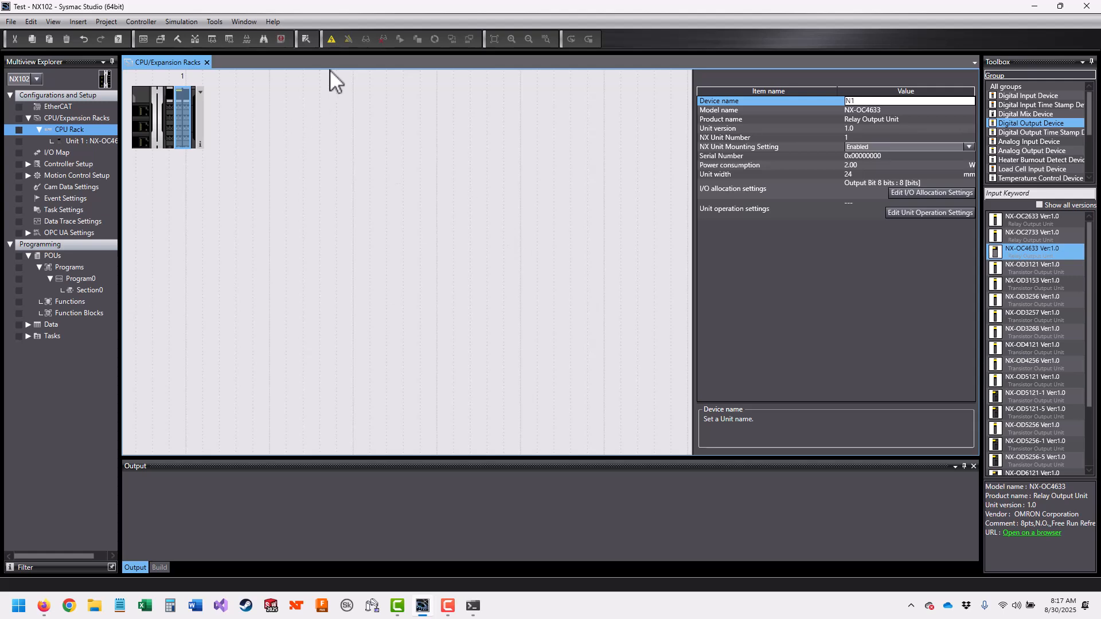
- Go online again without updating the controller name, and apply the actual unit configuration to the CPU rack
left_click(331, 40)
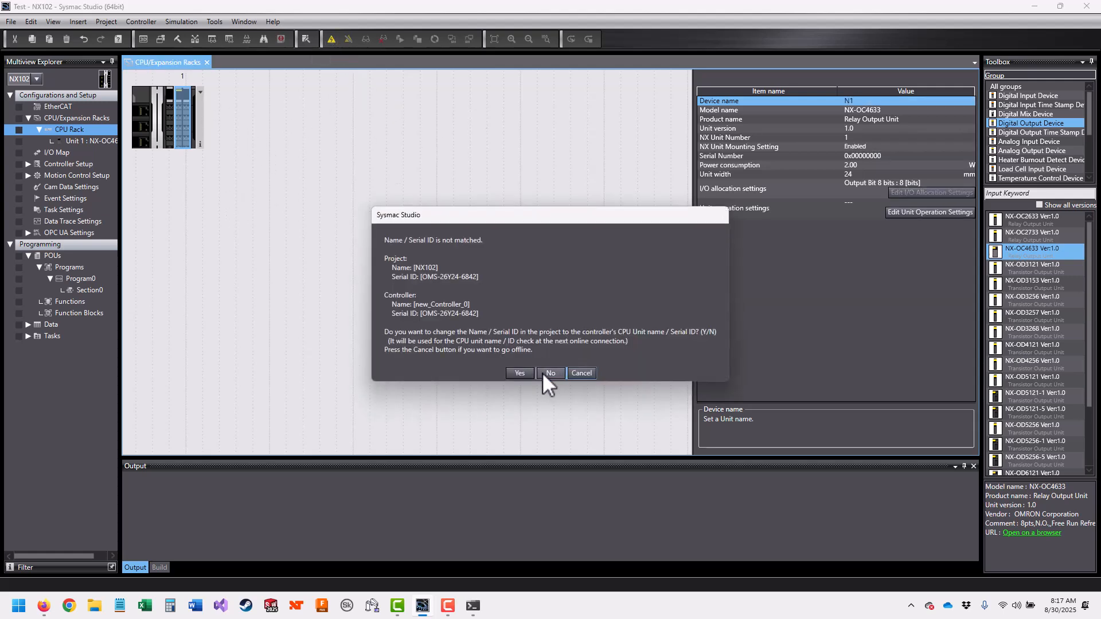
left_click(550, 373)
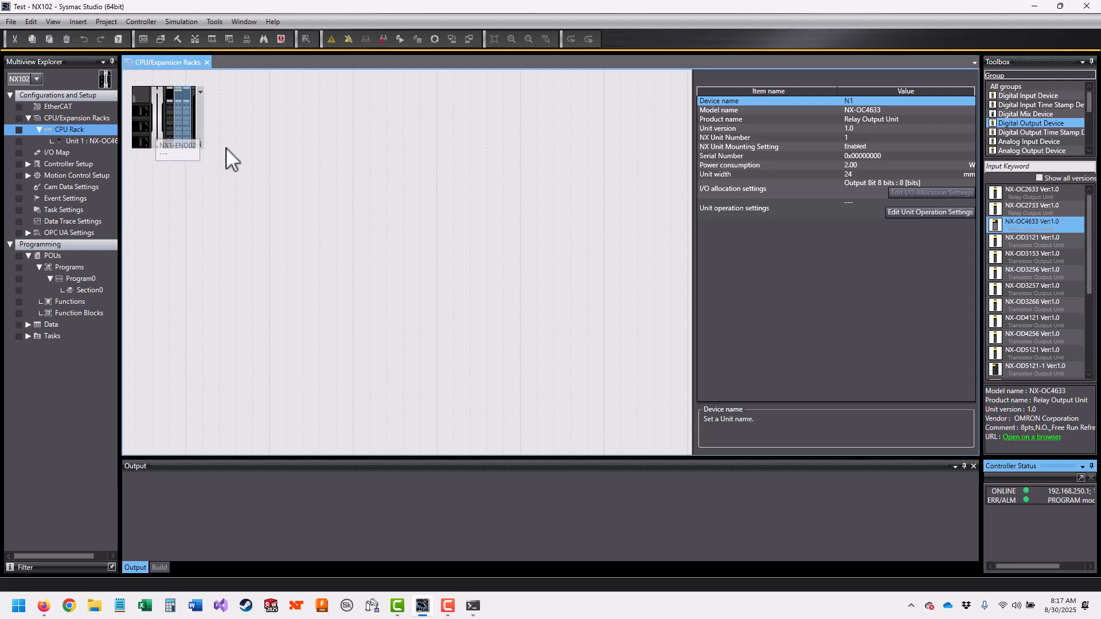
left_click(143, 122)
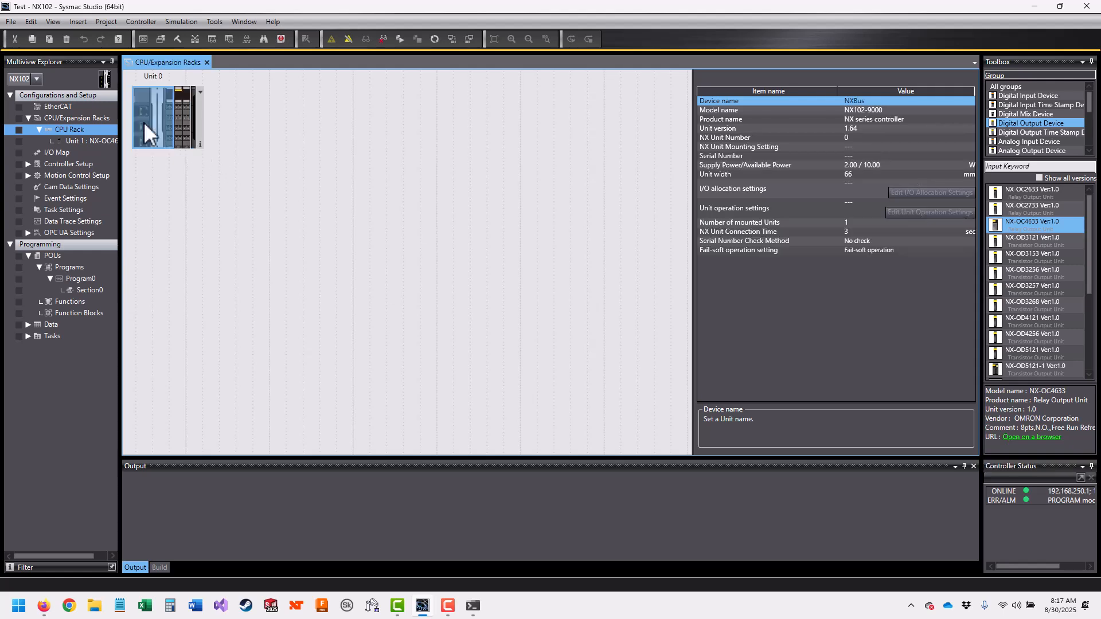
right_click(144, 121)
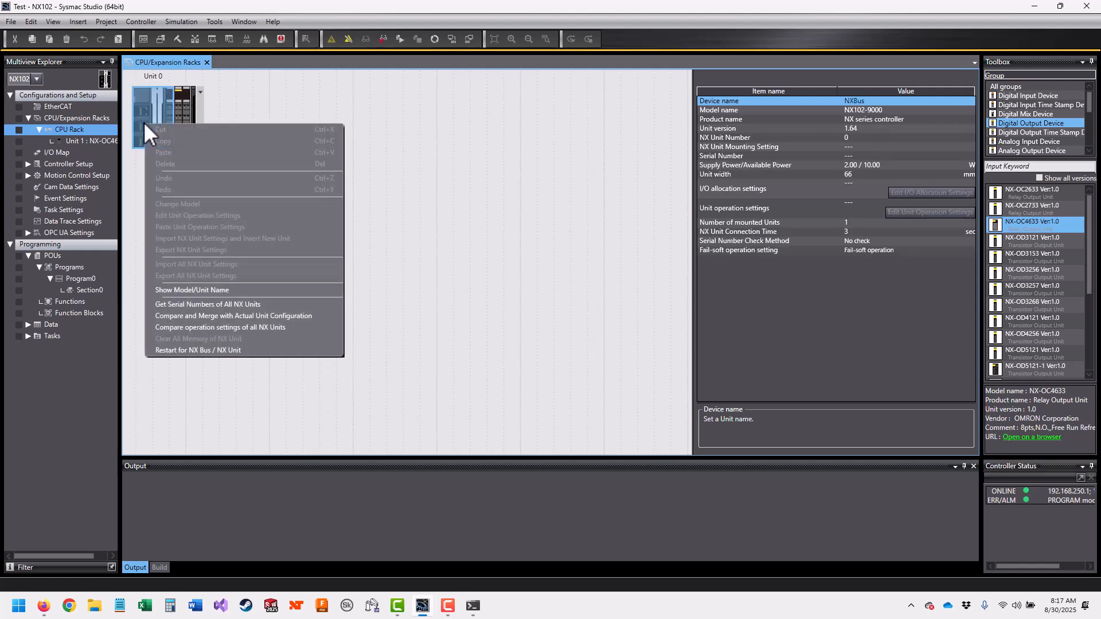
left_click(294, 316)
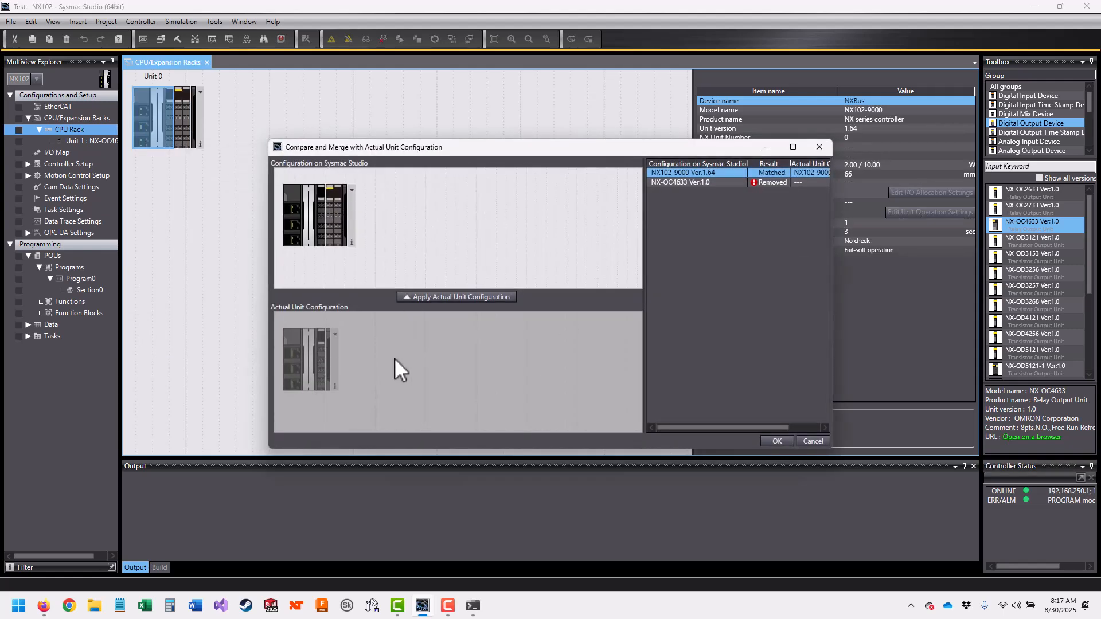
left_click(409, 296)
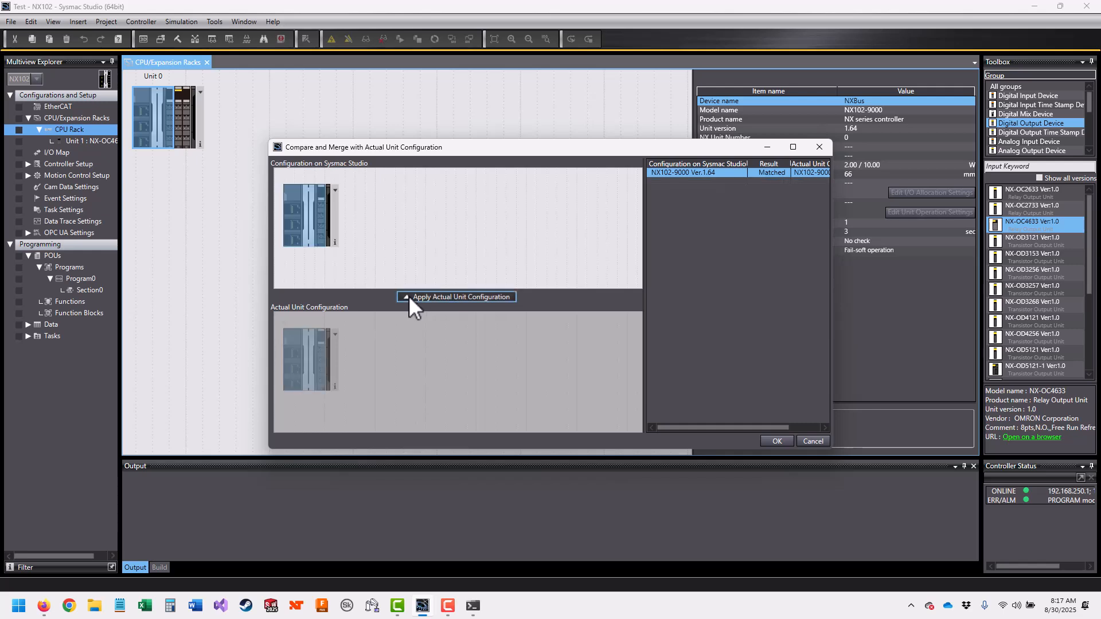
left_click(772, 440)
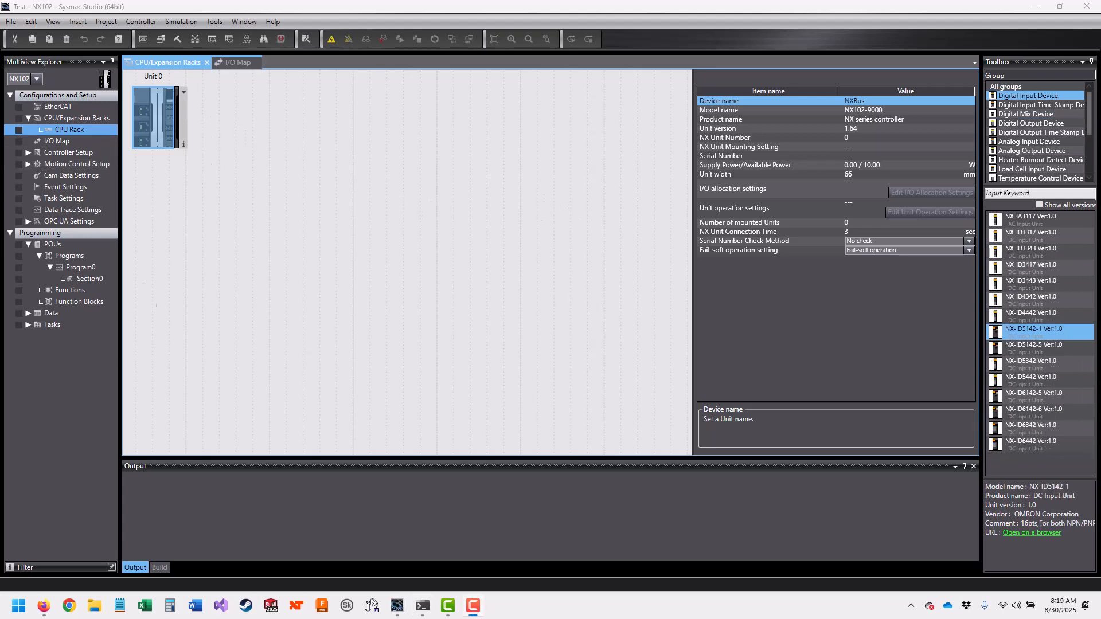
- Add an NX-ID5142-1 digital input unit and an NX-OD4256 digital output unit to the CPU rack
left_click(1042, 332)
left_click_drag(1043, 332, 176, 136)
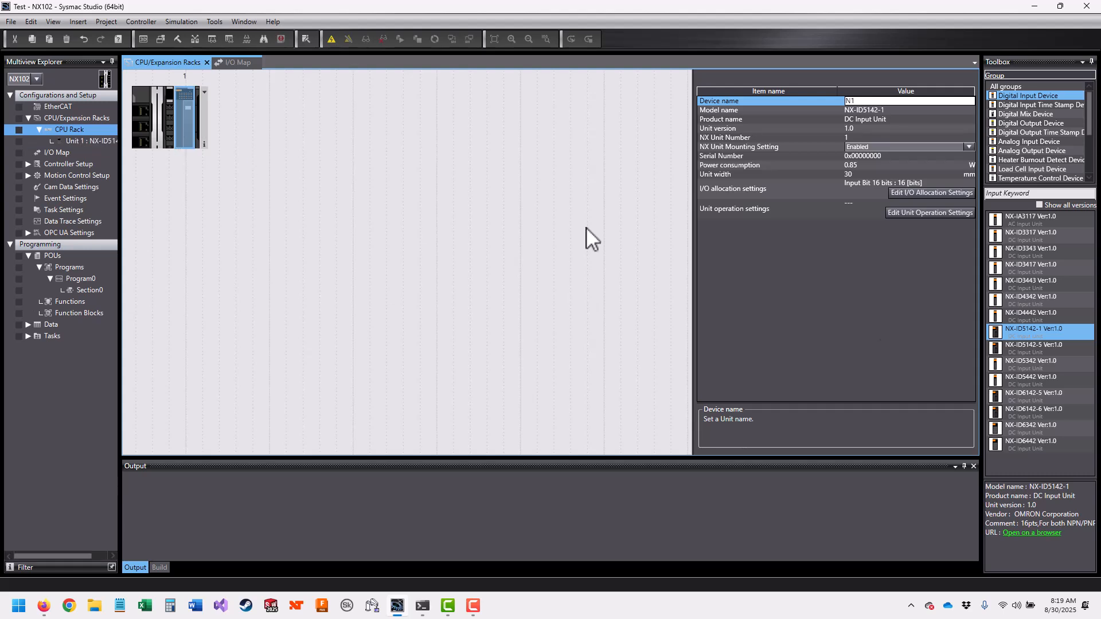
left_click(1045, 122)
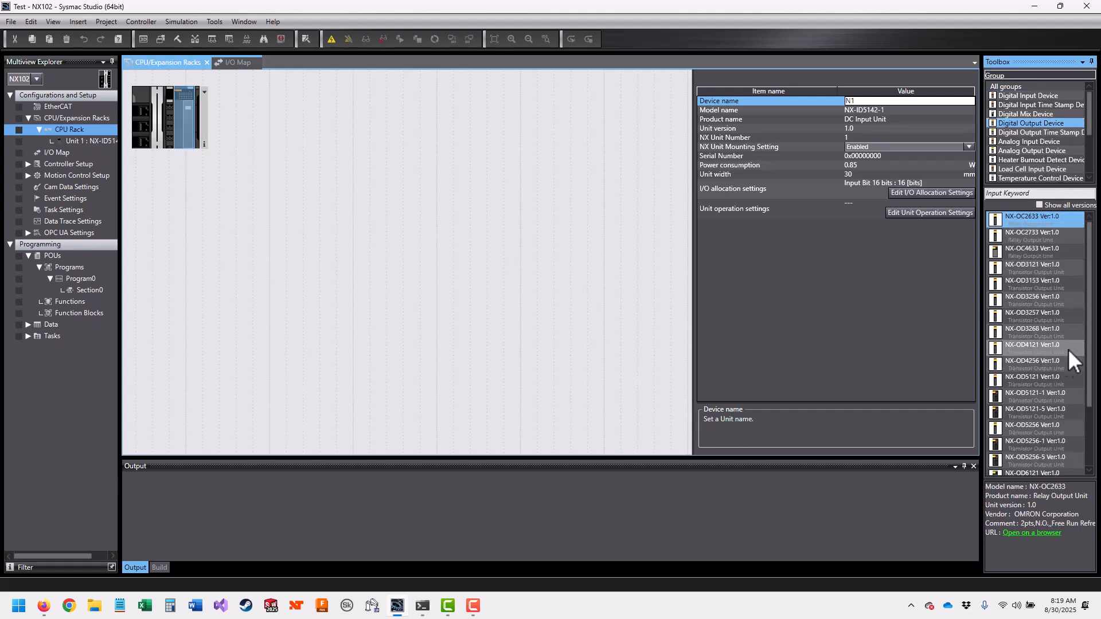
left_click(1041, 363)
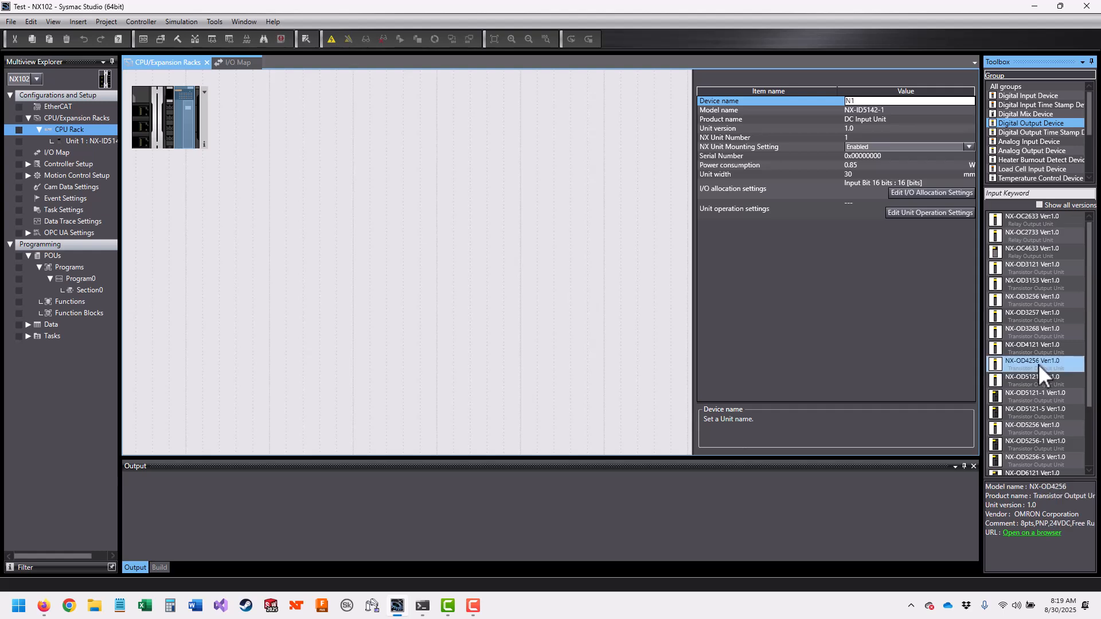
left_click_drag(1031, 365, 195, 130)
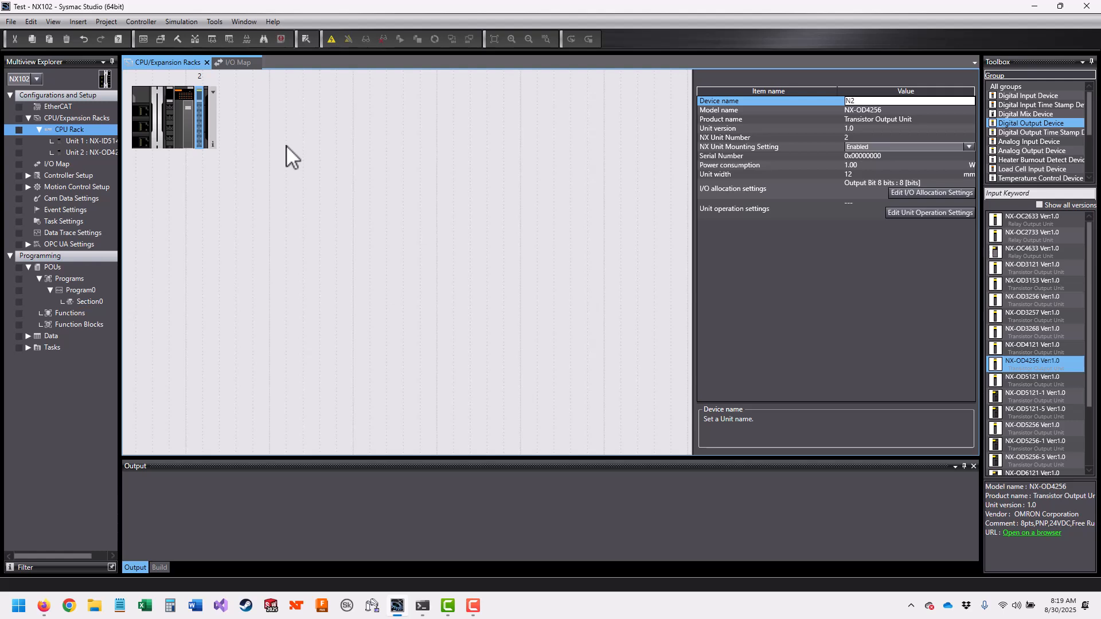
- Open the I/O Map and expand the NX-ID5142-1 unit down to its individual input bits
left_click(230, 61)
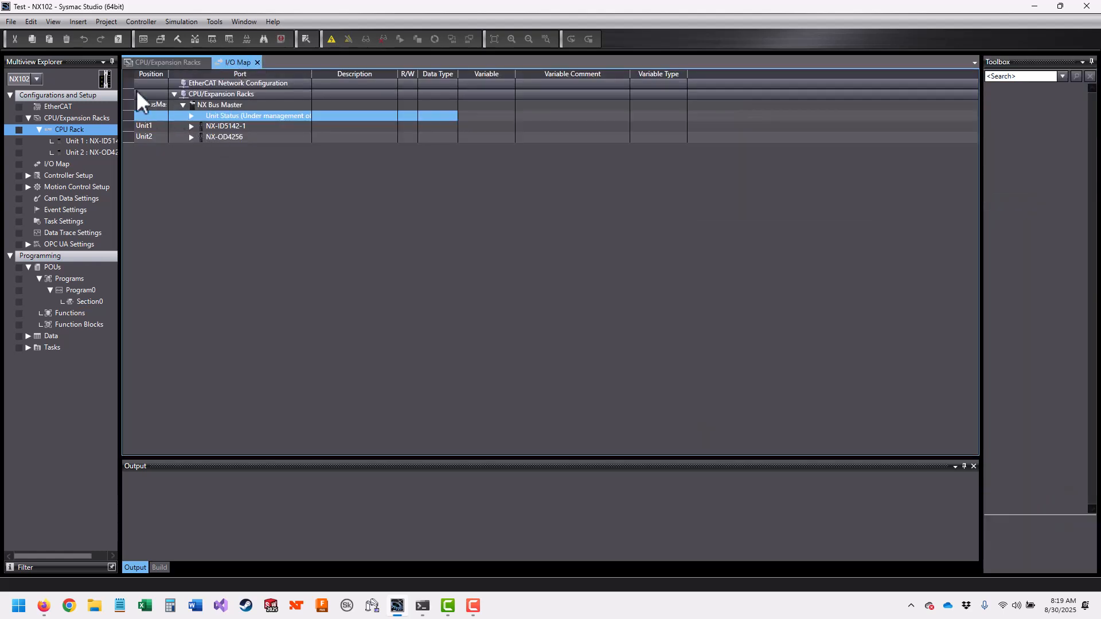
left_click(191, 125)
left_click(201, 137)
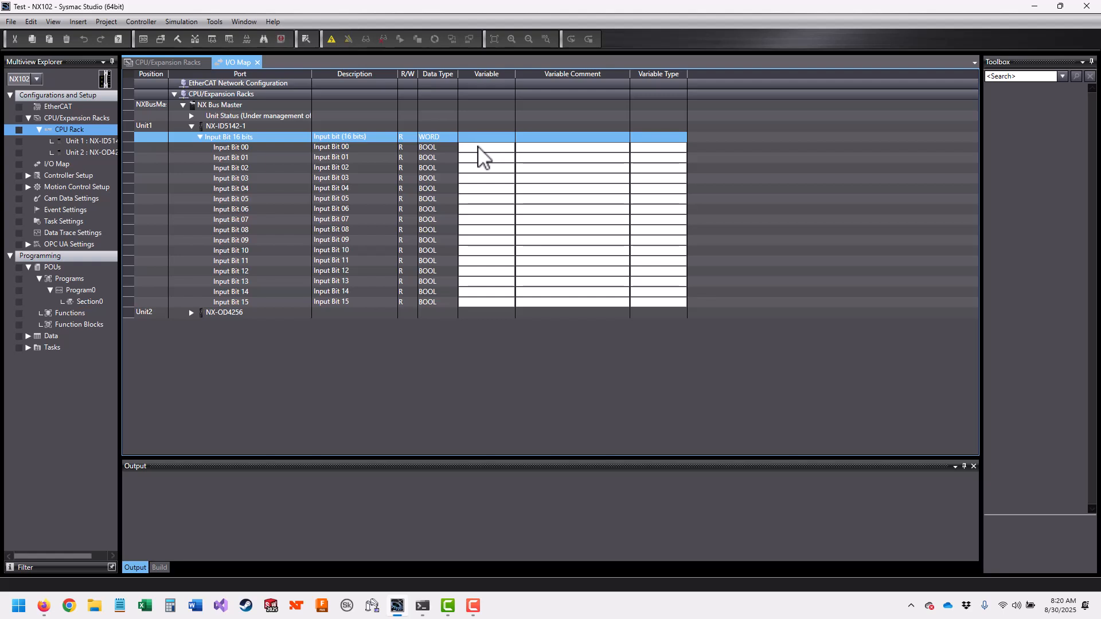
key("Down")
key("Down")
key("Down")
left_click_drag(486, 139, 493, 175)
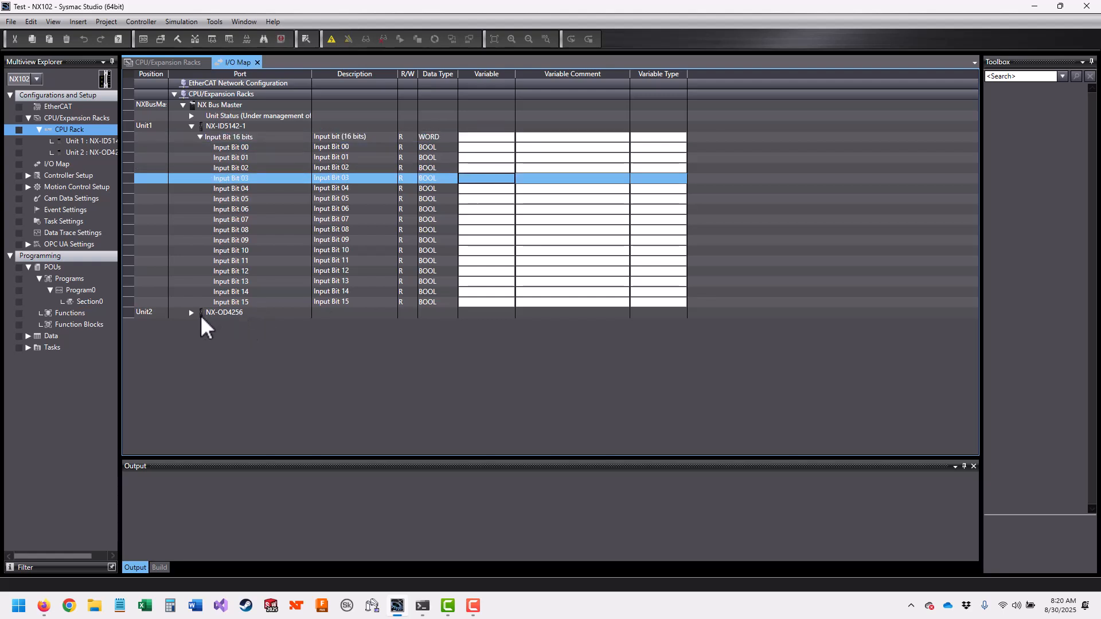
- Expand the NX-OD4256 unit in the I/O Map down to its individual output bits
left_click(191, 313)
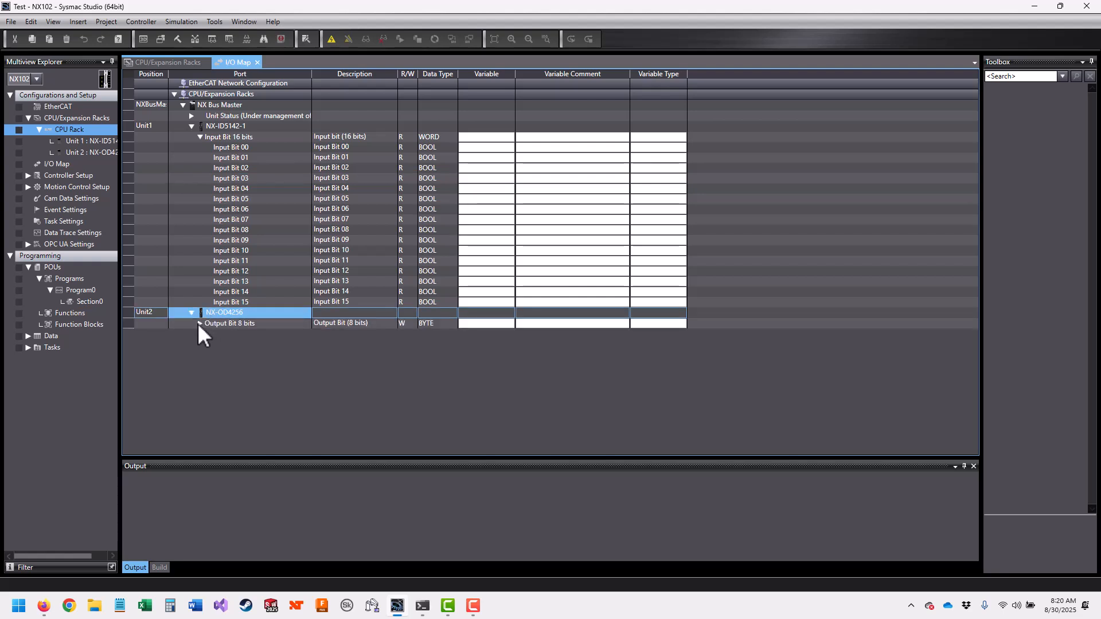
left_click(198, 324)
left_click(198, 324)
left_click_drag(478, 344, 487, 354)
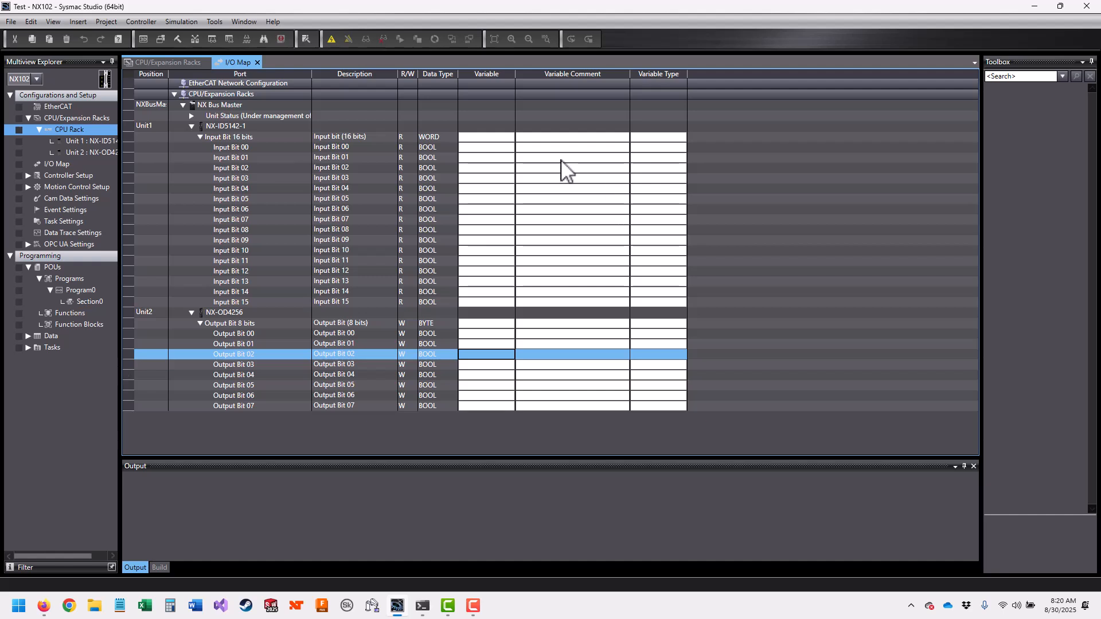
- Assign the variable I_Input1 to Input Bit 00 of the NX-ID5142-1 unit
left_click(503, 138)
left_click(484, 148)
left_click(483, 149)
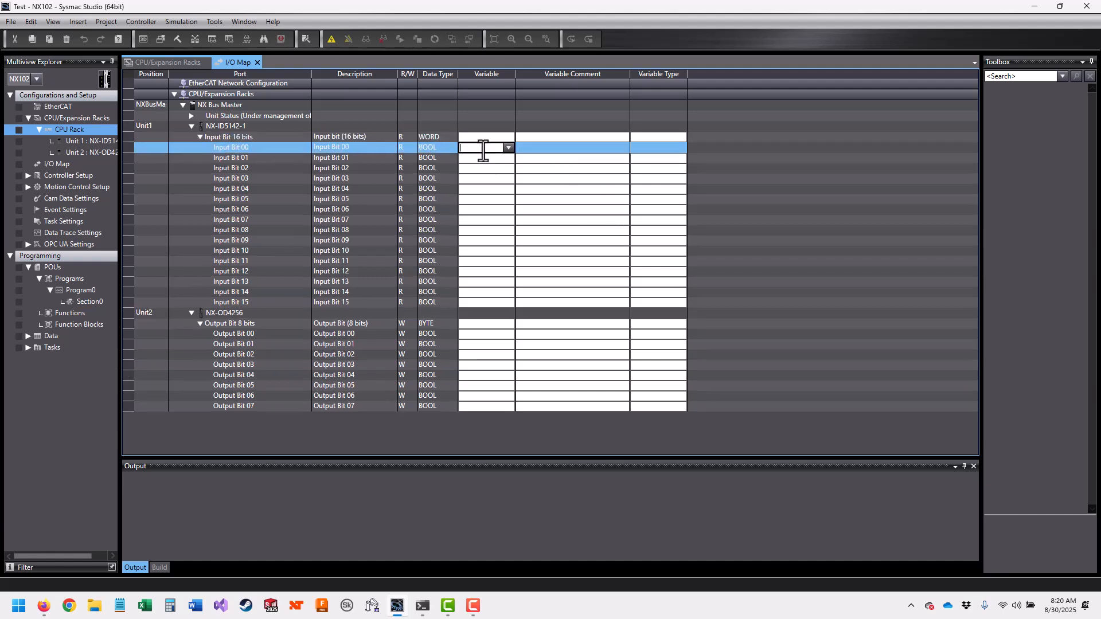
type("I_INput")
key("BackSpace")
key("BackSpace")
key("BackSpace")
key("BackSpace")
key("BackSpace")
type("Input1")
key("Return")
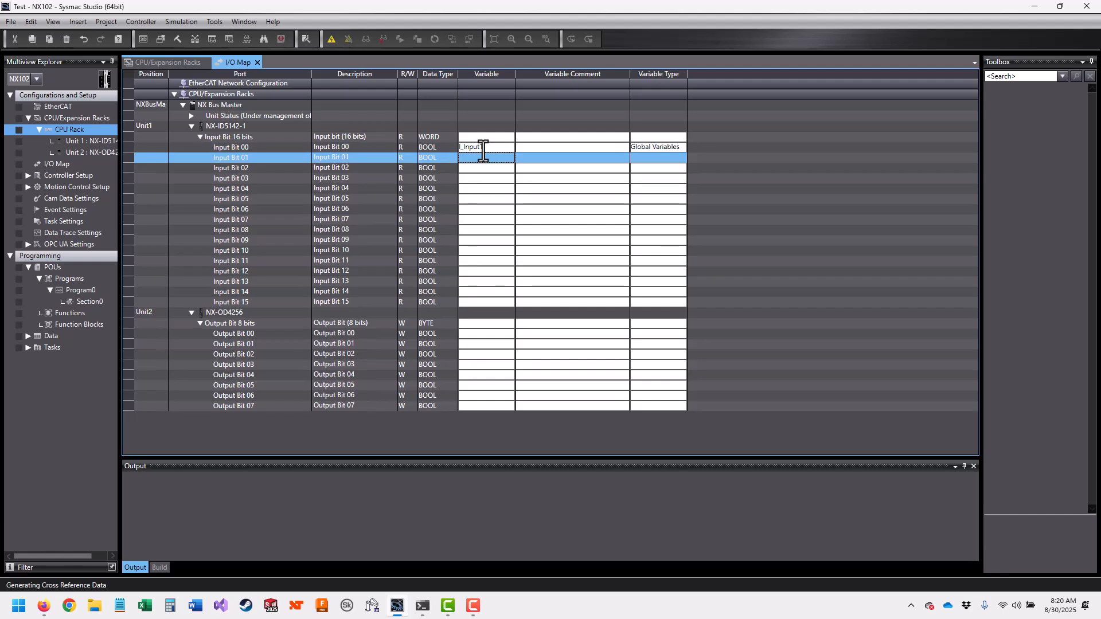
- Assign the variable I_Input2 to Input Bit 01 of the NX-ID5142-1 unit
left_click(487, 158)
type("I_Input2")
key("Return")
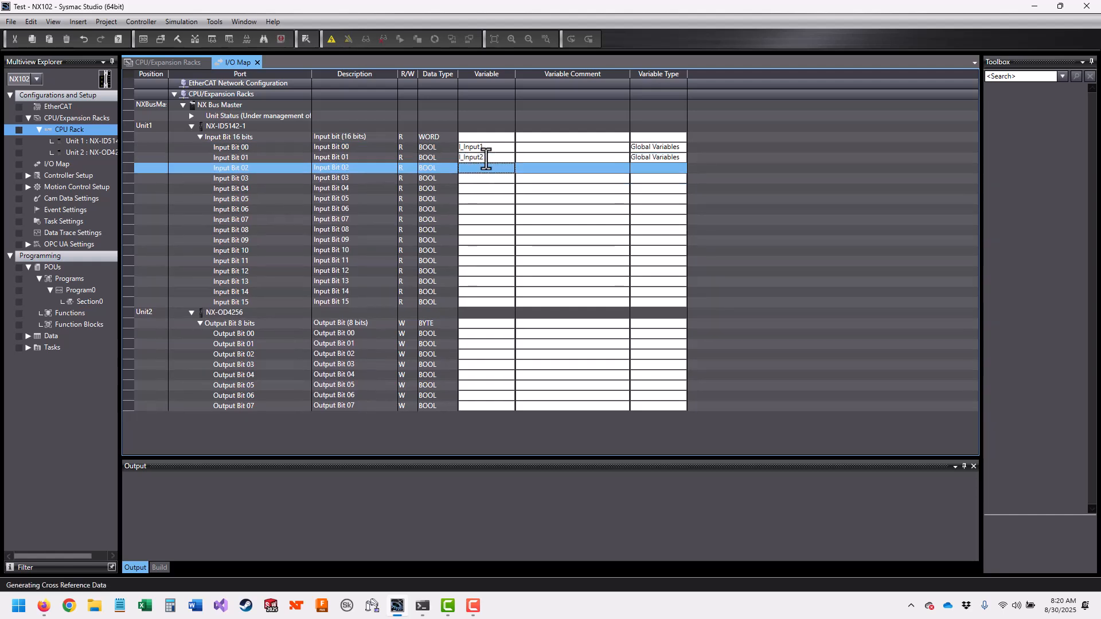
- Check the variable types of I_Input1 and I_Input2 in the I/O Map
left_click(682, 146)
left_click(683, 157)
left_click(680, 146)
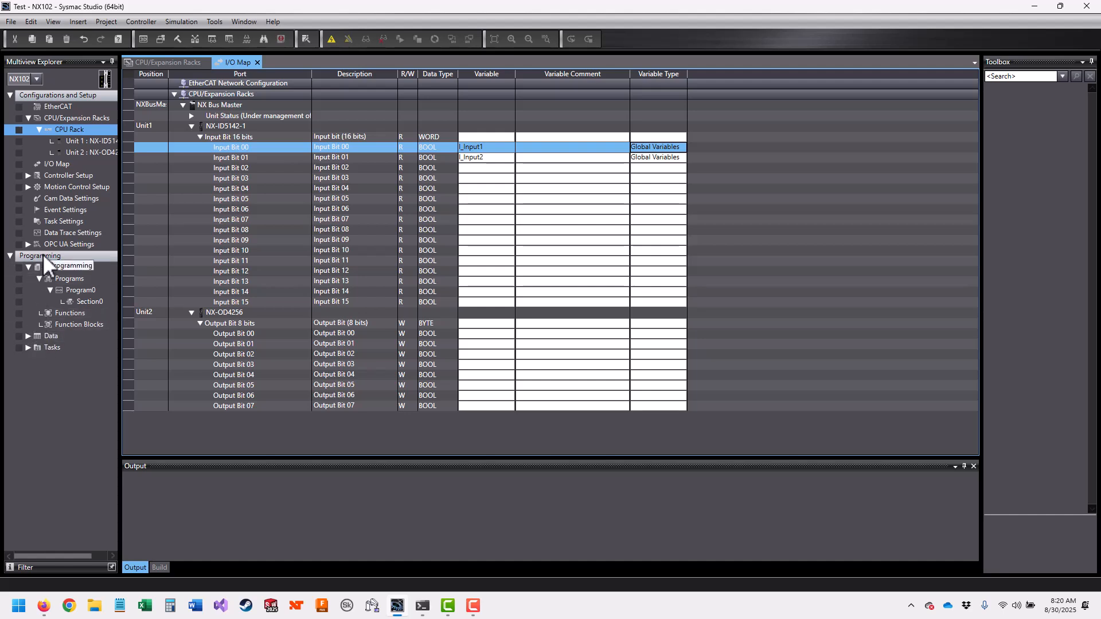
- Open the Global Variables table and examine the names and AT assignments of I_Input1 and I_Input2
left_click(28, 336)
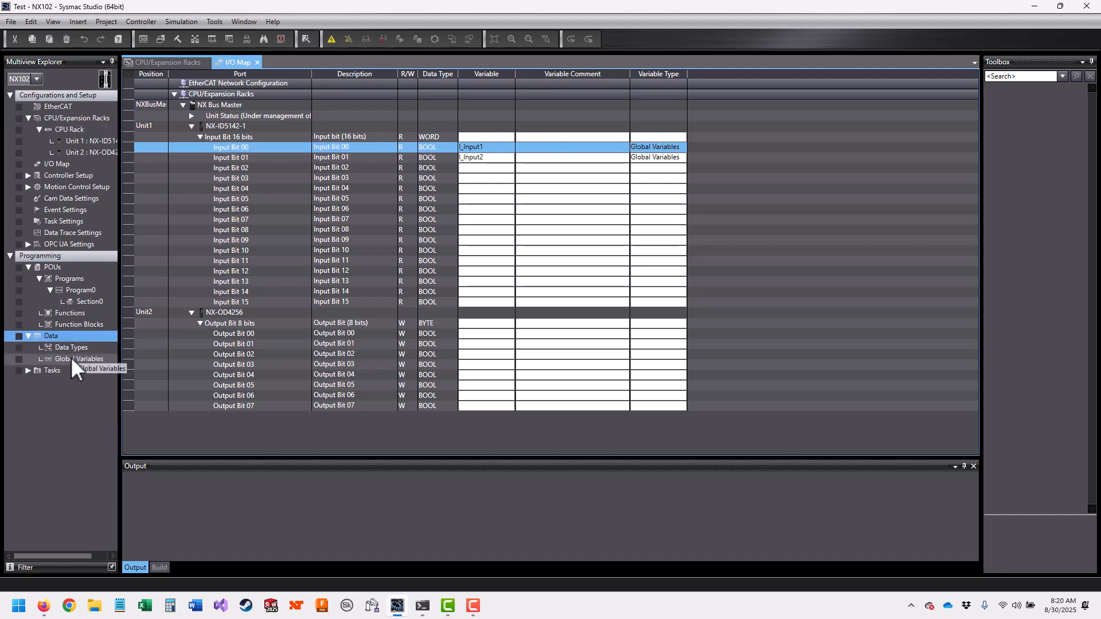
double_click(71, 358)
left_click(183, 108)
left_click(185, 115)
left_click(186, 108)
left_click(187, 119)
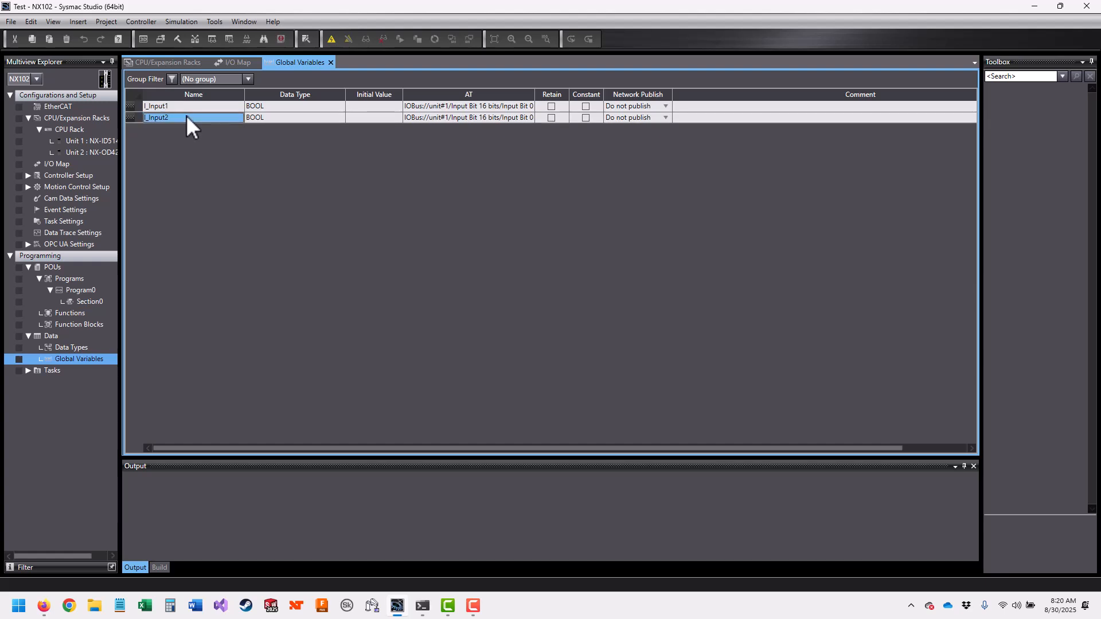
left_click(491, 104)
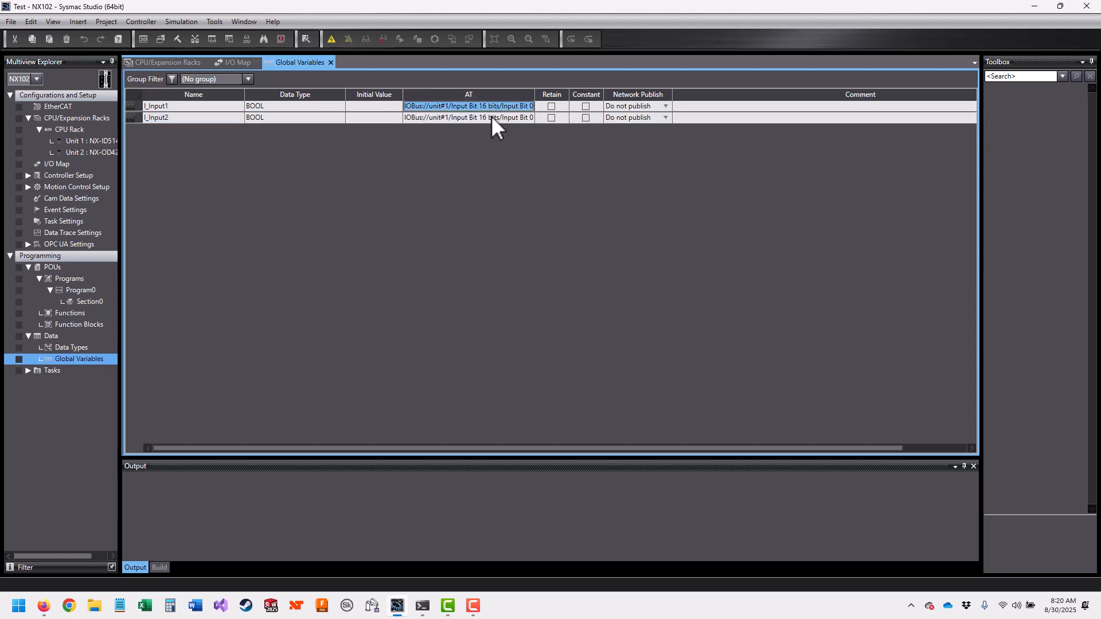
left_click(497, 110)
left_click(498, 115)
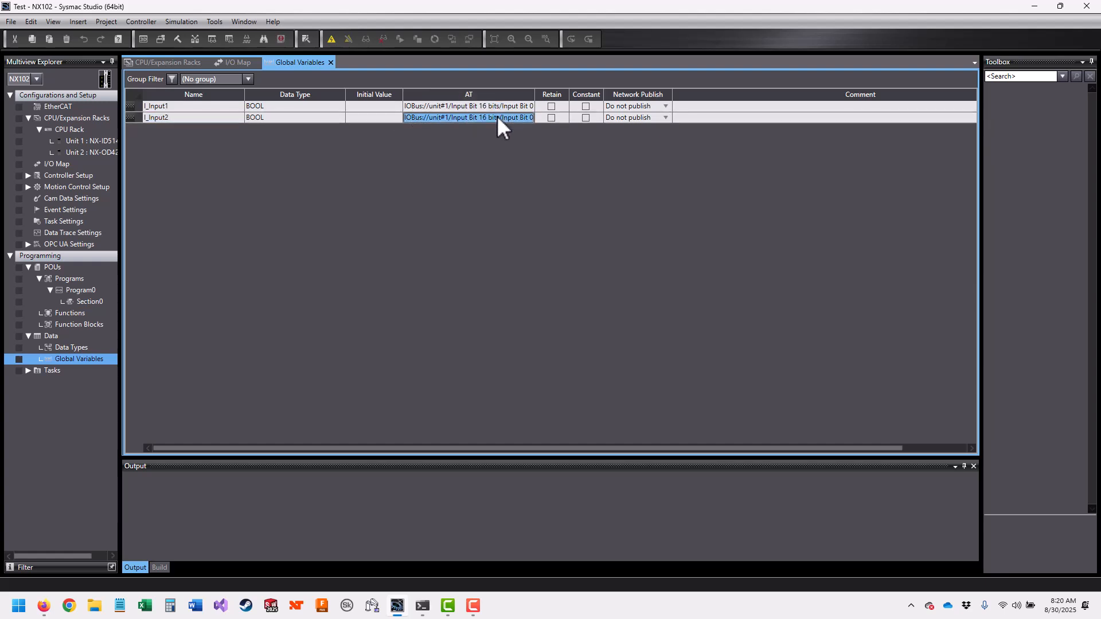
- Add two BOOL global variables named I_Input3 and I_Input4 below I_Input2
left_click(211, 118)
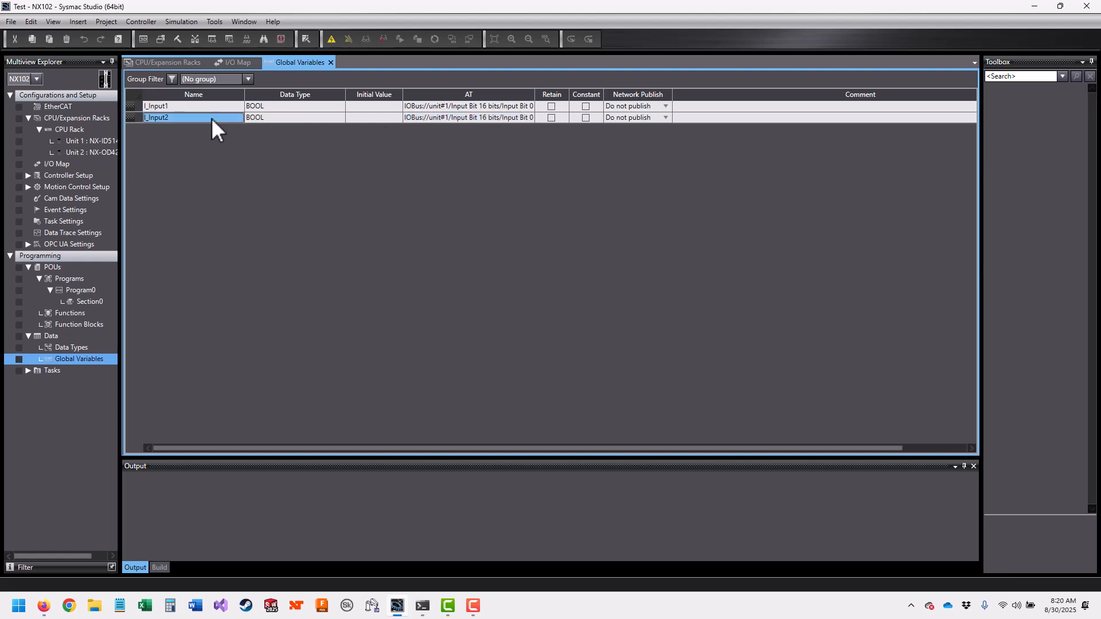
key("Insert")
left_click(211, 129)
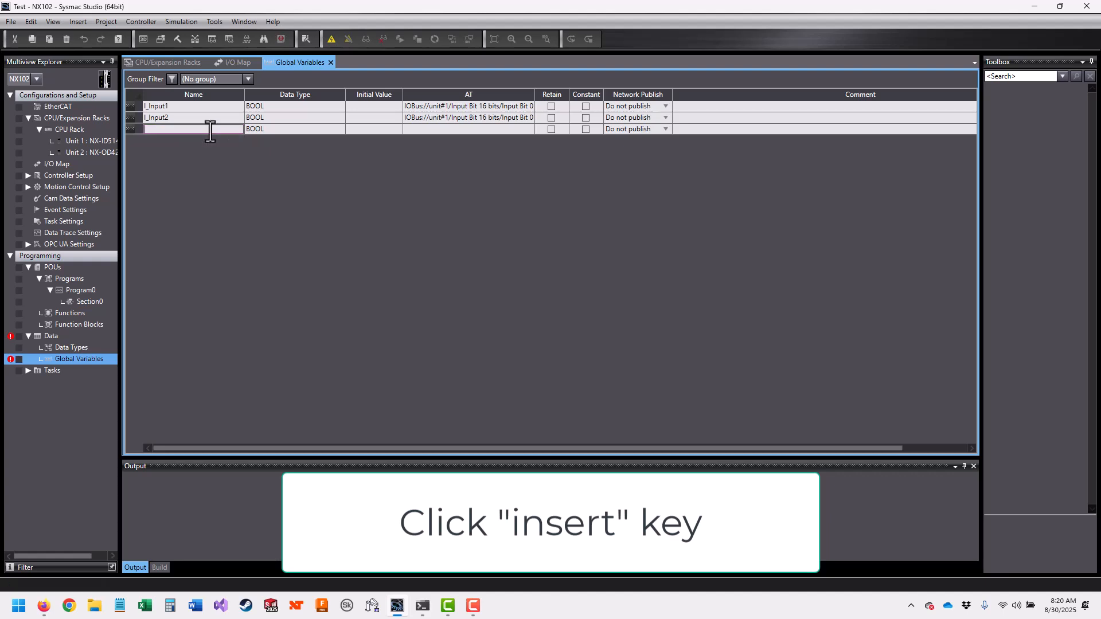
type("I_Input3")
key("Return")
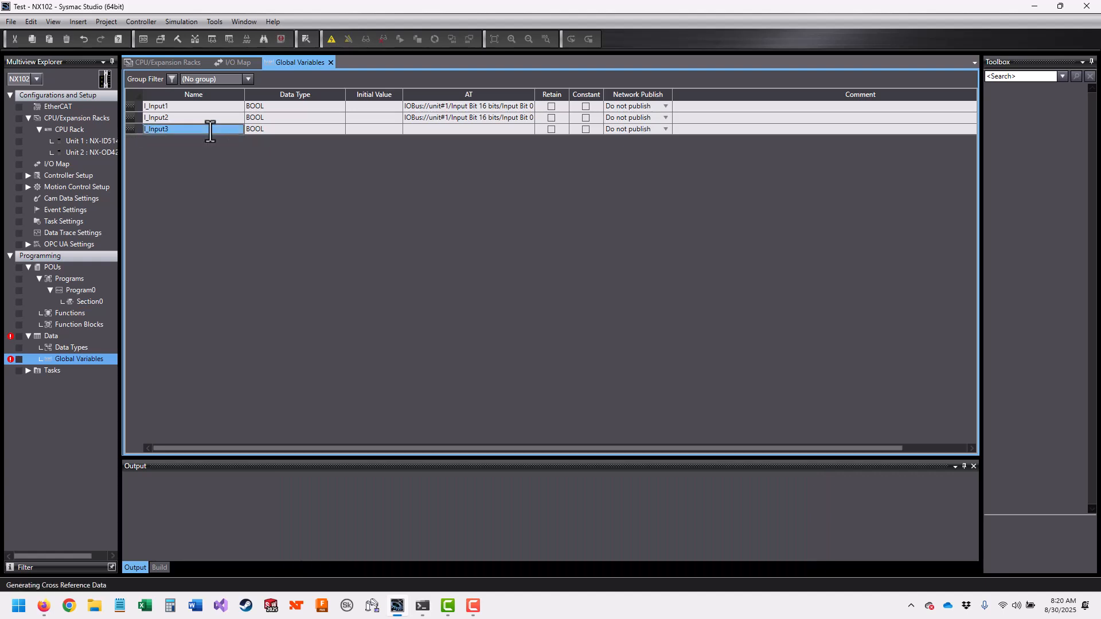
key("Insert")
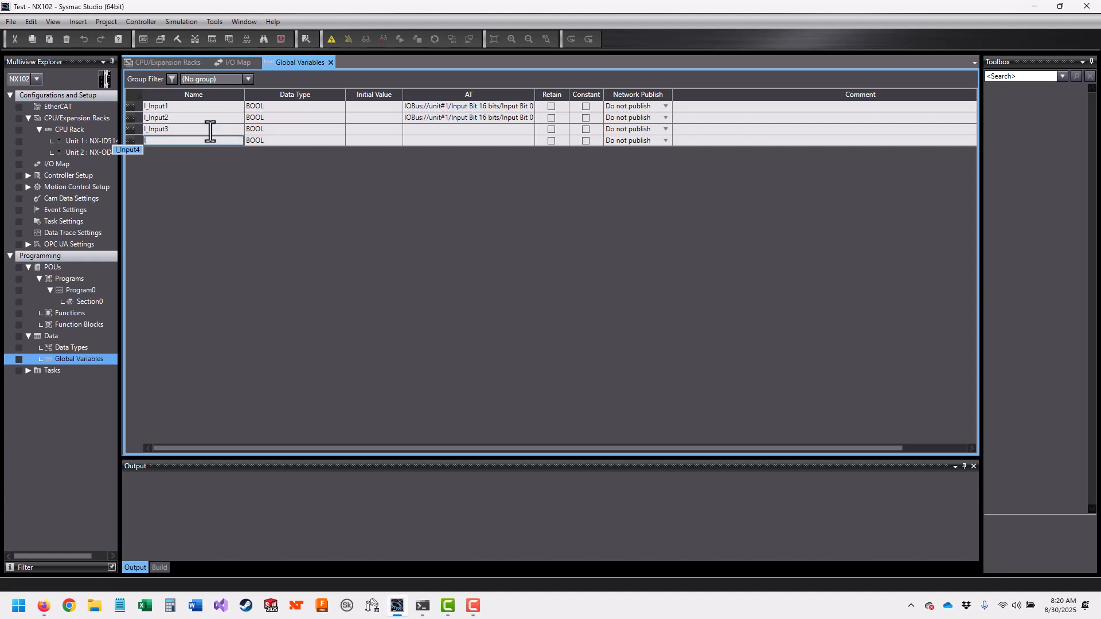
type("I_Input4")
key("Return")
- Add two BOOL global variables named O_Output0 and O_Output1 below I_Input4
key("Insert")
key("Insert")
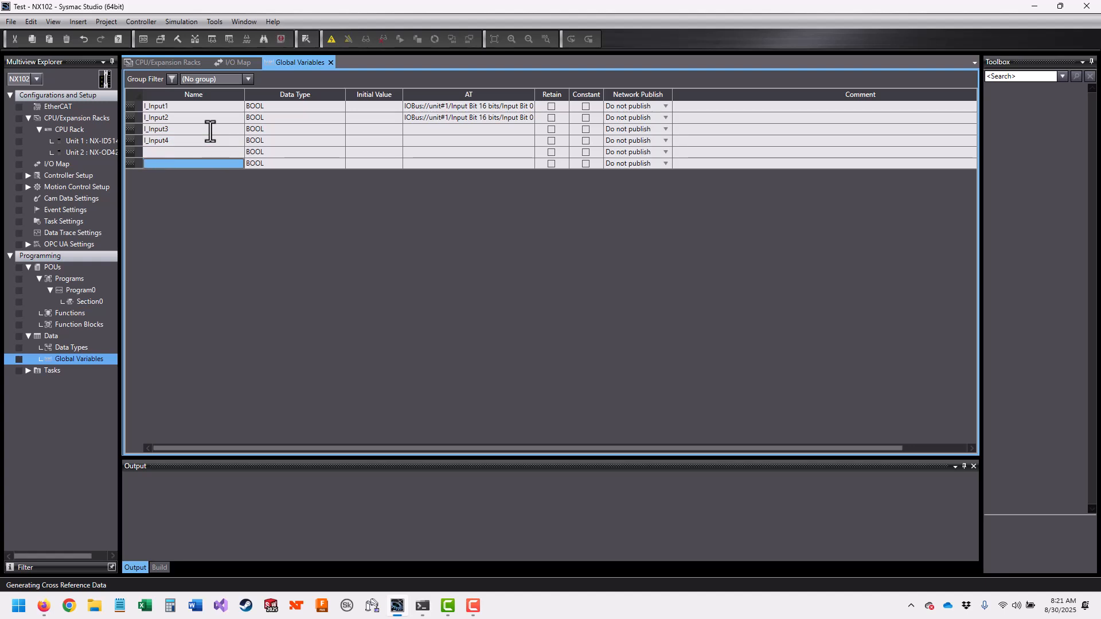
left_click(205, 152)
type("O_")
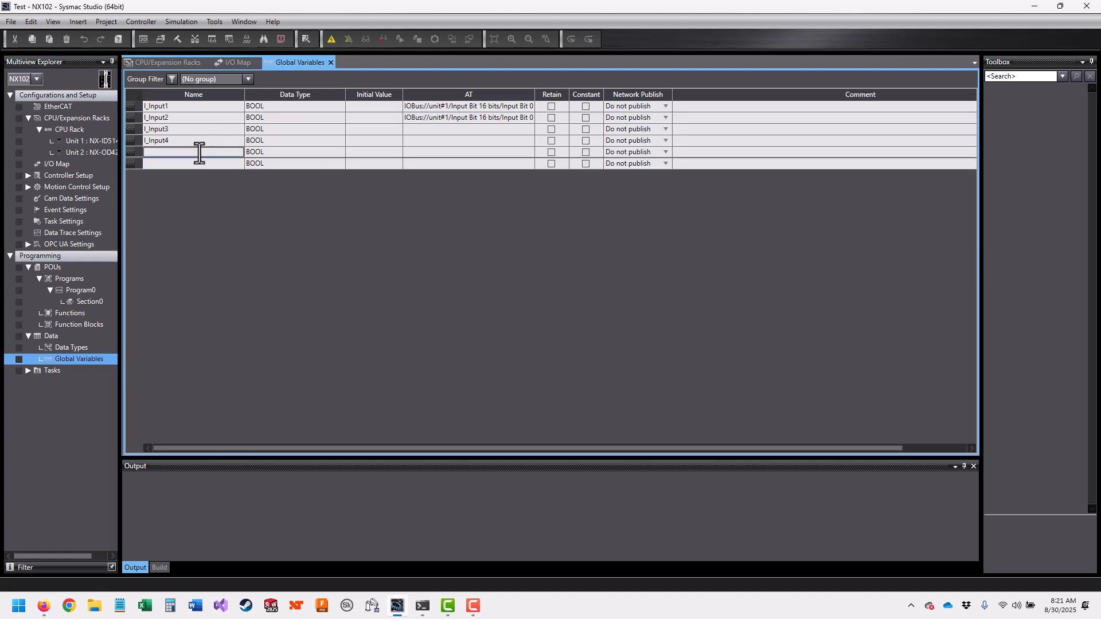
type("Output0")
key("Return")
type("O_Output1")
key("Return")
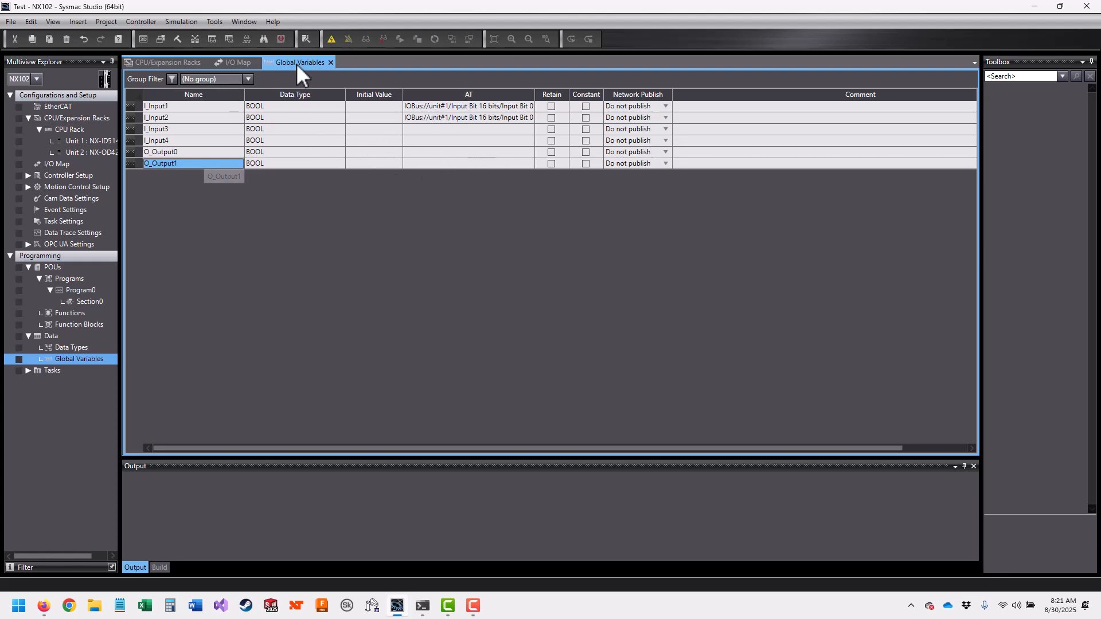
- In the I/O Map, assign I_Input3 to Input Bit 02 and I_Input4 to Input Bit 03 of the NX-ID5142-1 unit
double_click(61, 163)
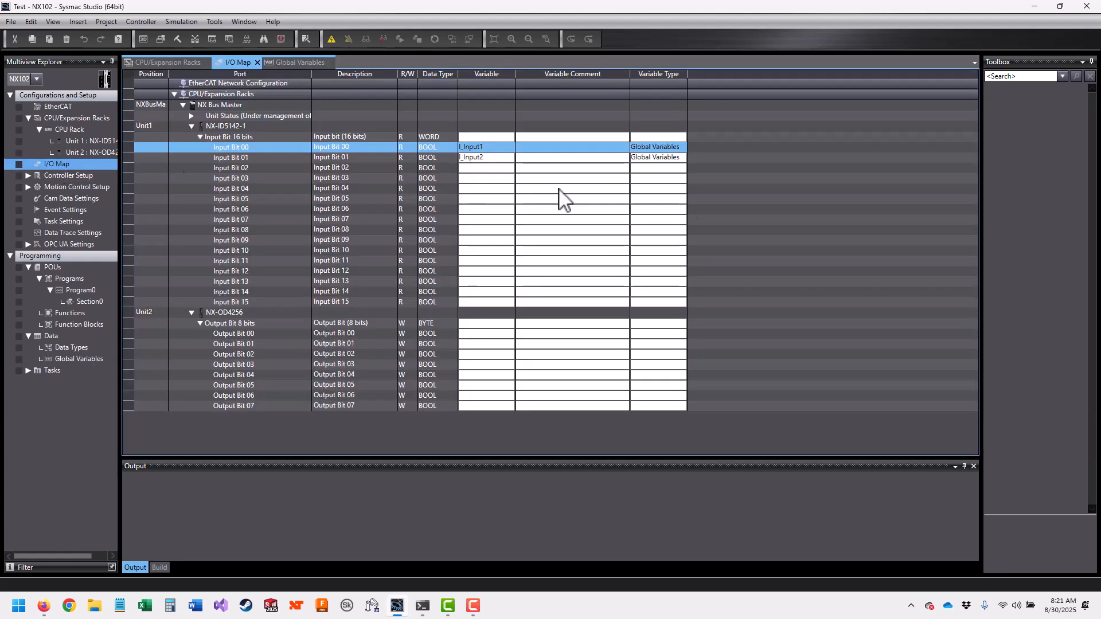
left_click(491, 168)
left_click(501, 169)
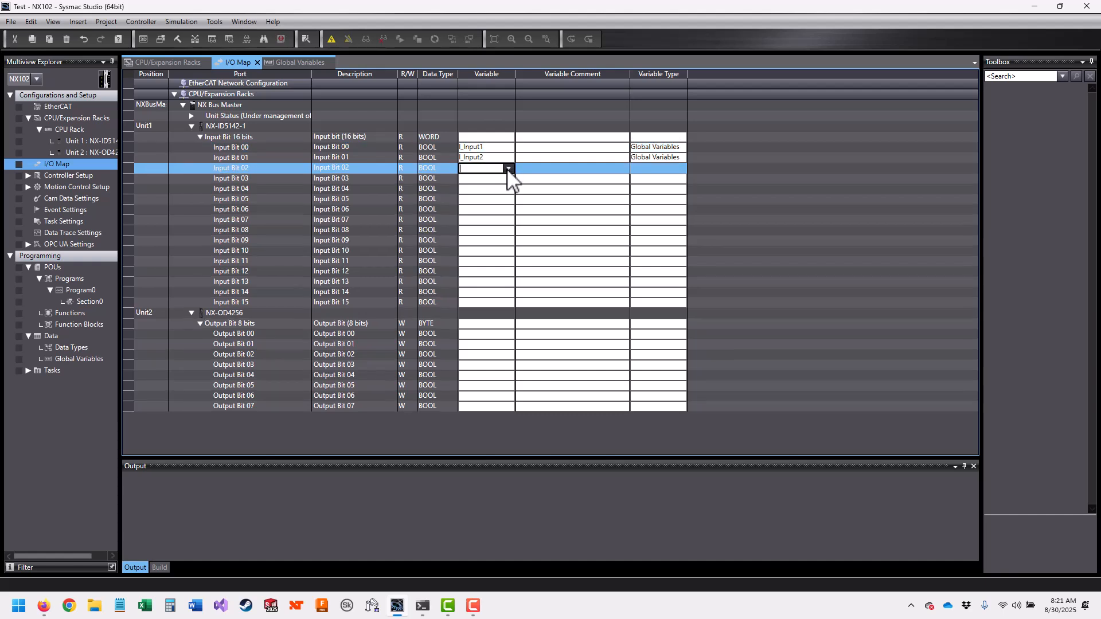
left_click(508, 168)
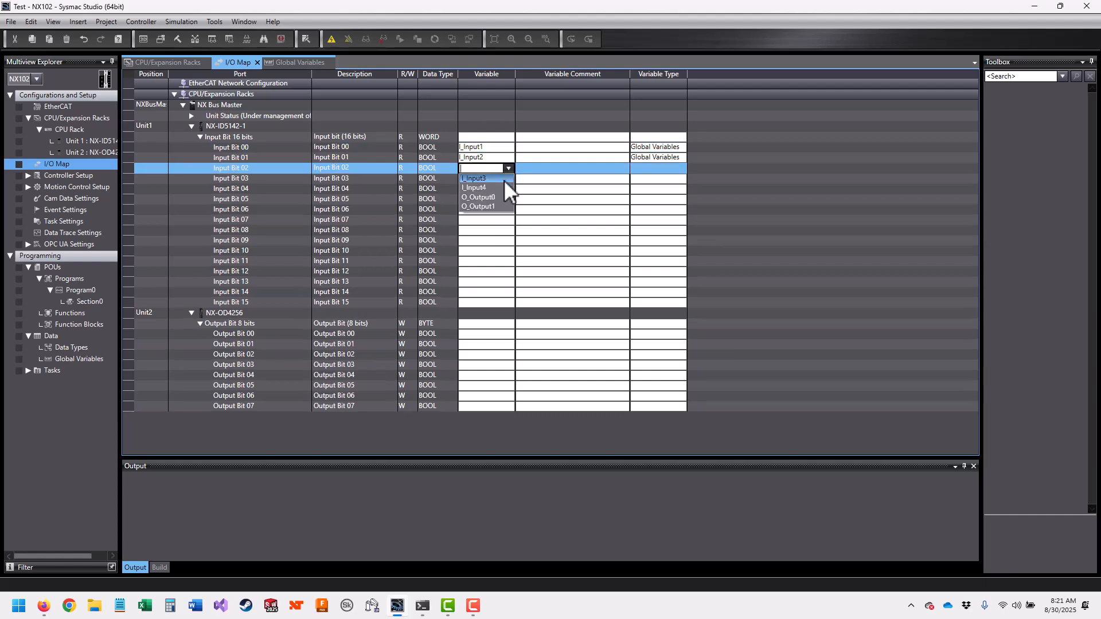
left_click(505, 180)
left_click(504, 180)
left_click(507, 179)
left_click(508, 179)
left_click(499, 191)
left_click(494, 325)
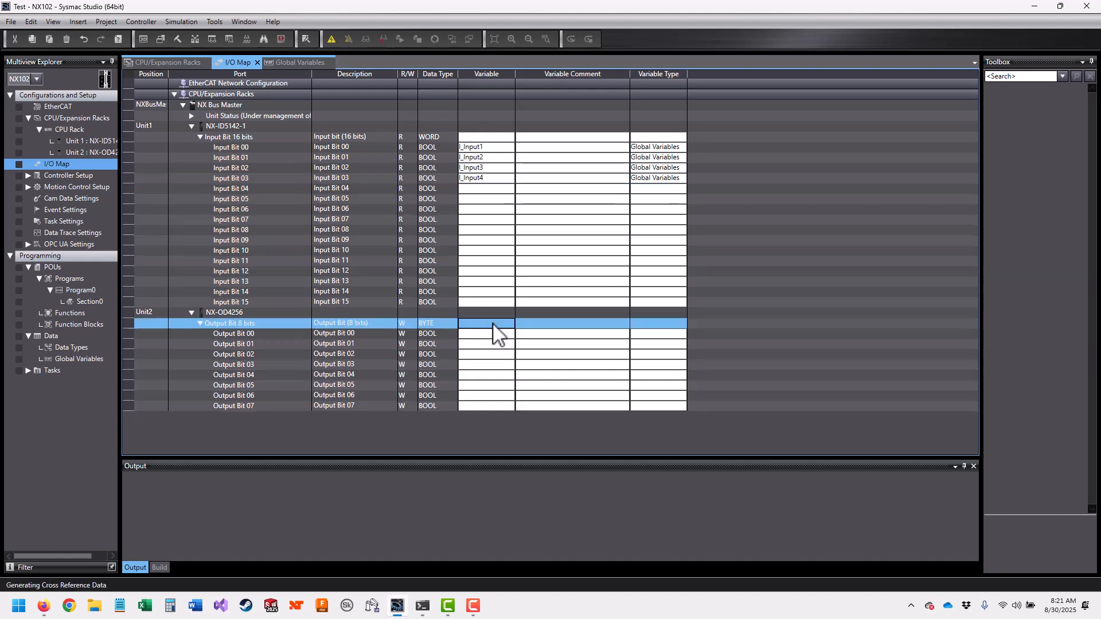
- Assign O_Output0 to Output Bit 00 and O_Output1 to Output Bit 01 of the NX-OD4256 unit
left_click(496, 335)
left_click(508, 334)
left_click(500, 345)
left_click(505, 346)
left_click(510, 345)
left_click(509, 345)
left_click(502, 355)
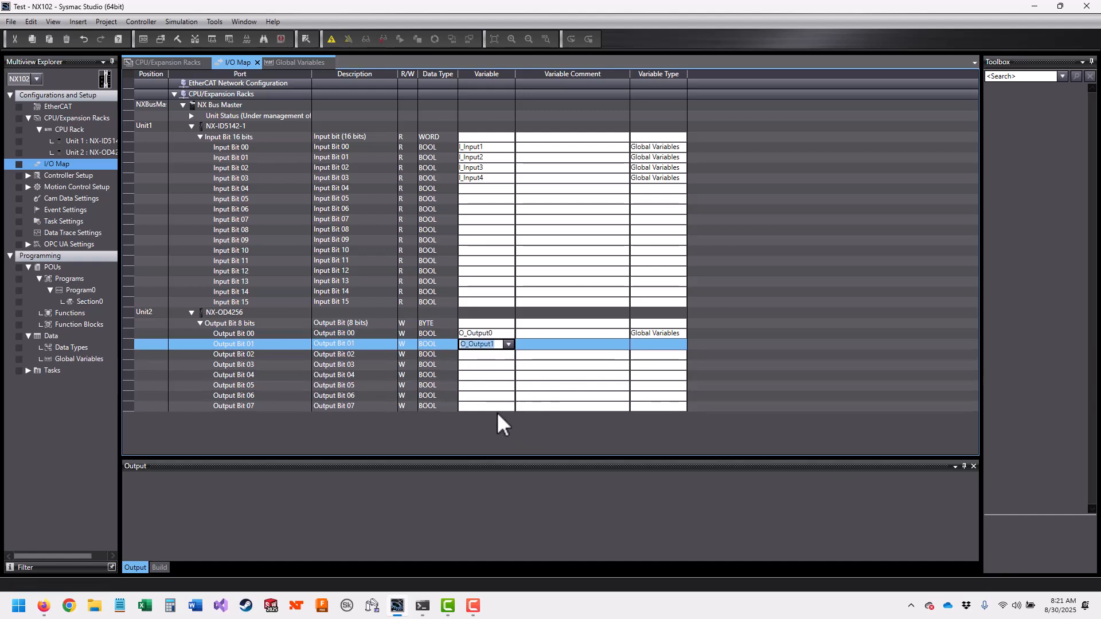
left_click(494, 396)
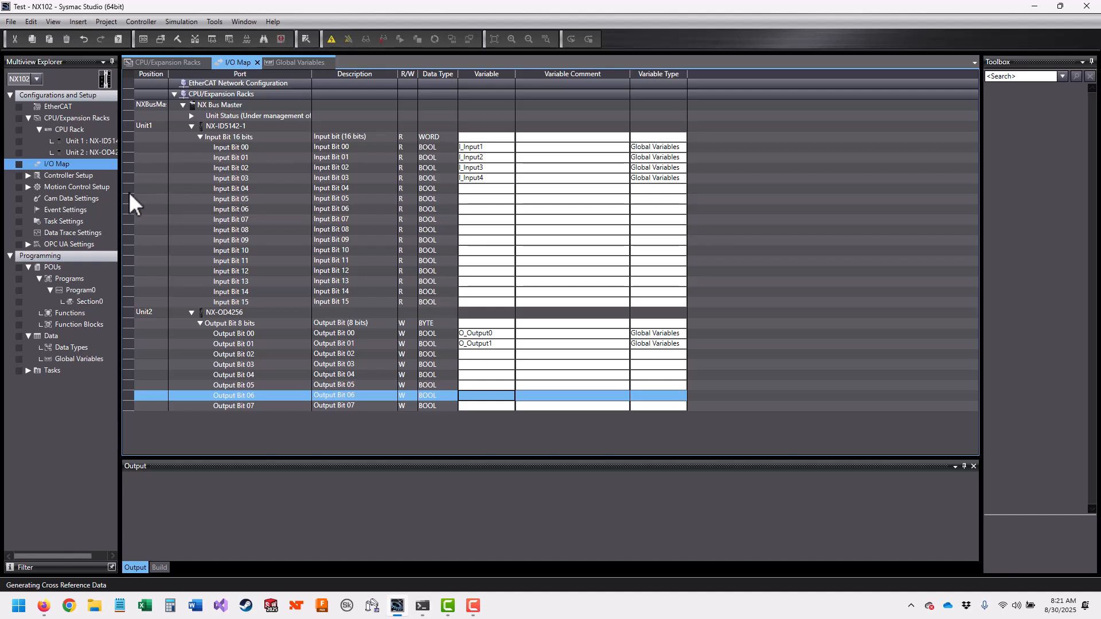
- Open the Built-in EtherNet/IP Port Settings from the Controller Setup
left_click(65, 176)
left_click(29, 175)
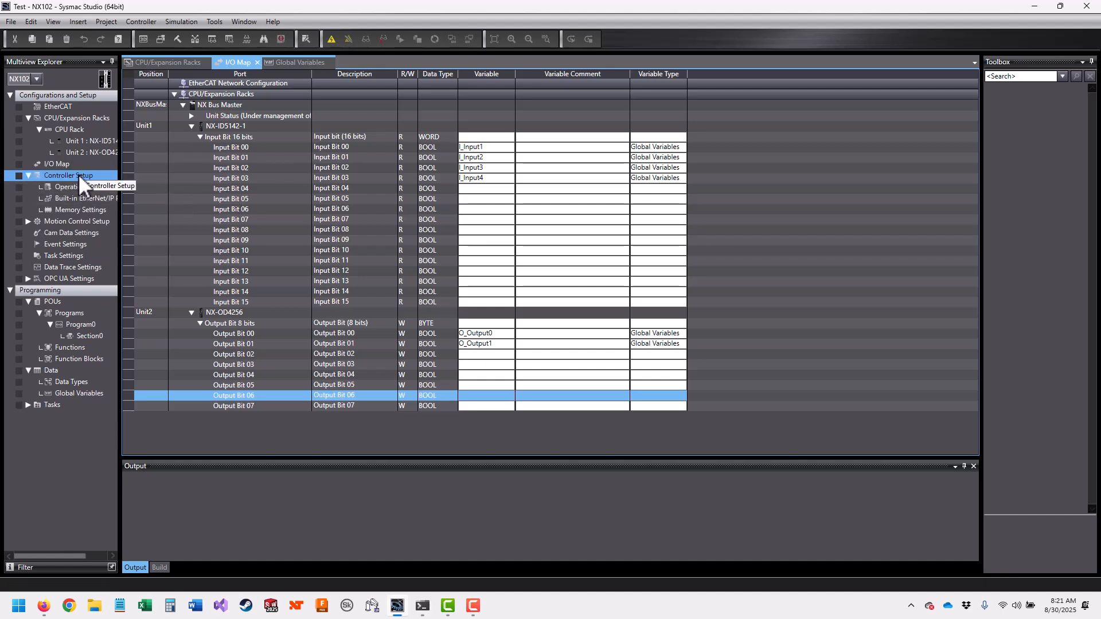
left_click(87, 198)
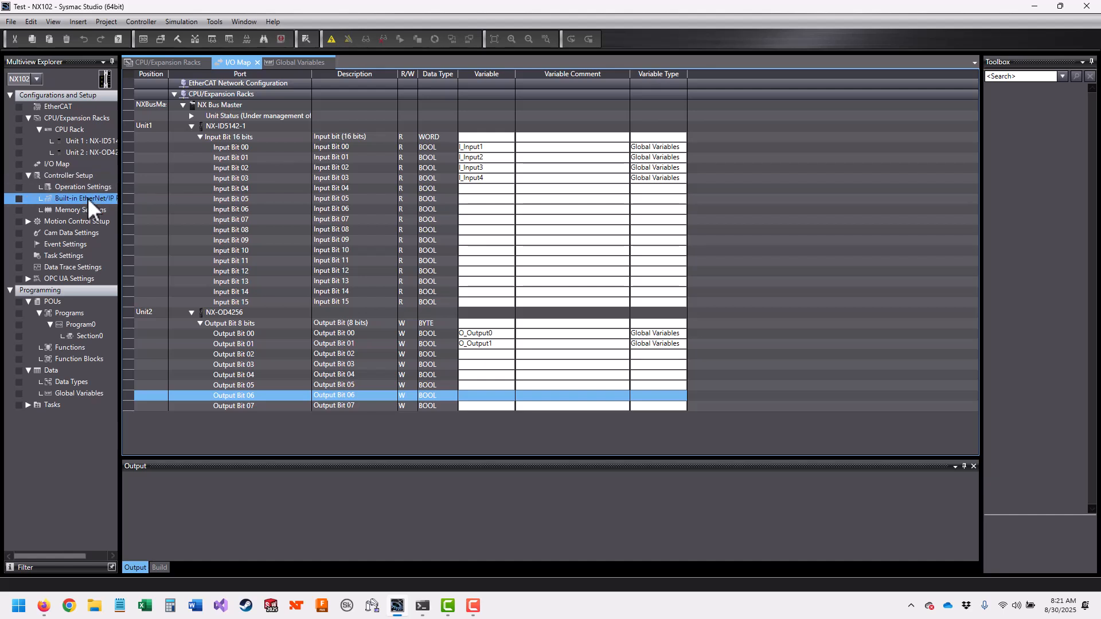
double_click(87, 197)
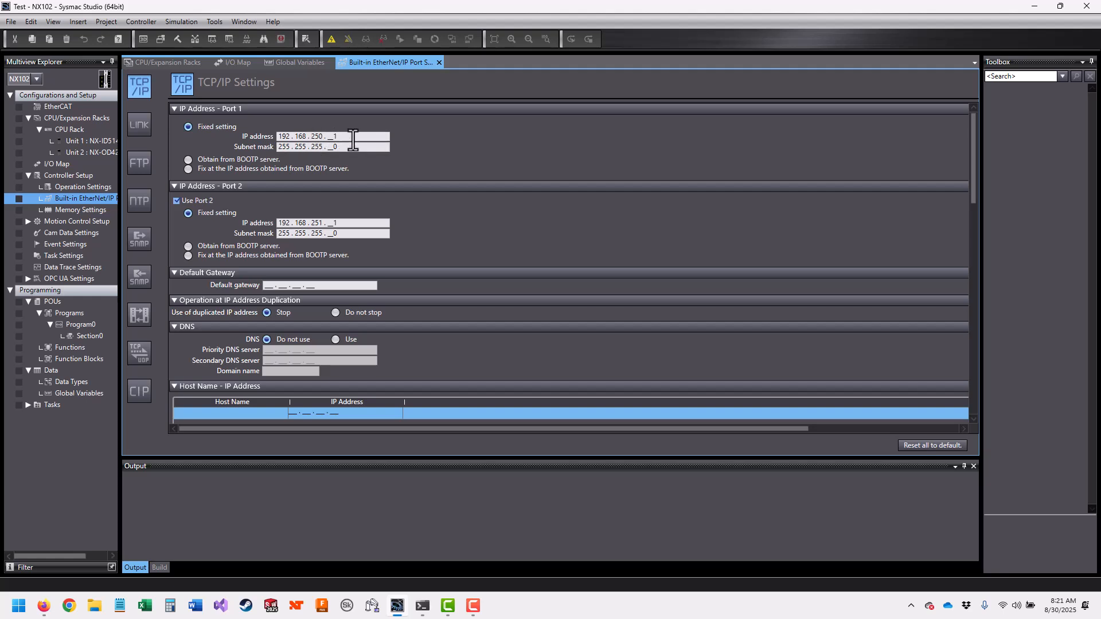
- Change the third octet of the Port 1 fixed IP address to 1
double_click(317, 137)
type("1__")
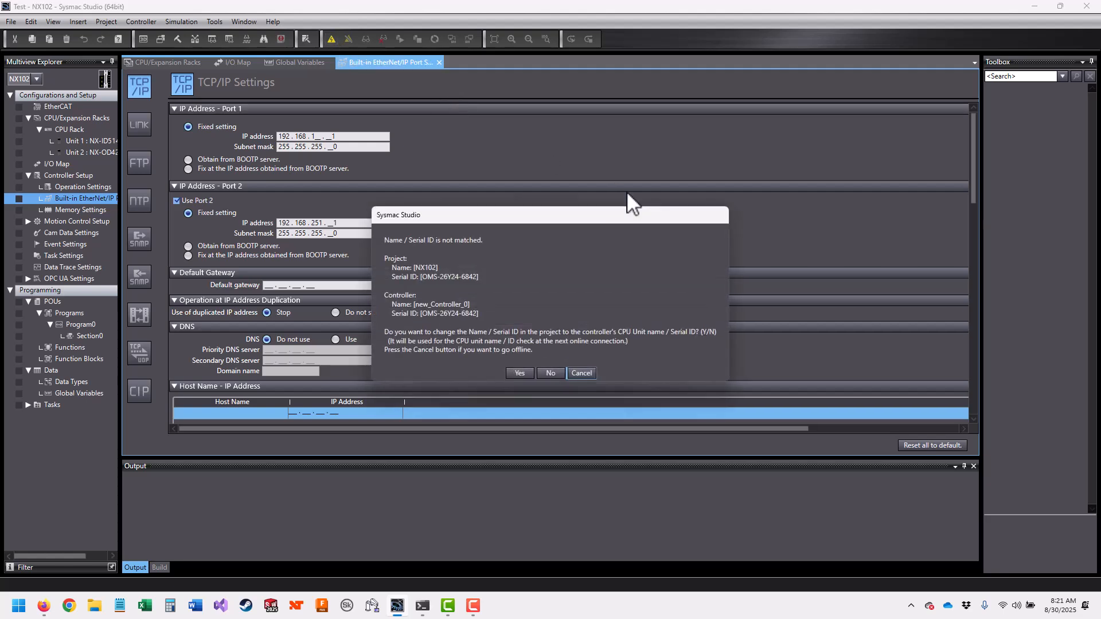
- Go online without changing the controller's name or serial ID, and view the Transfer to Controller options without executing the transfer
left_click(550, 373)
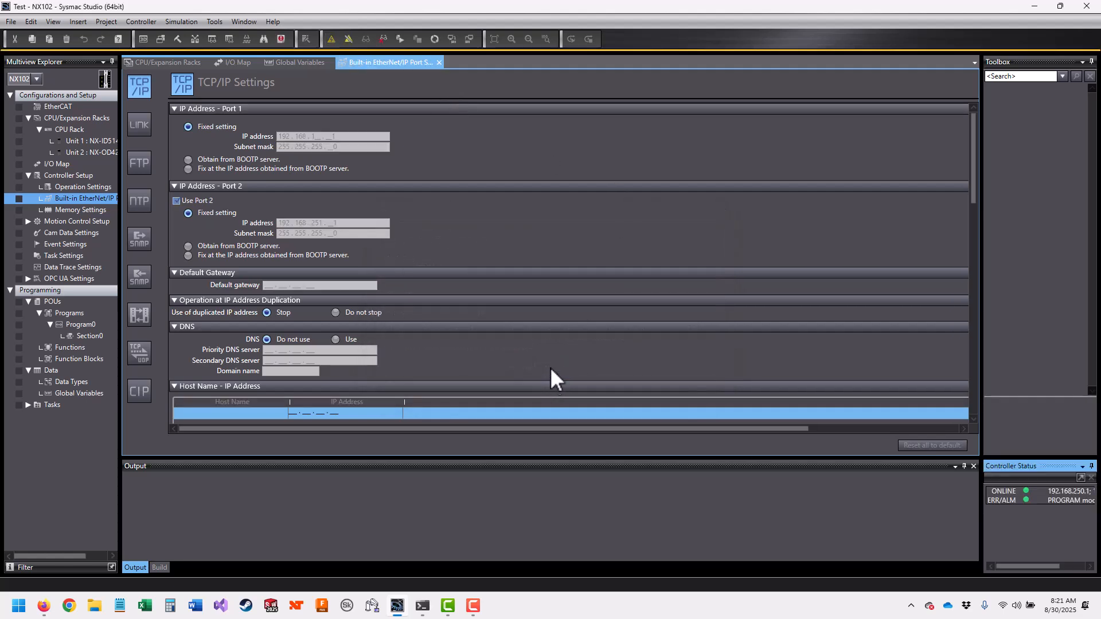
left_click(452, 40)
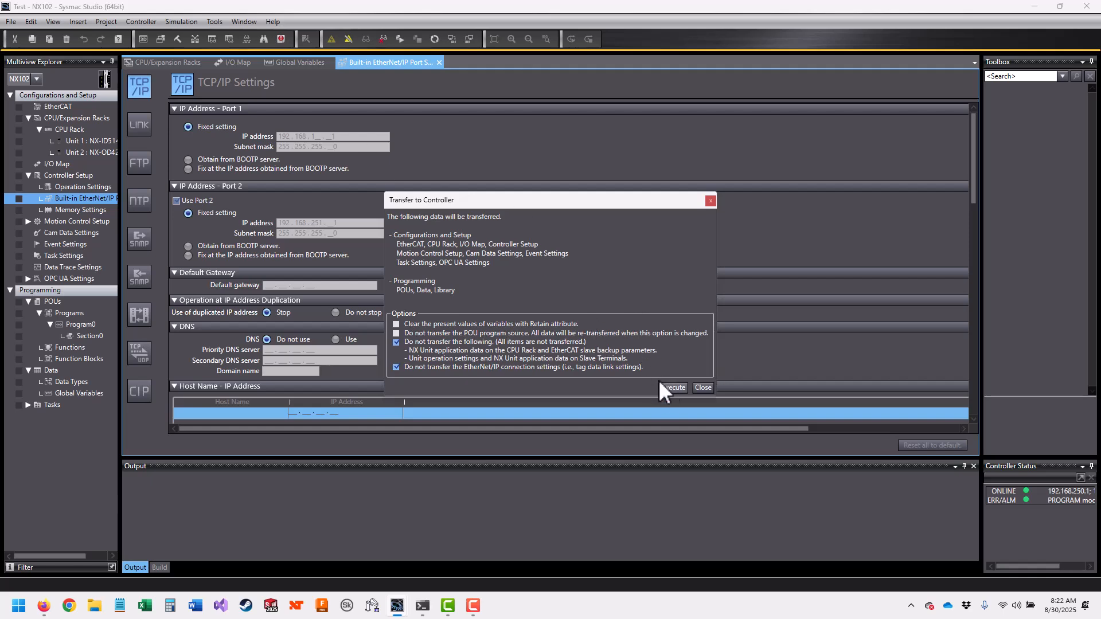
left_click(704, 390)
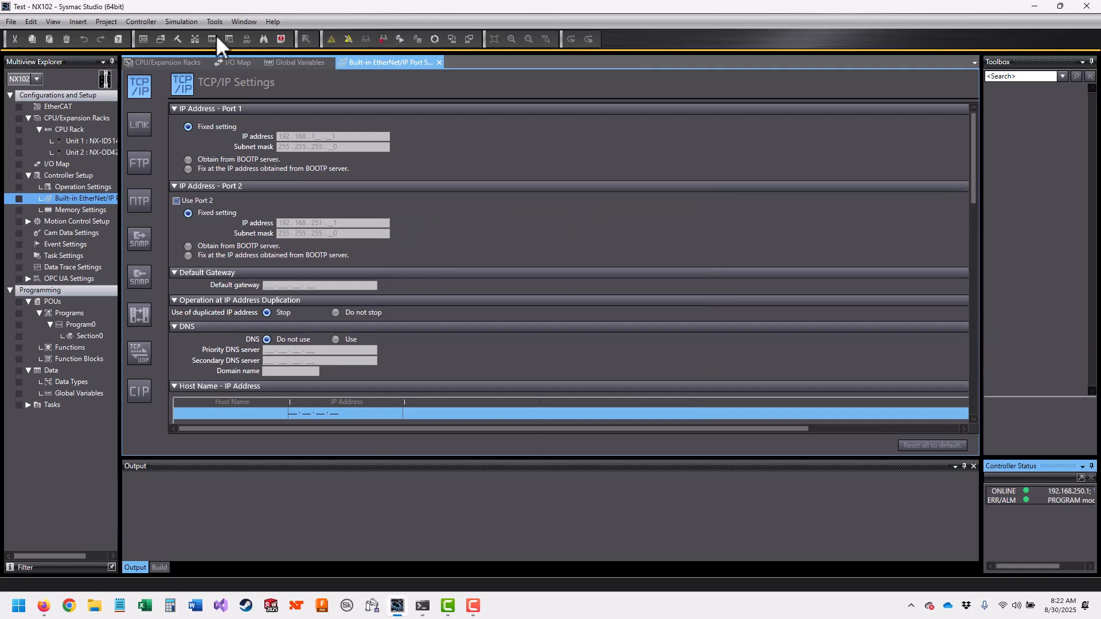
- Take the project offline from the controller
left_click(155, 18)
left_click(464, 116)
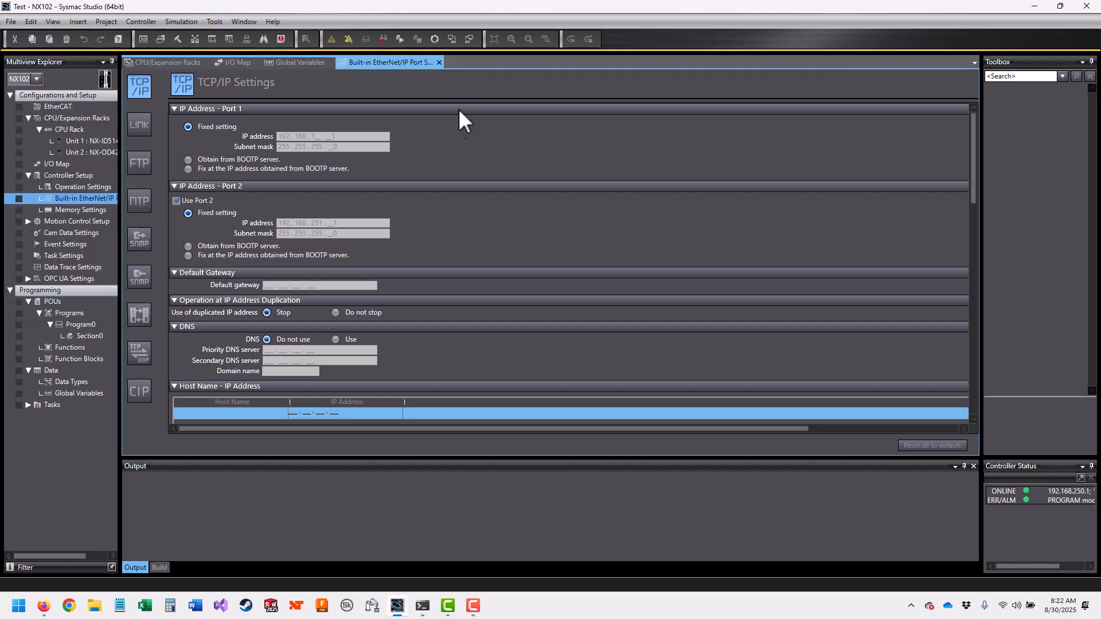
left_click(347, 40)
- Check the remote IP address for the Ethernet connection via a hub in the Communications Setup
left_click(142, 22)
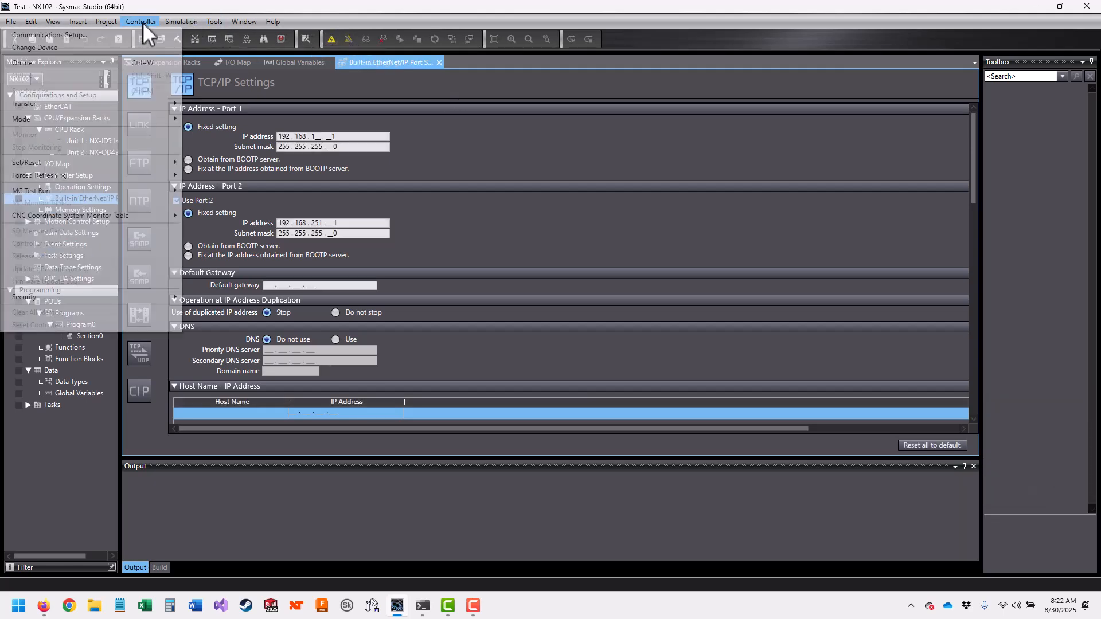
left_click(106, 33)
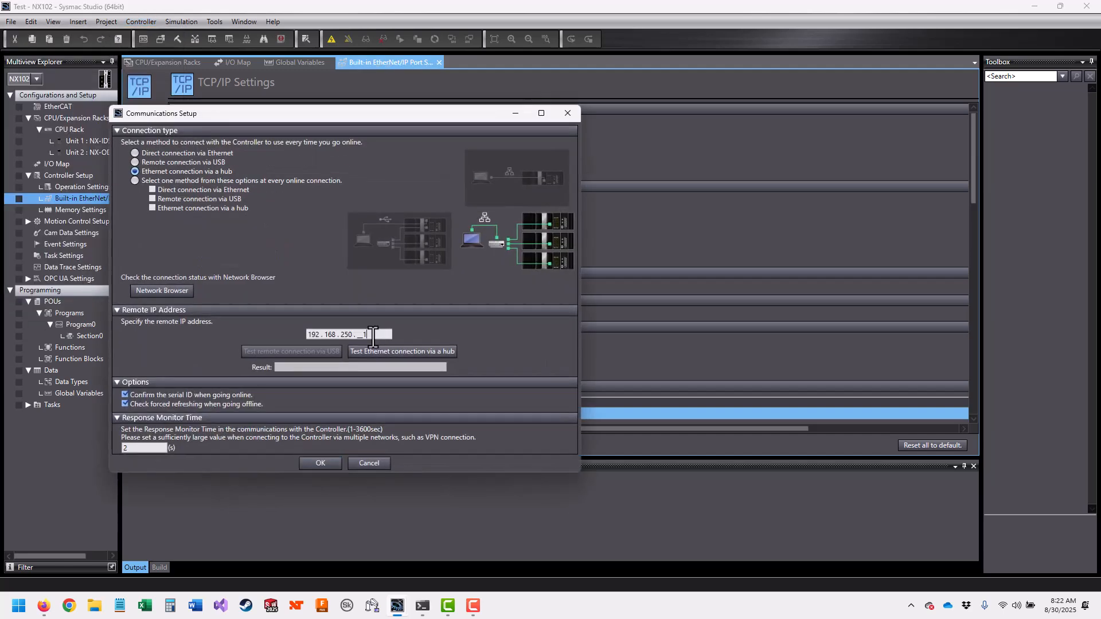
left_click_drag(378, 334, 250, 335)
left_click(332, 462)
- Set the third octet of the Port 1 fixed IP address to 250, giving 192.168.250.1
left_click(313, 138)
key("BackSpace")
type("250")
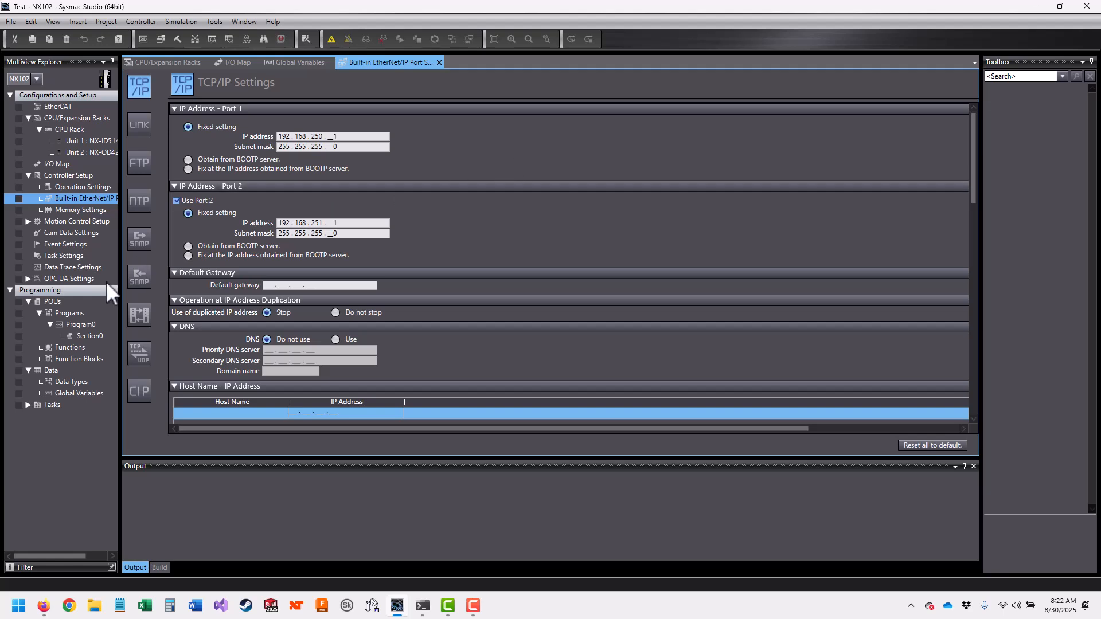
- Open Section0 of Program0 in the ladder editor
left_click(69, 312)
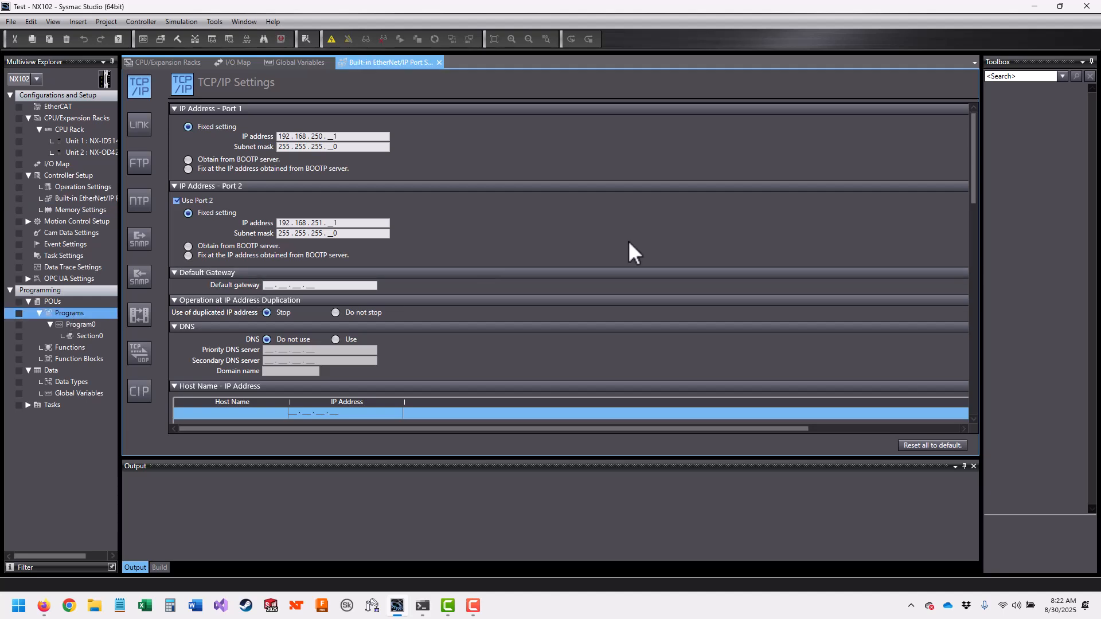
left_click(52, 301)
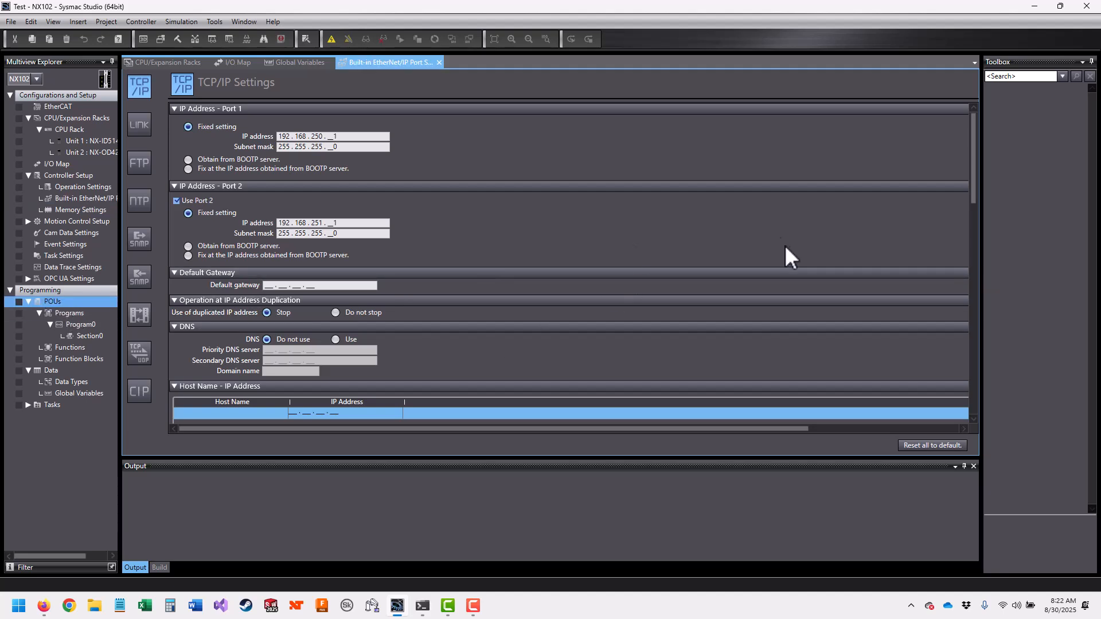
left_click(91, 322)
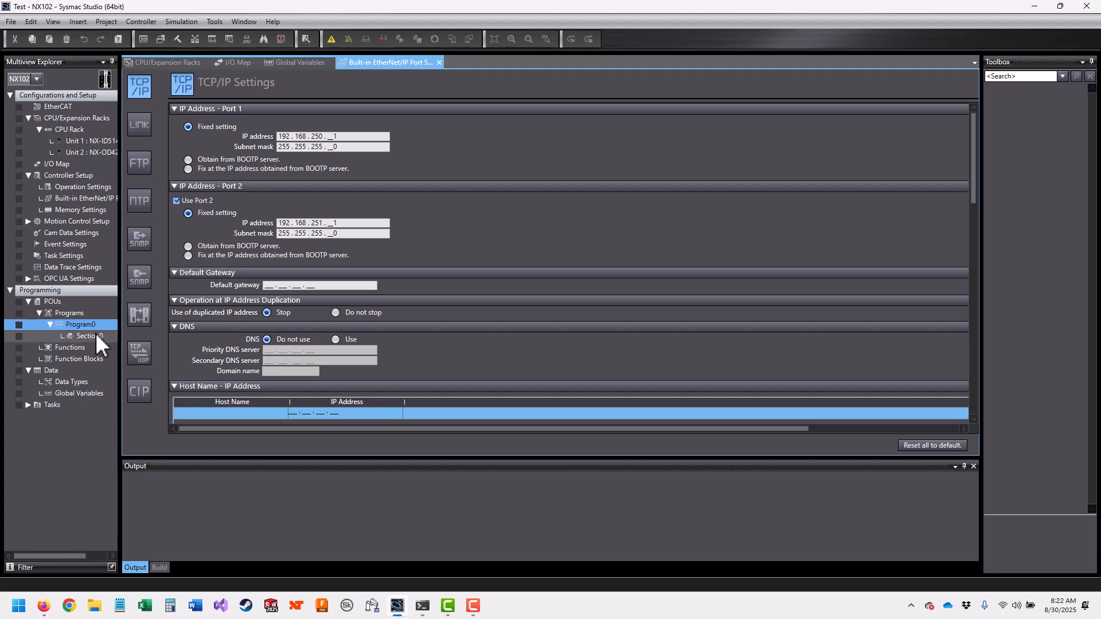
left_click(95, 334)
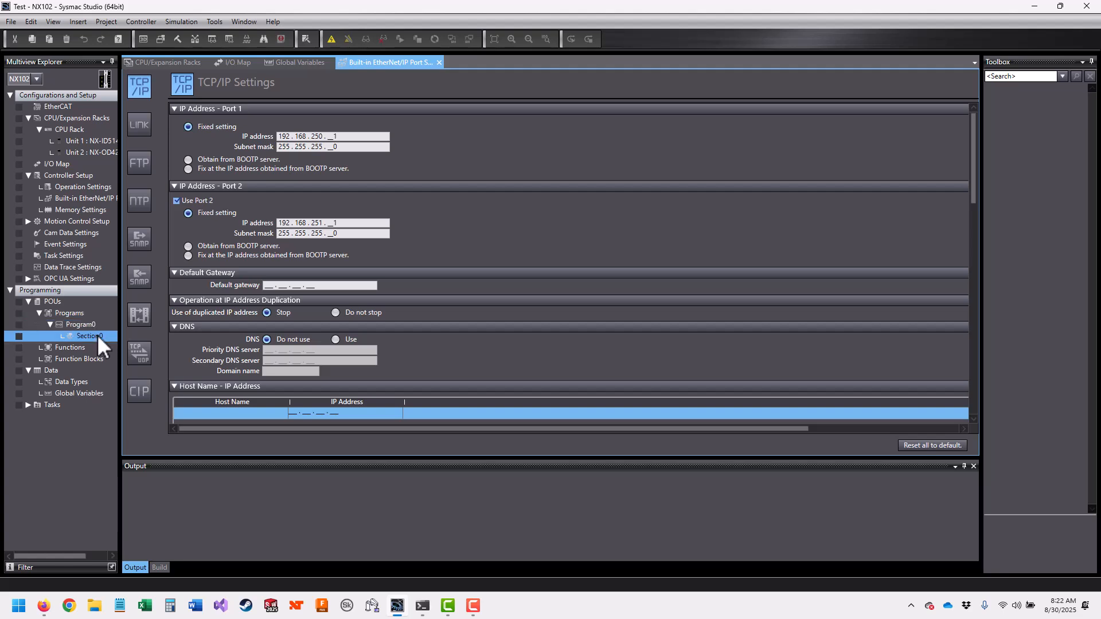
double_click(101, 335)
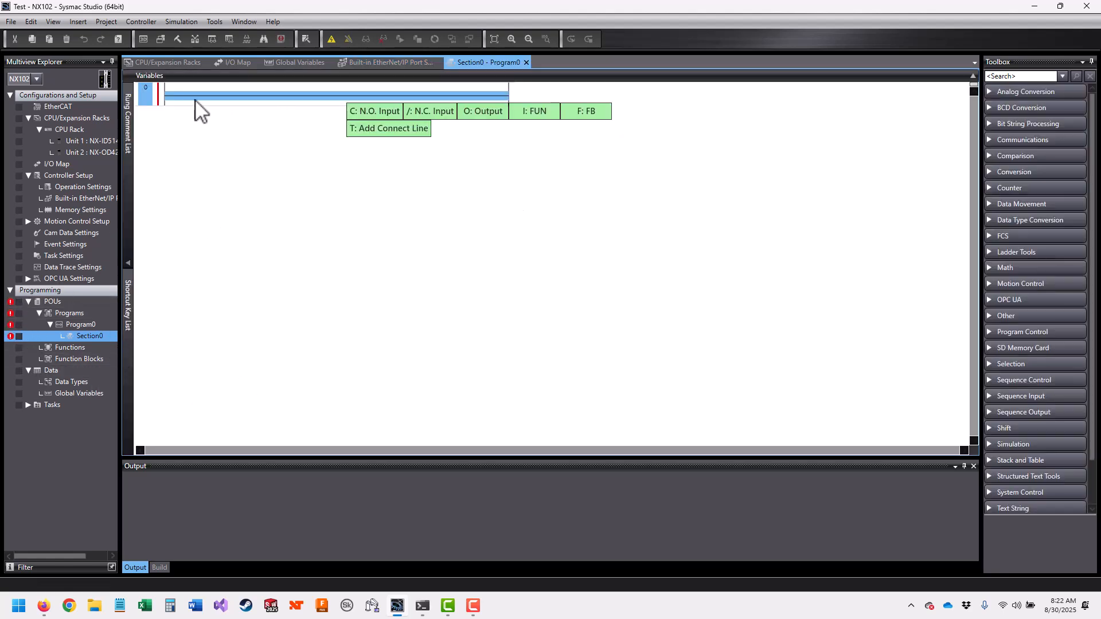
- Add a normally open contact named header0 to rung 0 as an internal variable
type("c")
type("header0")
key("Return")
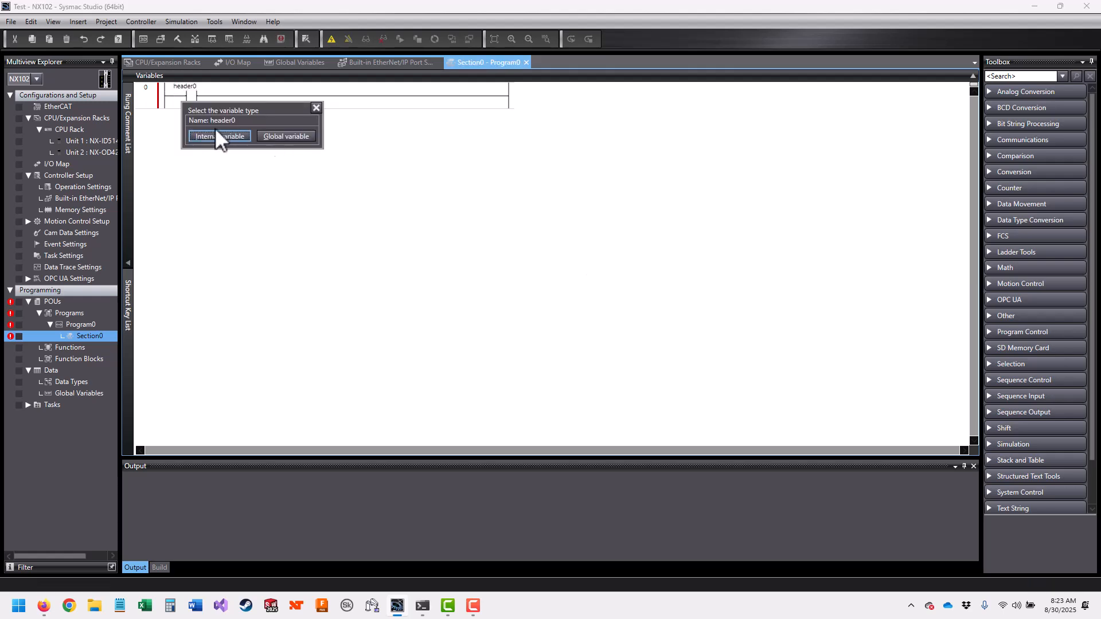
left_click(241, 139)
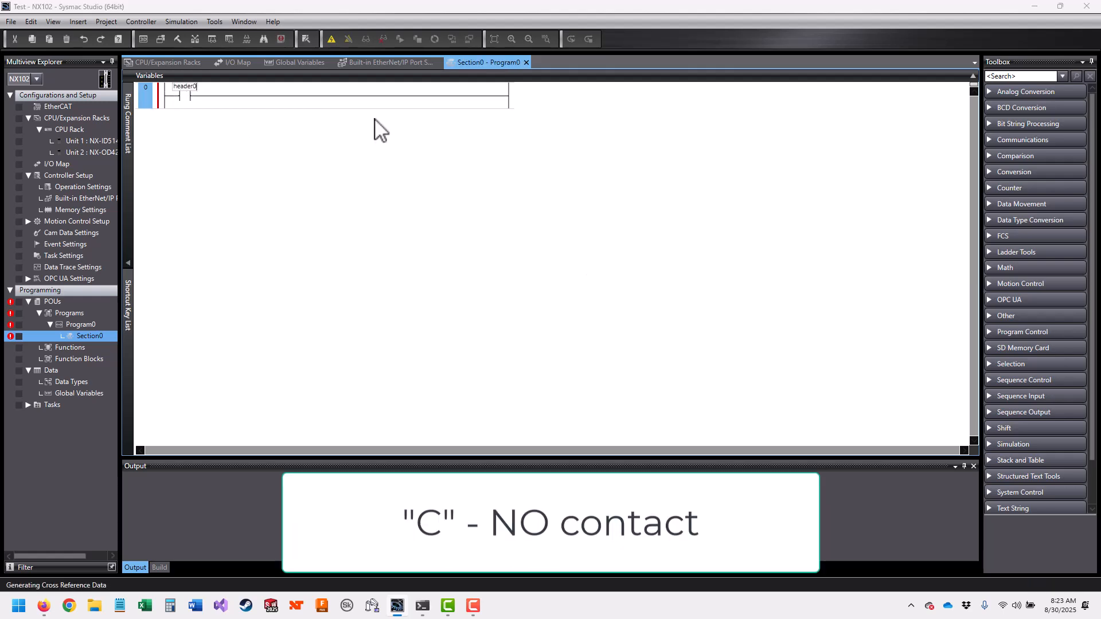
- Add a normally open contact named header1 in series before the header0 contact, as an internal variable
left_click(422, 92)
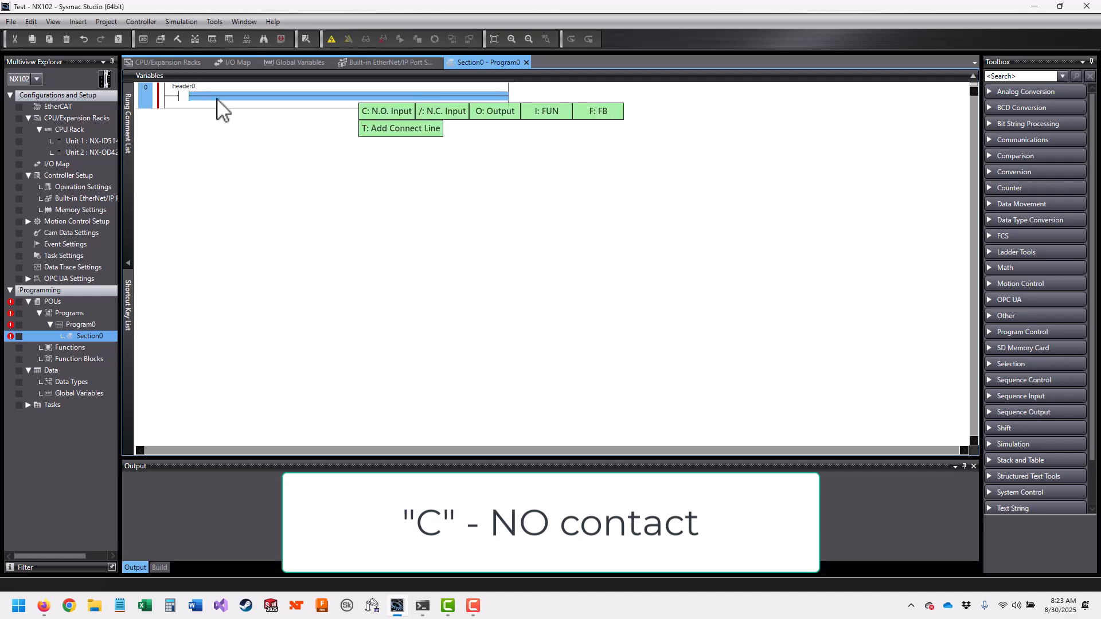
key("c")
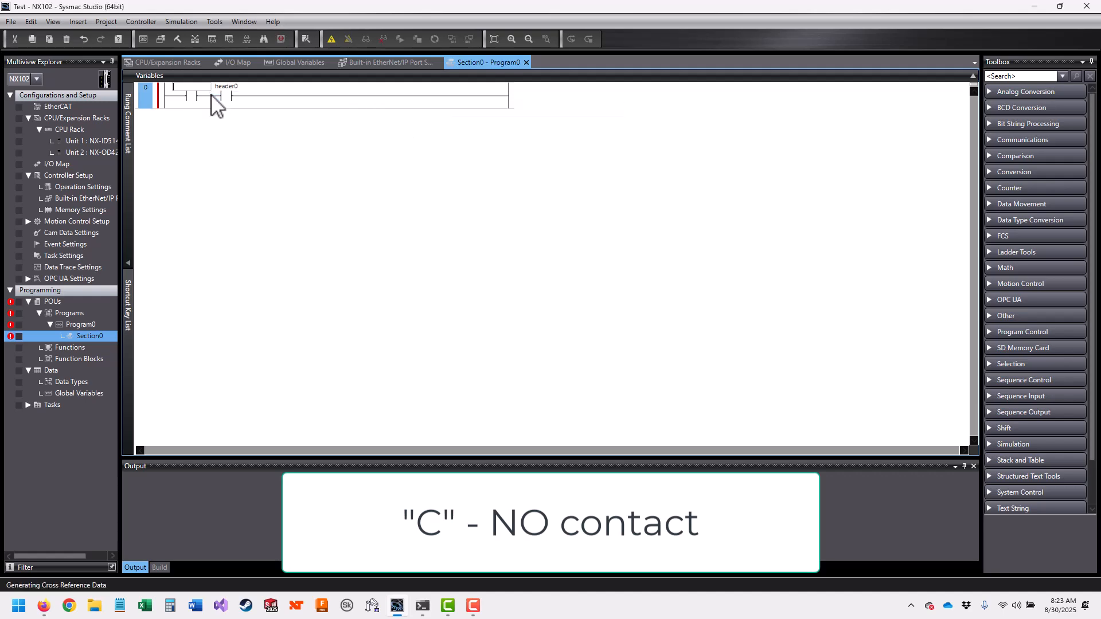
type("header1")
key("Return")
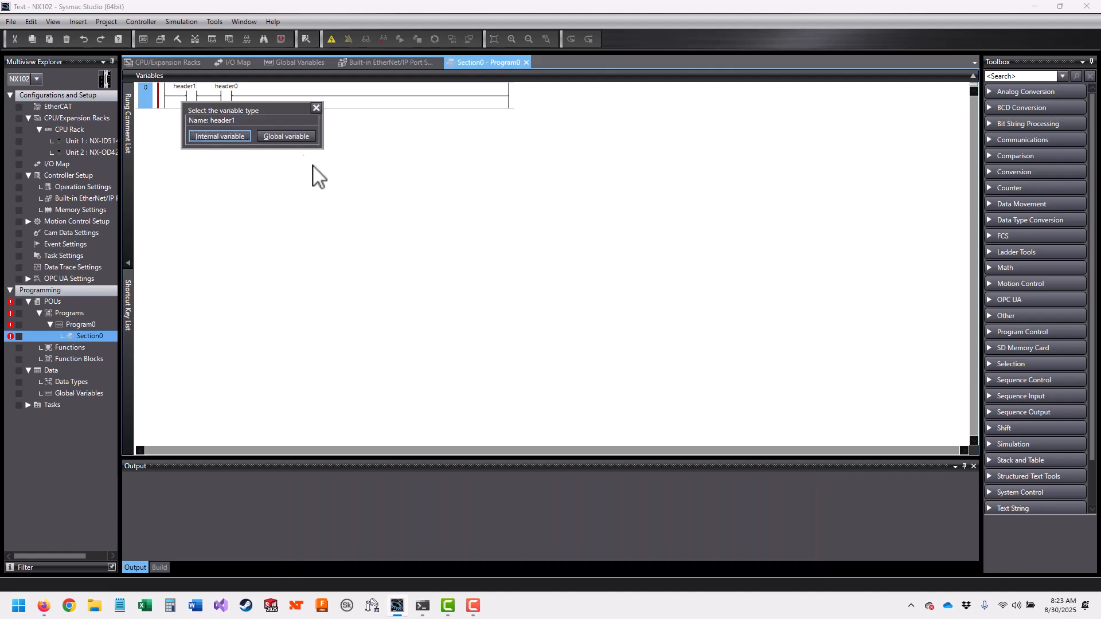
left_click(243, 137)
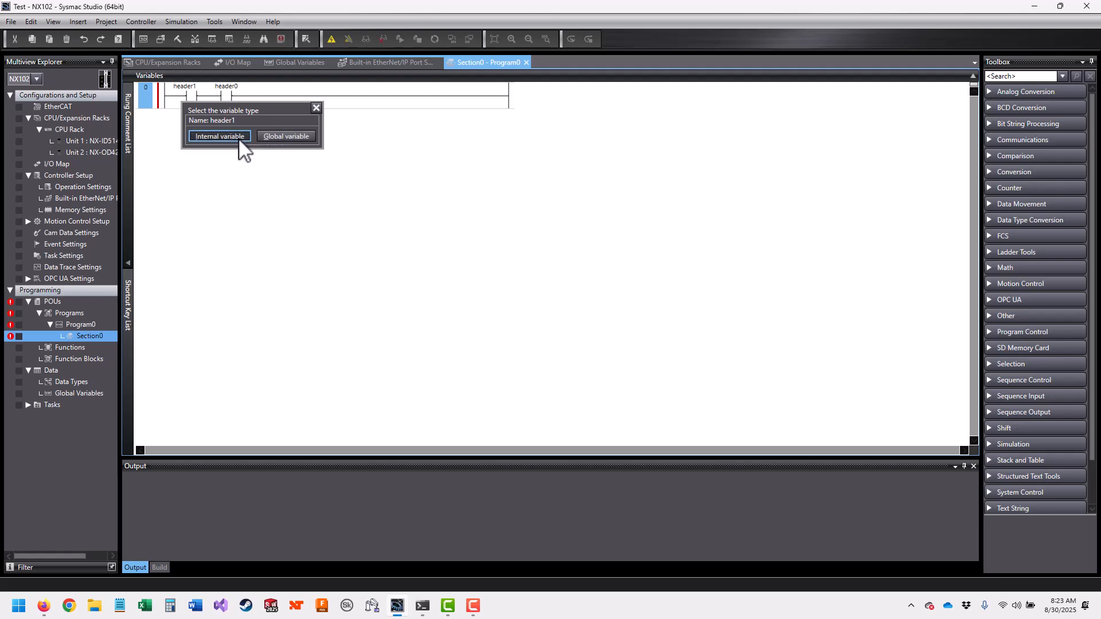
- Add an output coil assigned to header0 at the end of rung 0
left_click(467, 95)
type("o")
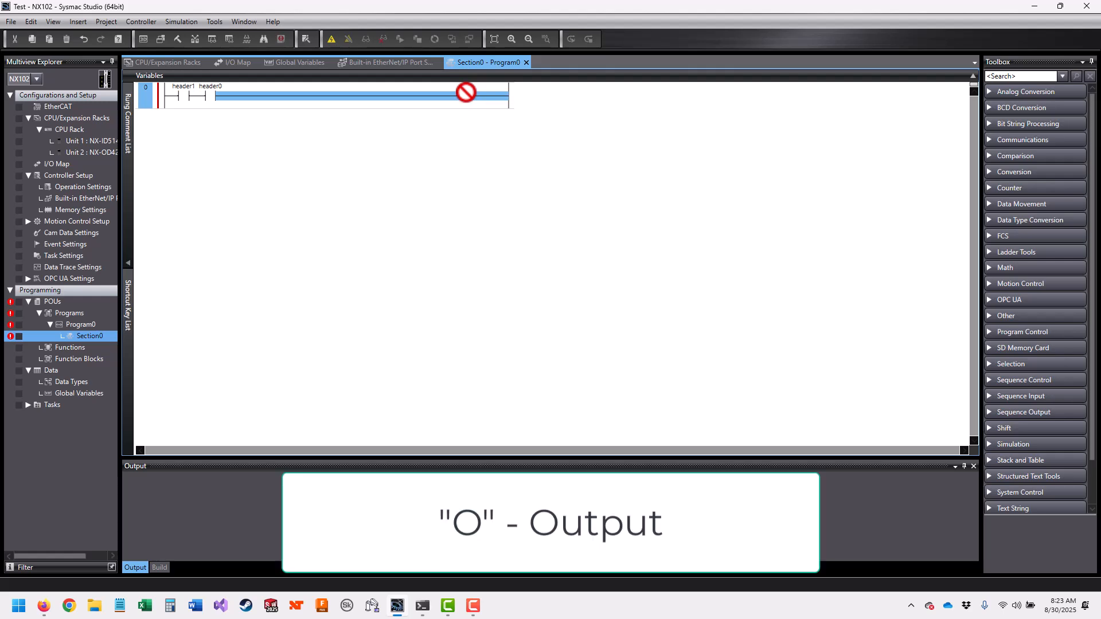
type("header0")
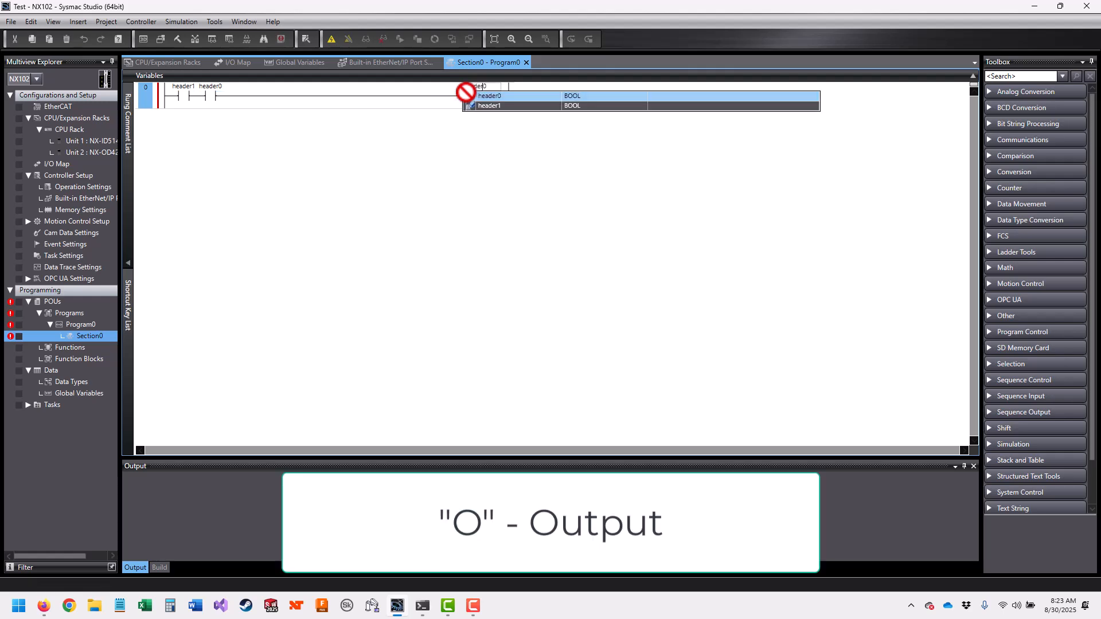
key("Return")
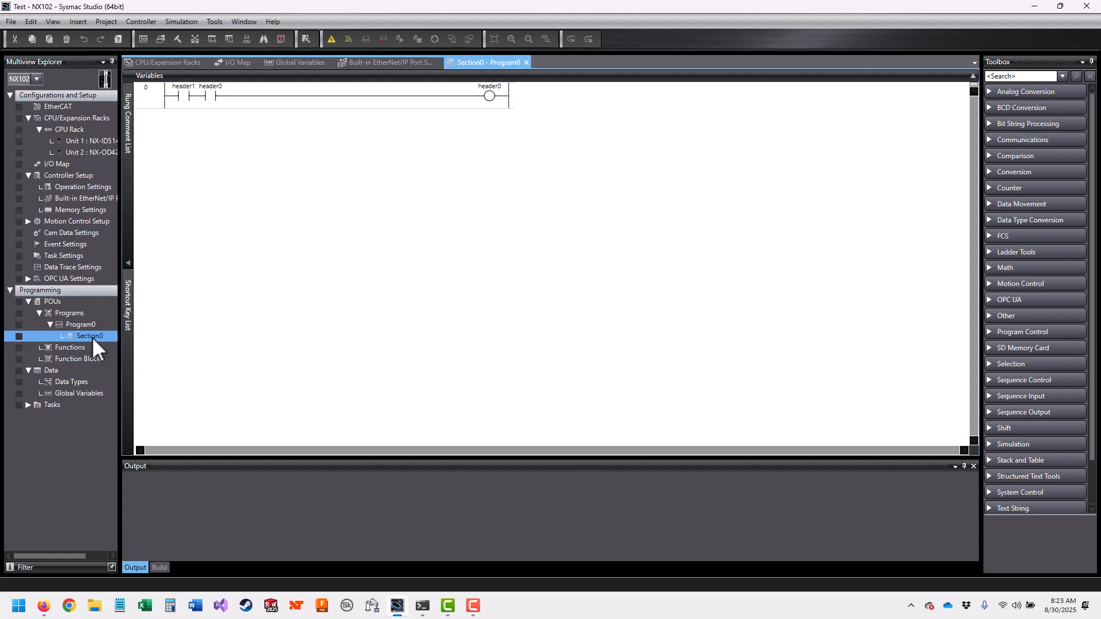
- Rename Section0 as Main and add a second ladder section named Utility to Program0
key("Return")
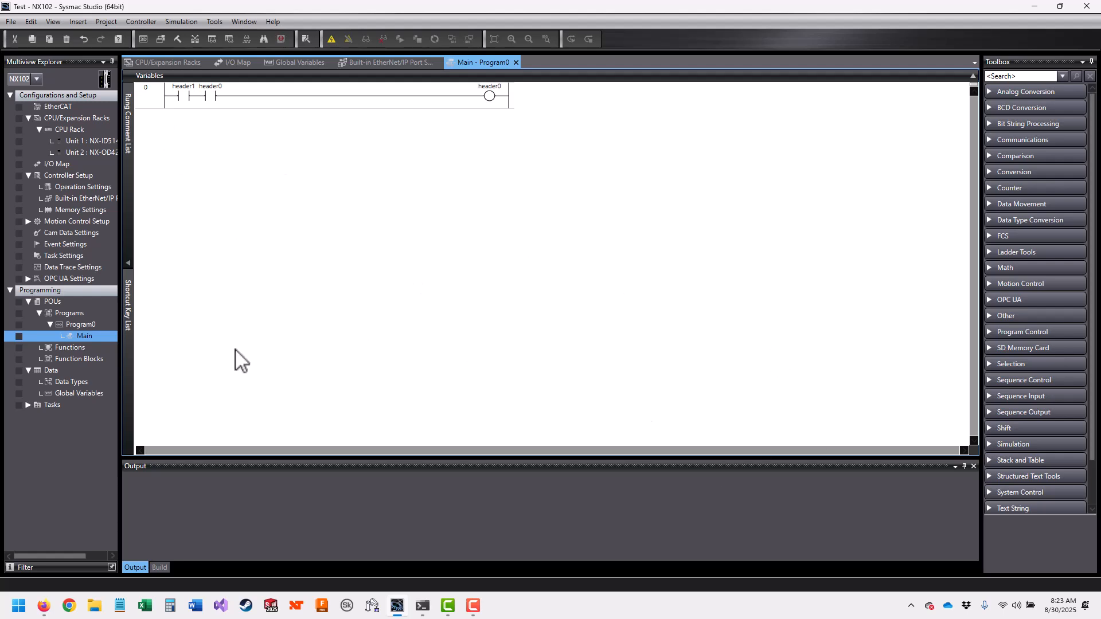
right_click(84, 326)
mouse_move(147, 332)
left_click(238, 335)
left_click(90, 348)
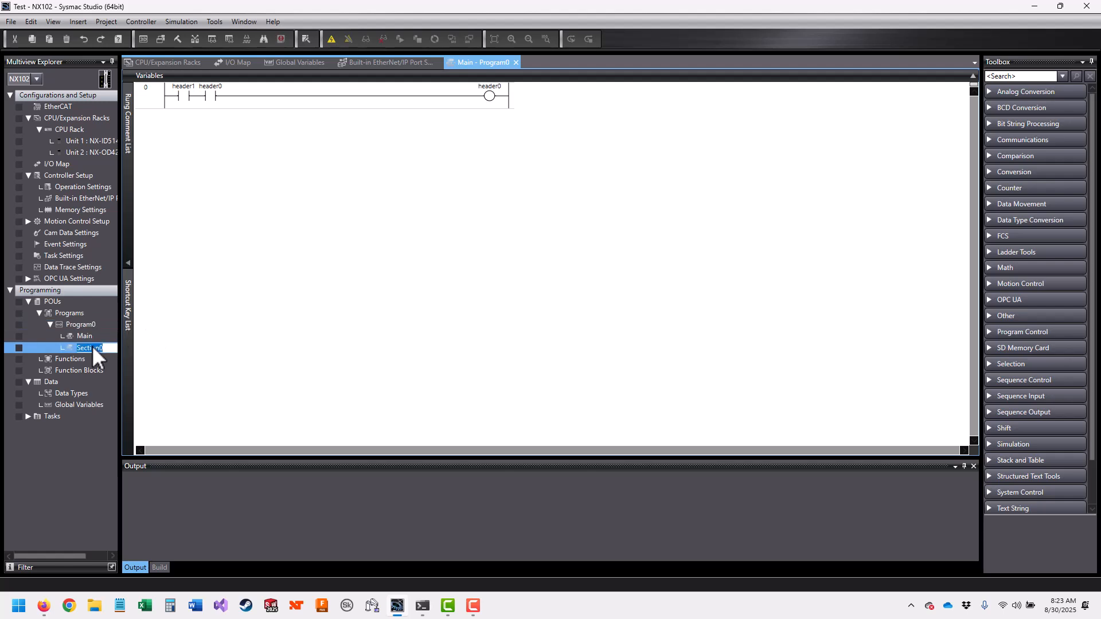
key("Return")
- Open the Utility section and add a normally open contact named header2 to rung 0 as a global variable
double_click(88, 345)
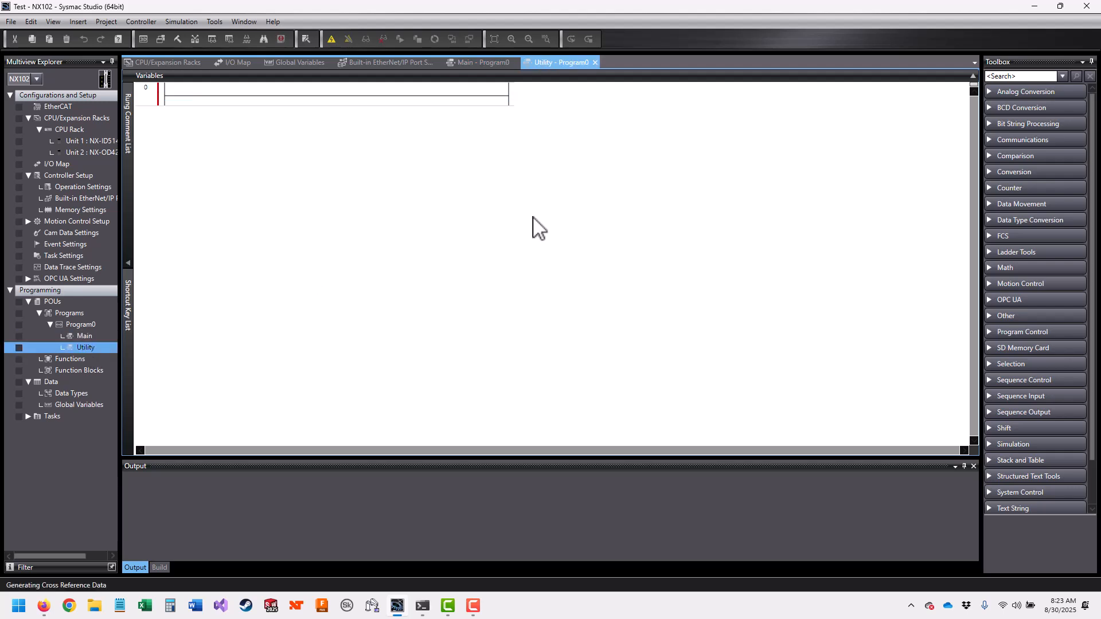
left_click(182, 96)
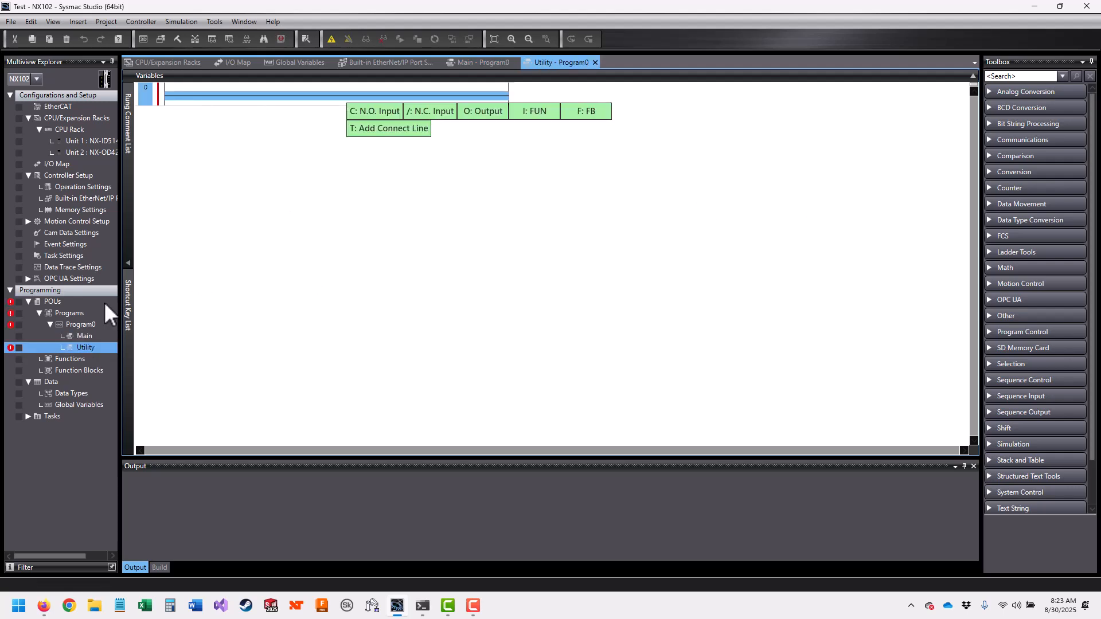
type("c")
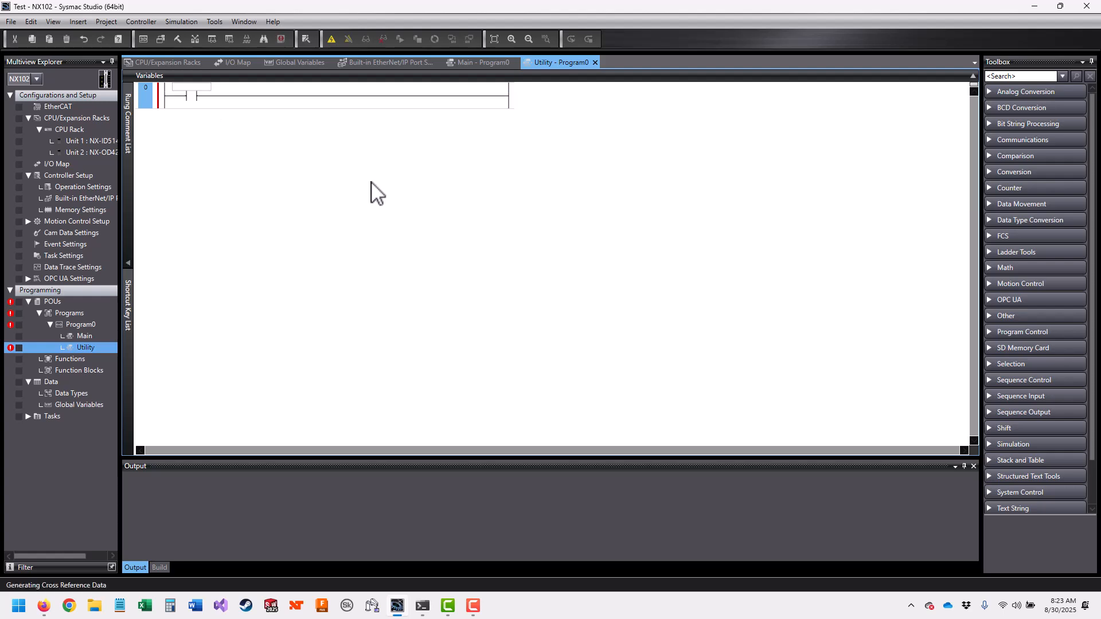
type("header")
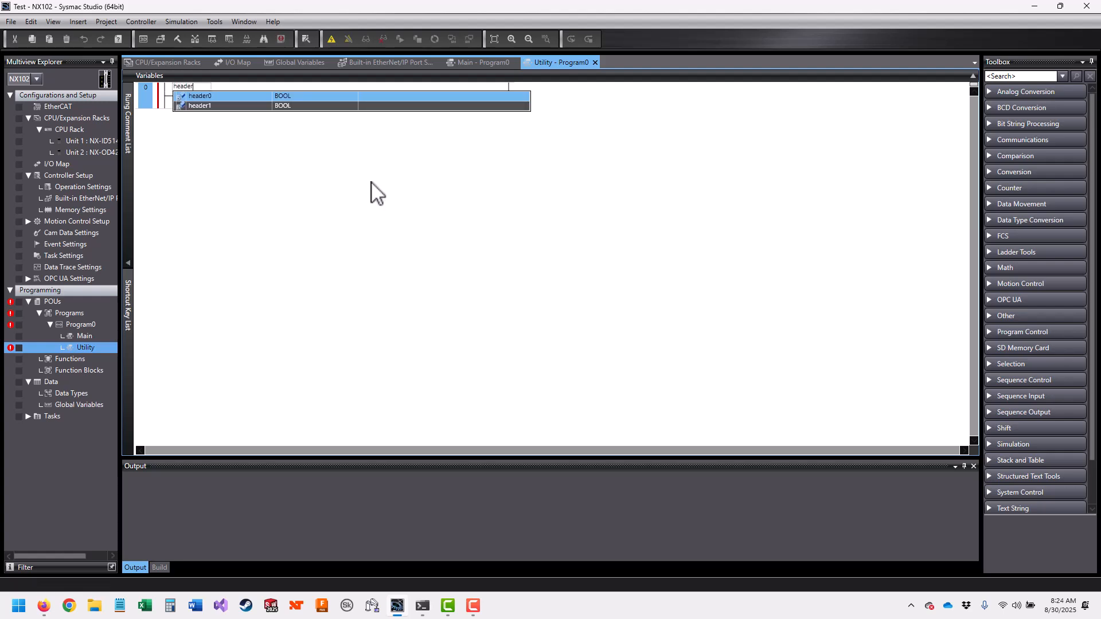
type("2")
key("Return")
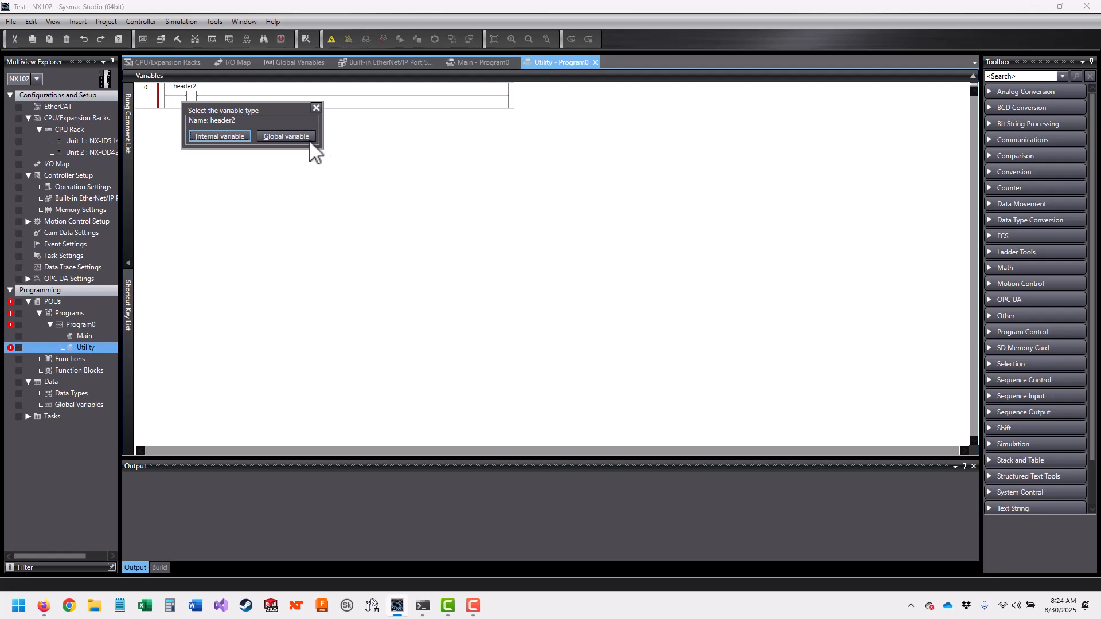
left_click(311, 141)
- Add an output coil assigned to header2 at the end of the Utility rung
left_click(401, 98)
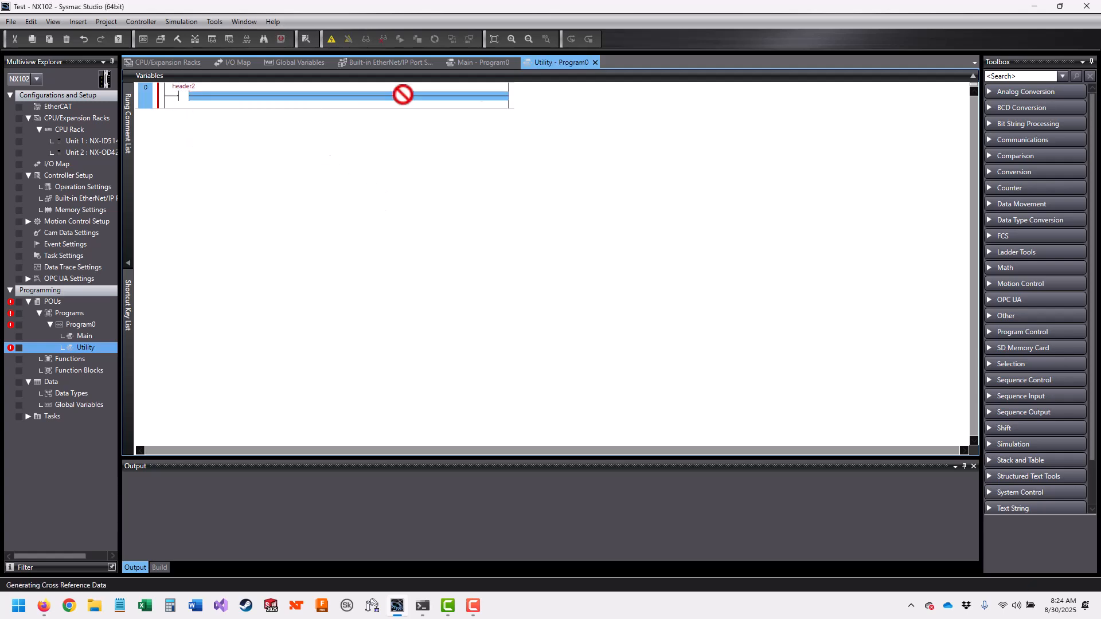
type("oheader2")
key("Return")
key("Return")
left_click(420, 149)
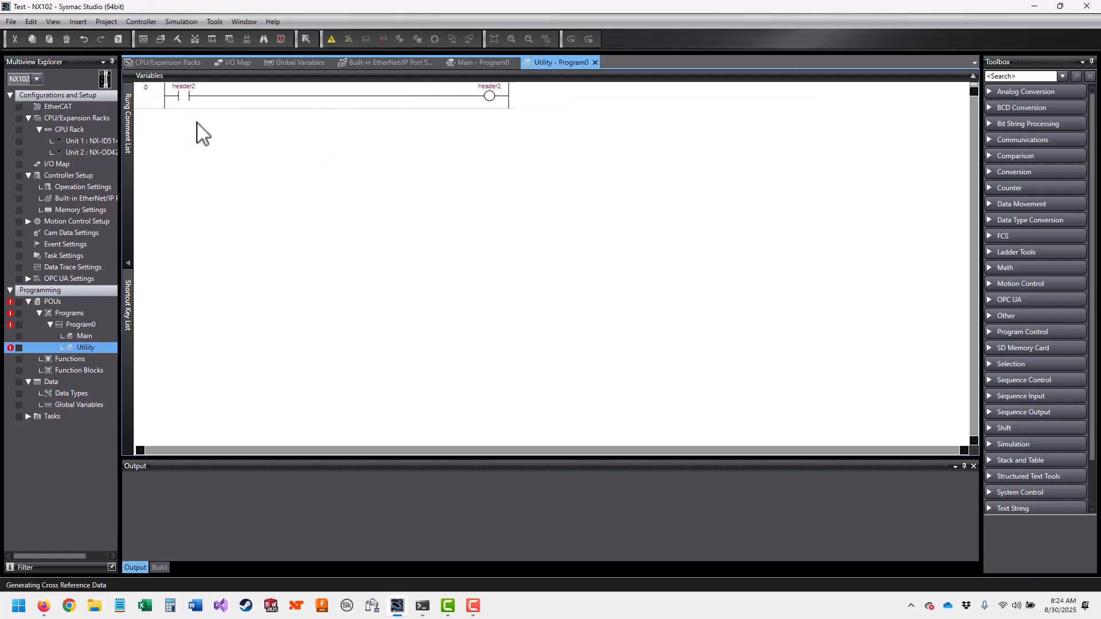
- Examine the internal and external variables of Program0 in its variable table
left_click(144, 75)
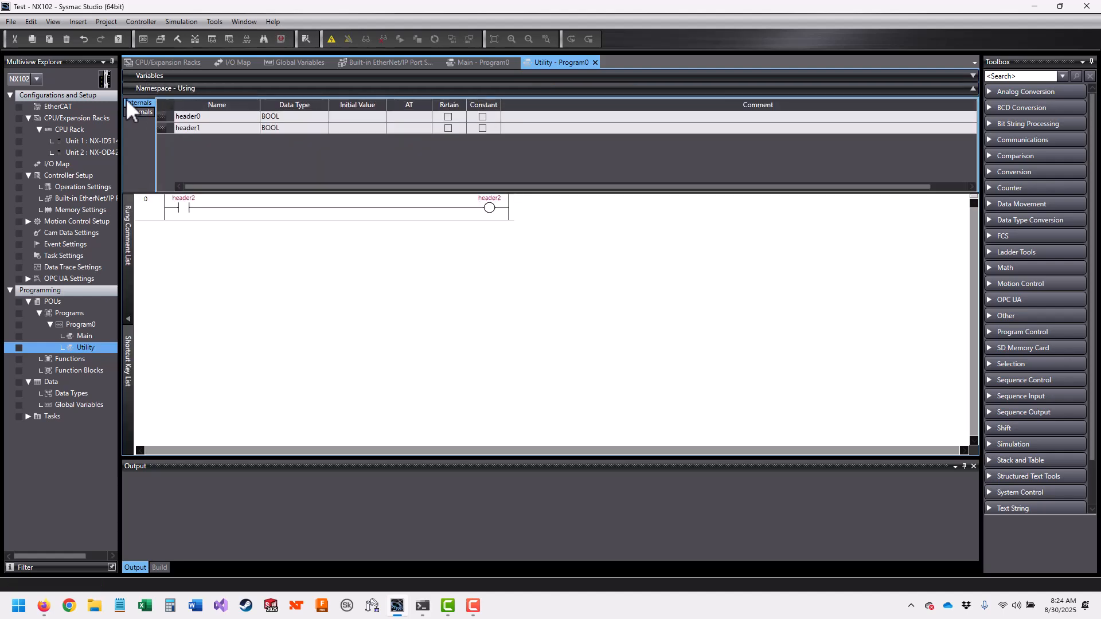
left_click(192, 118)
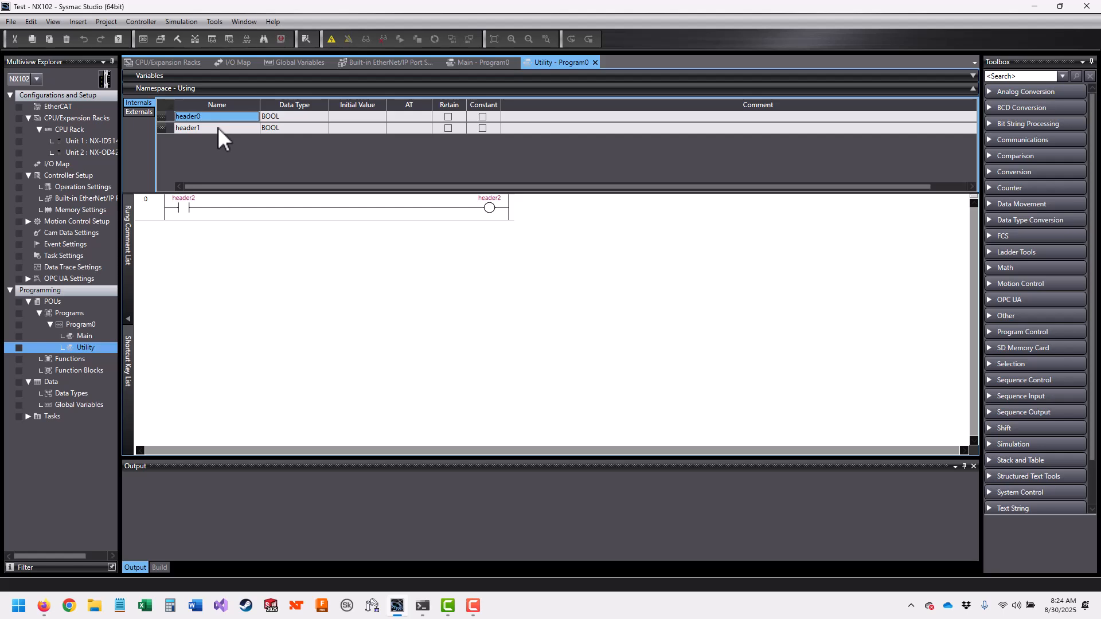
left_click(218, 127)
left_click(139, 111)
left_click(209, 116)
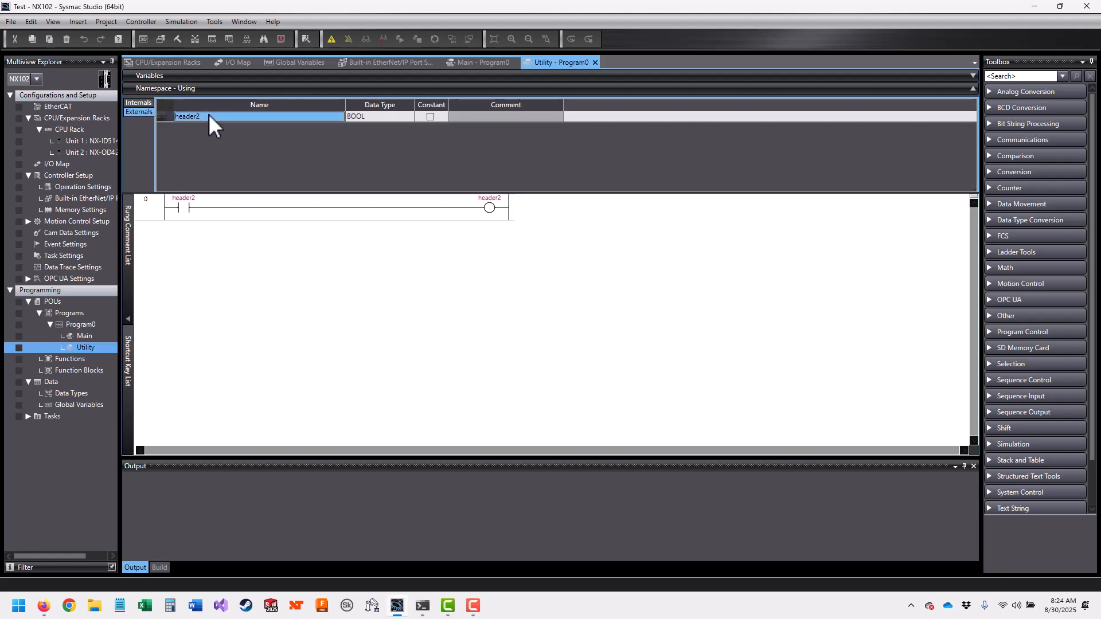
- Check the header2 entry in Global Variables, then return to the Utility section and collapse its variable table
double_click(76, 404)
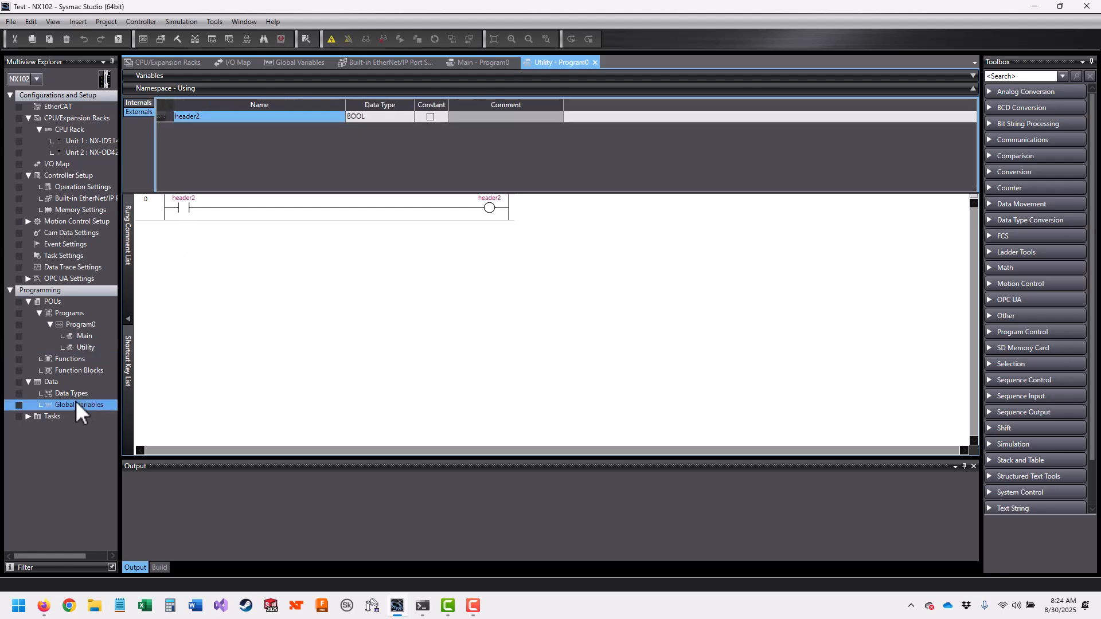
left_click(181, 175)
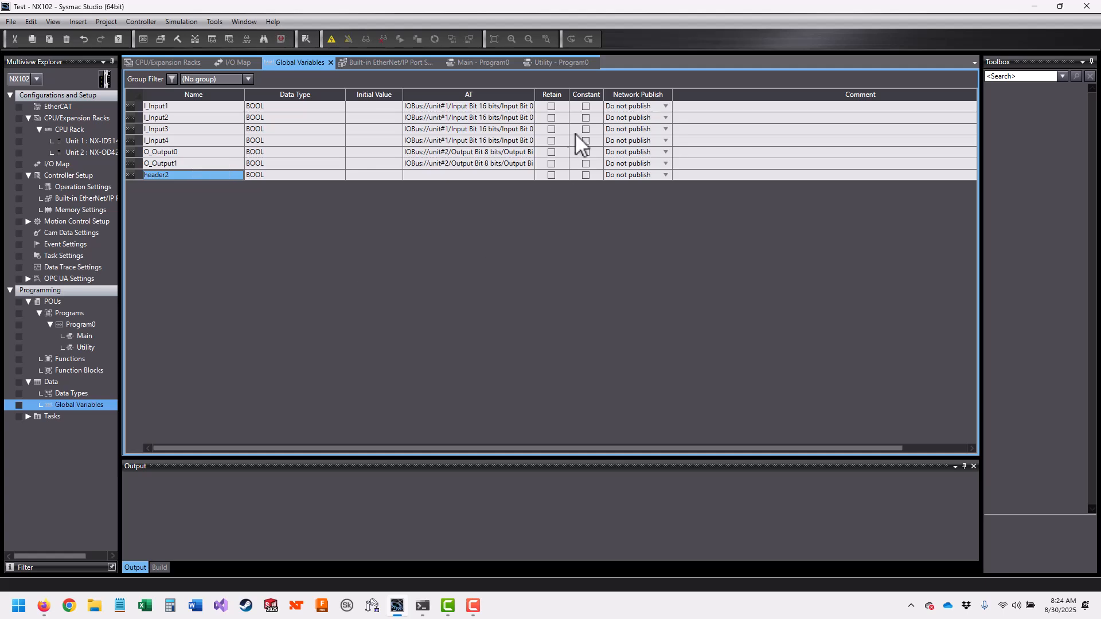
left_click(559, 61)
left_click(146, 79)
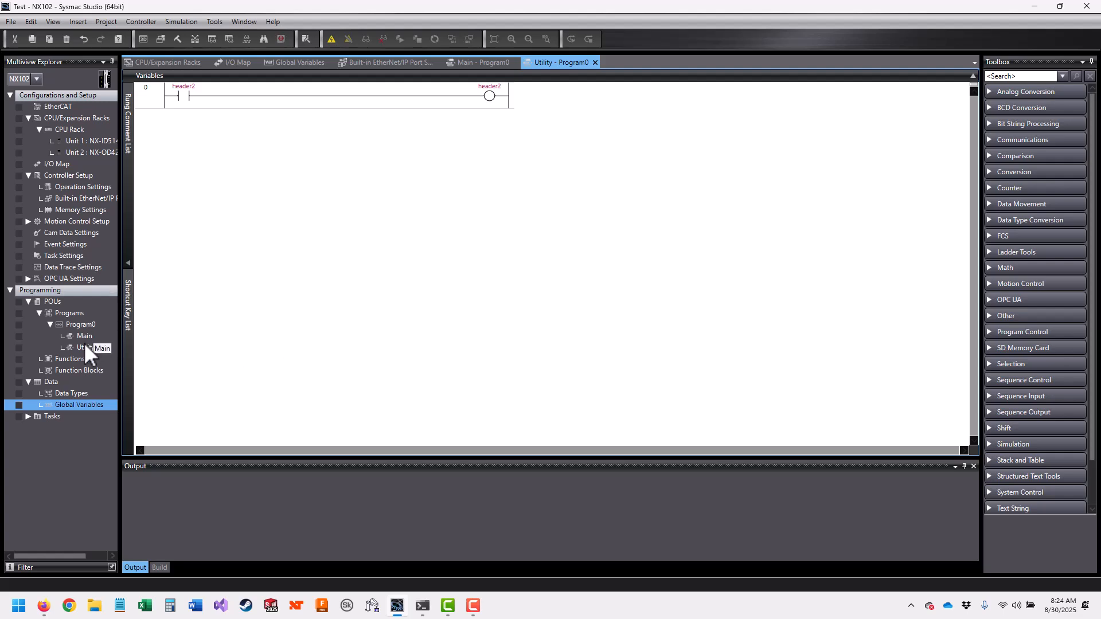
- Check which languages are offered for adding new functions and function blocks
left_click(67, 360)
right_click(68, 360)
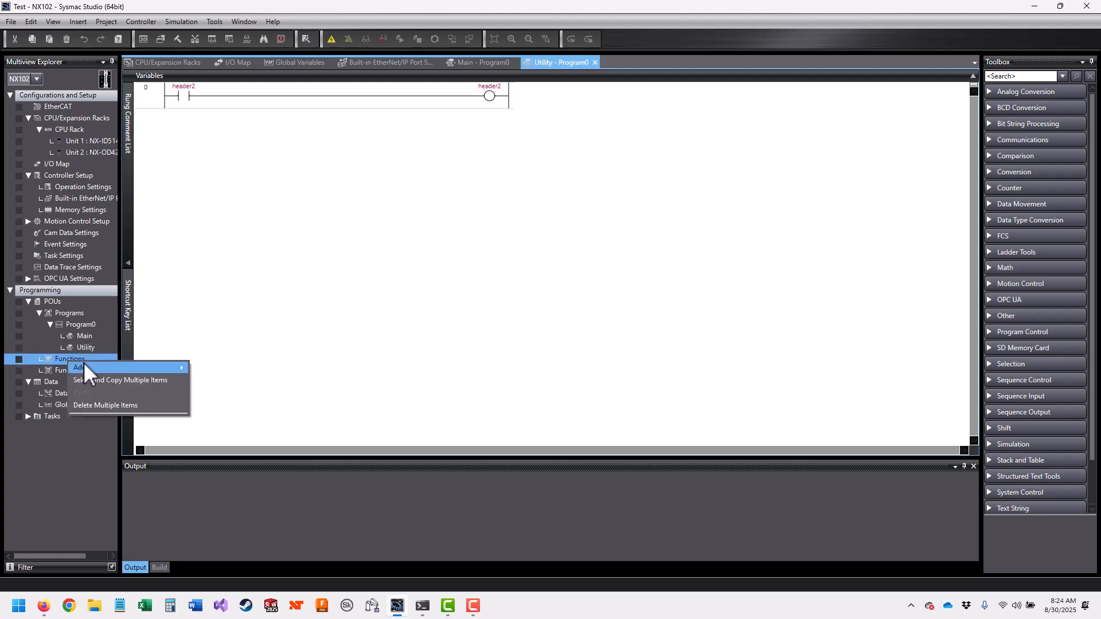
mouse_move(166, 367)
right_click(87, 373)
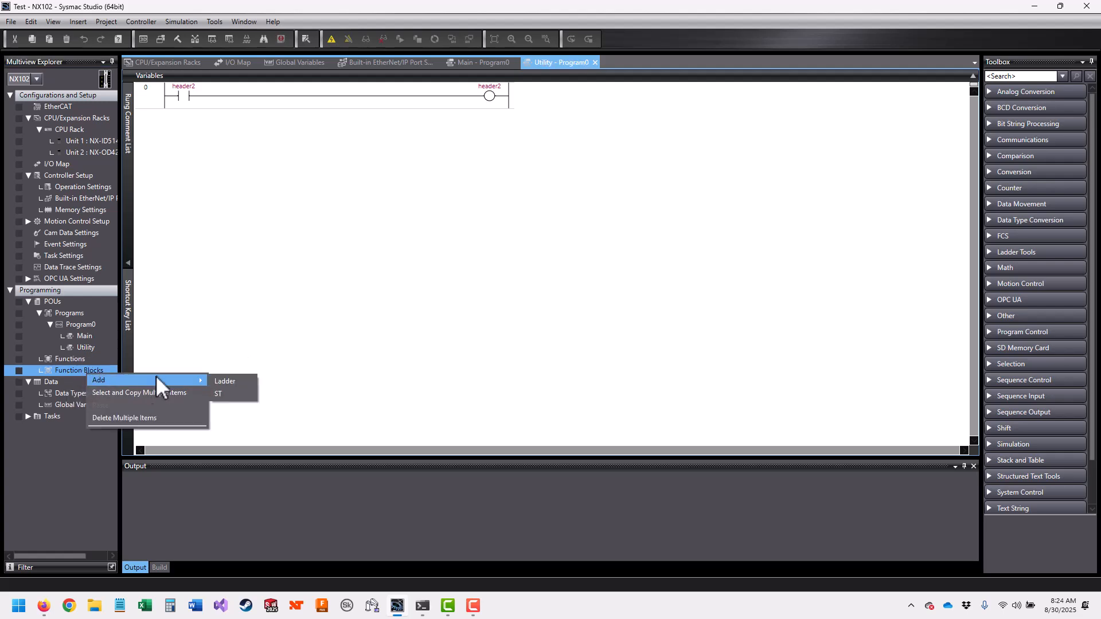
key("Escape")
- Open Data Types and examine the structure and union definitions
double_click(73, 394)
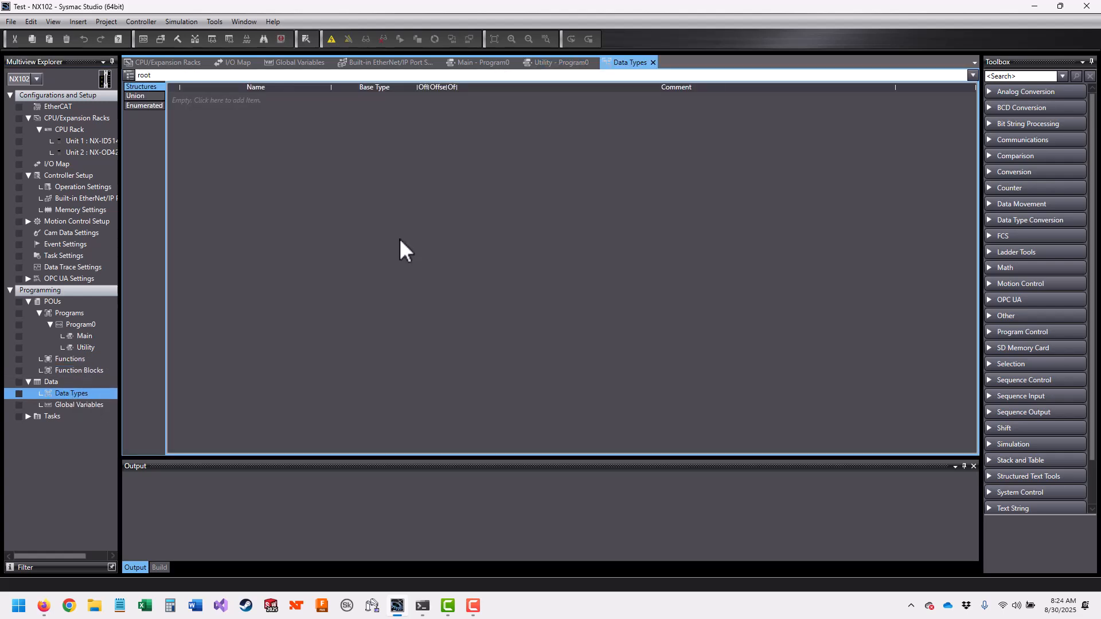
left_click(145, 96)
left_click(149, 87)
left_click(149, 95)
left_click(150, 88)
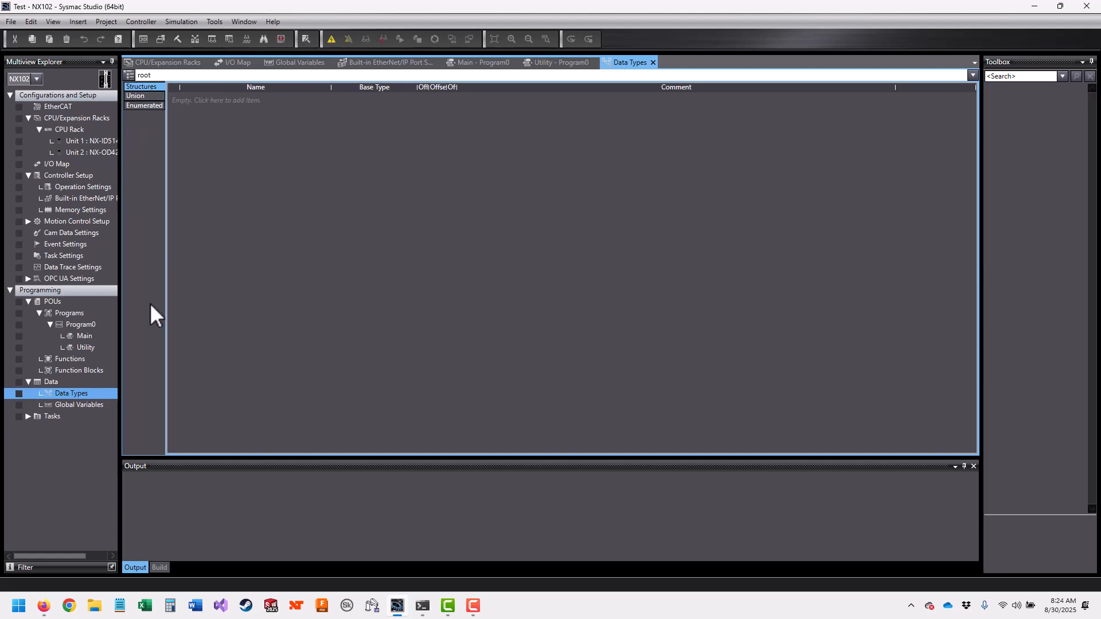
- Review the global variables table and expand Tasks in the project tree
double_click(82, 401)
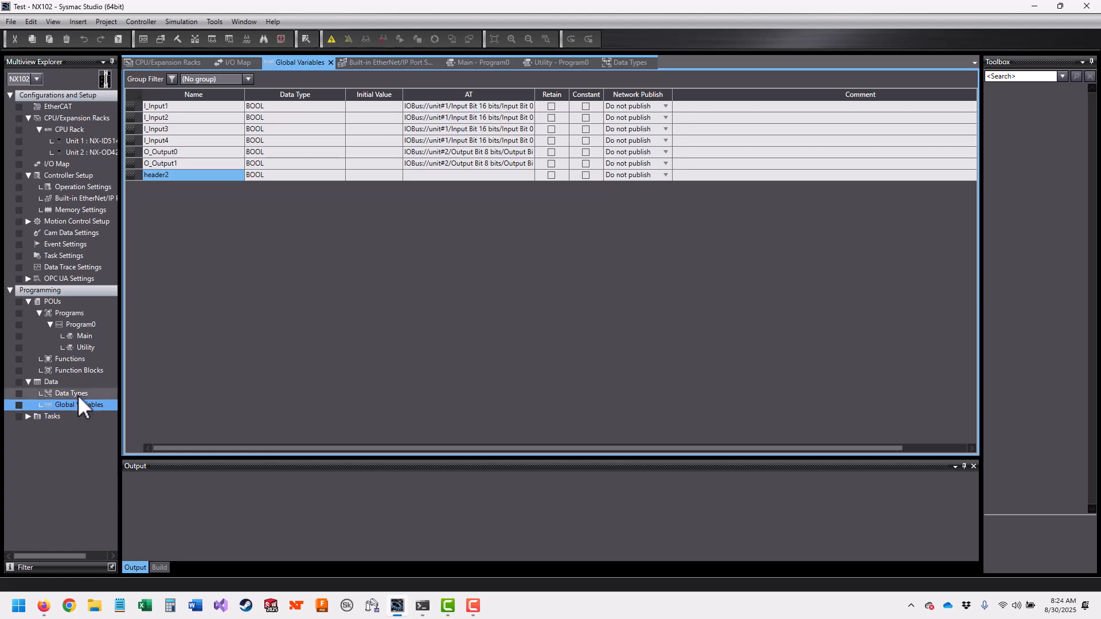
double_click(44, 417)
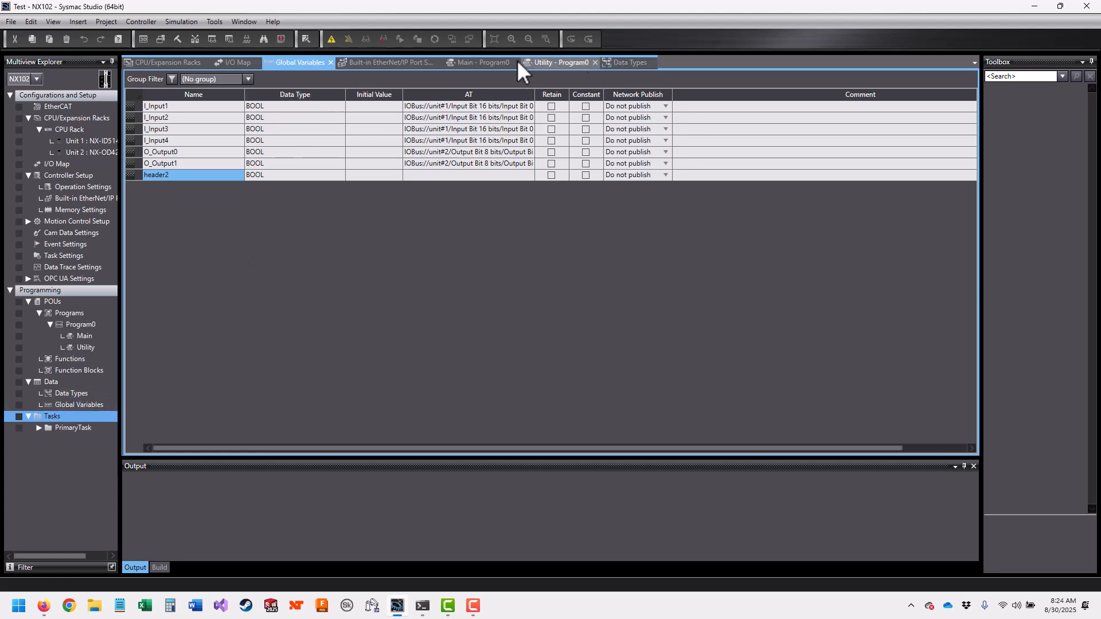
- Insert a greater-than (>) comparison function after the header0 contact in rung 0 of the Main section
left_click(474, 60)
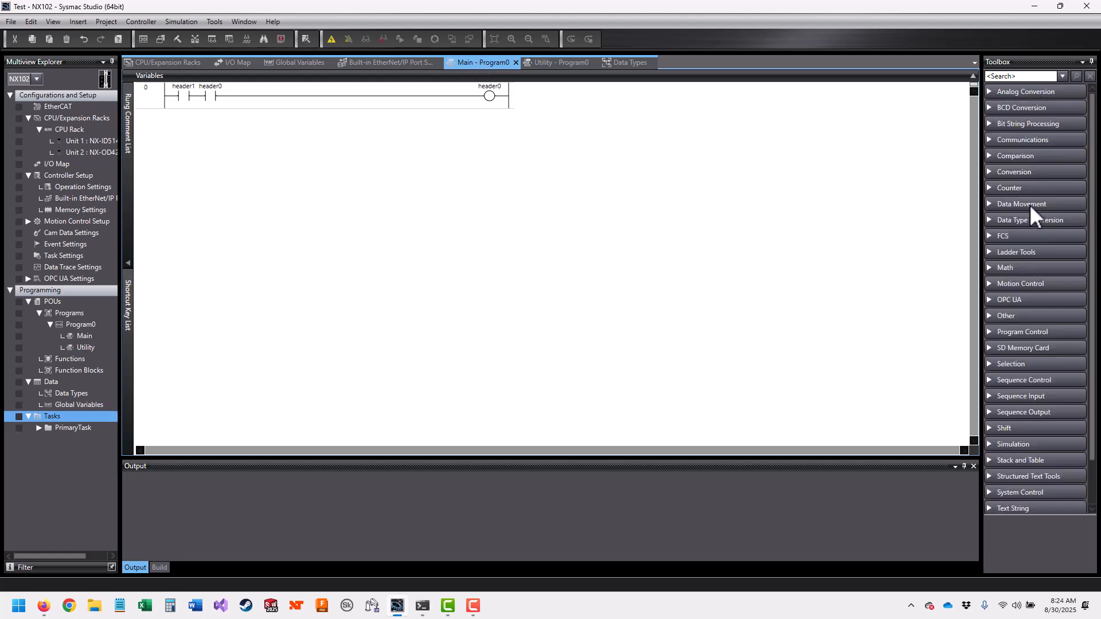
left_click(1016, 154)
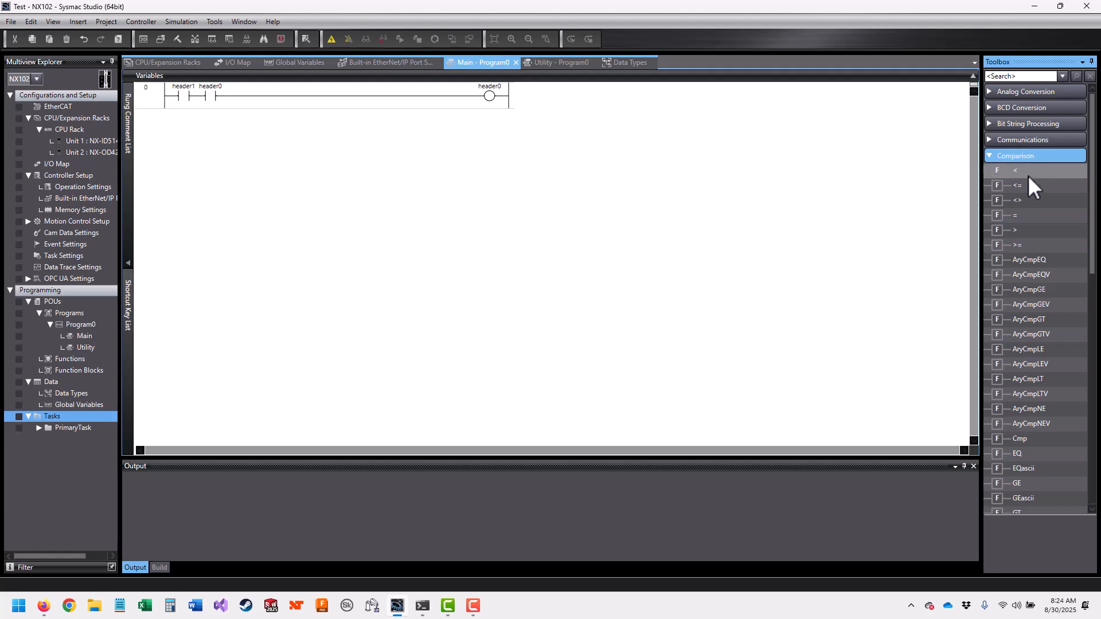
left_click_drag(1022, 227, 291, 96)
- Assign var1 to In1 of the > comparison in rung 0, creating it as an internal variable of type INT
left_click(251, 113)
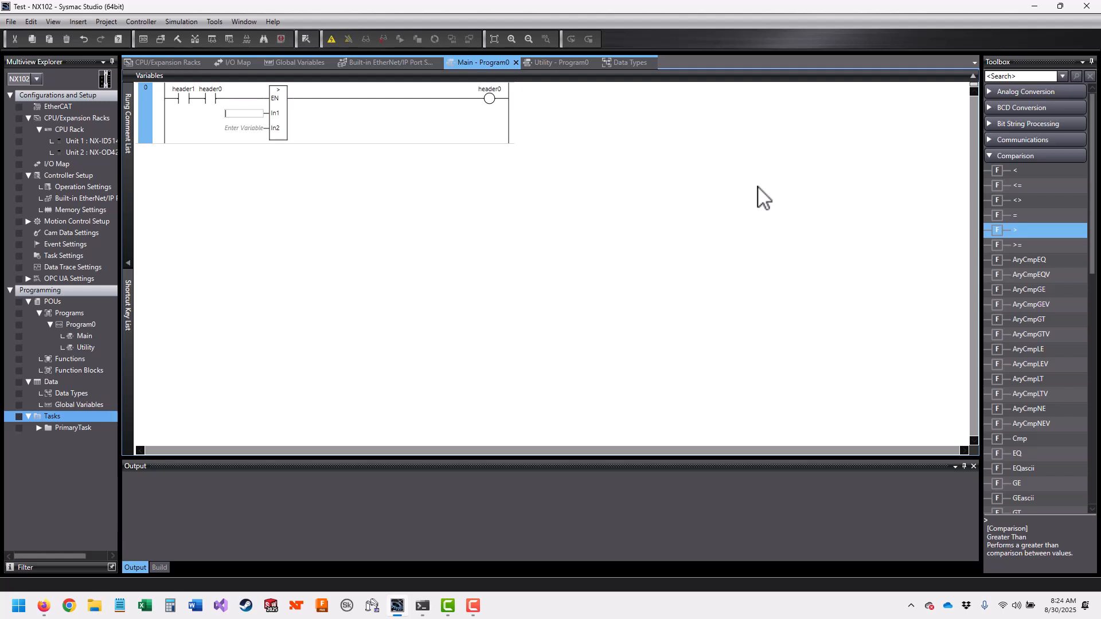
type("var1")
key("Return")
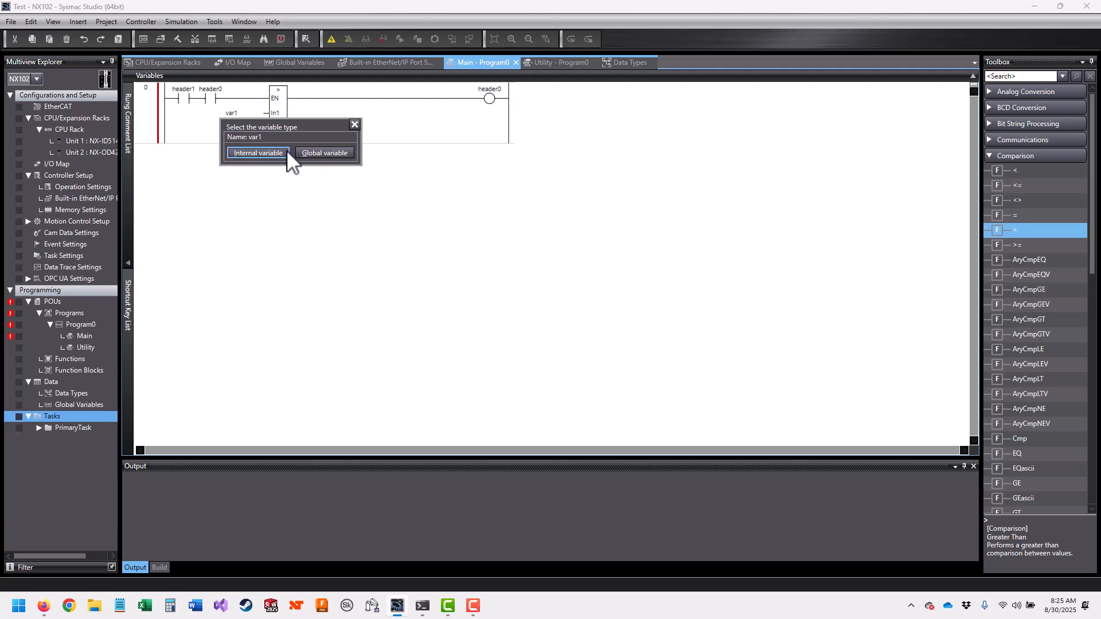
left_click(258, 153)
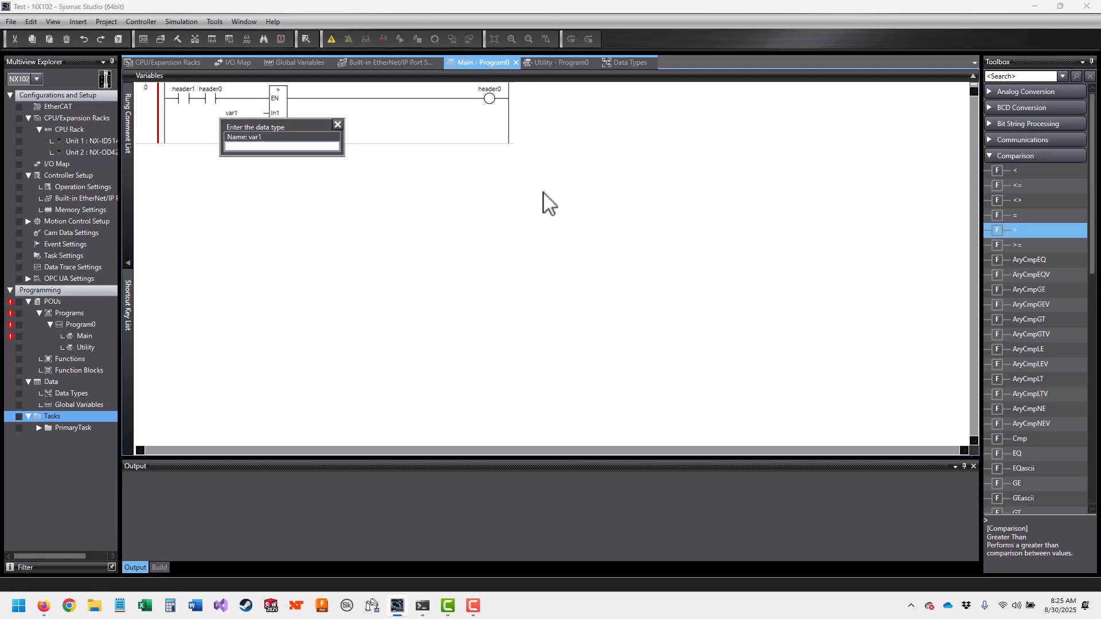
type("INT")
key("Return")
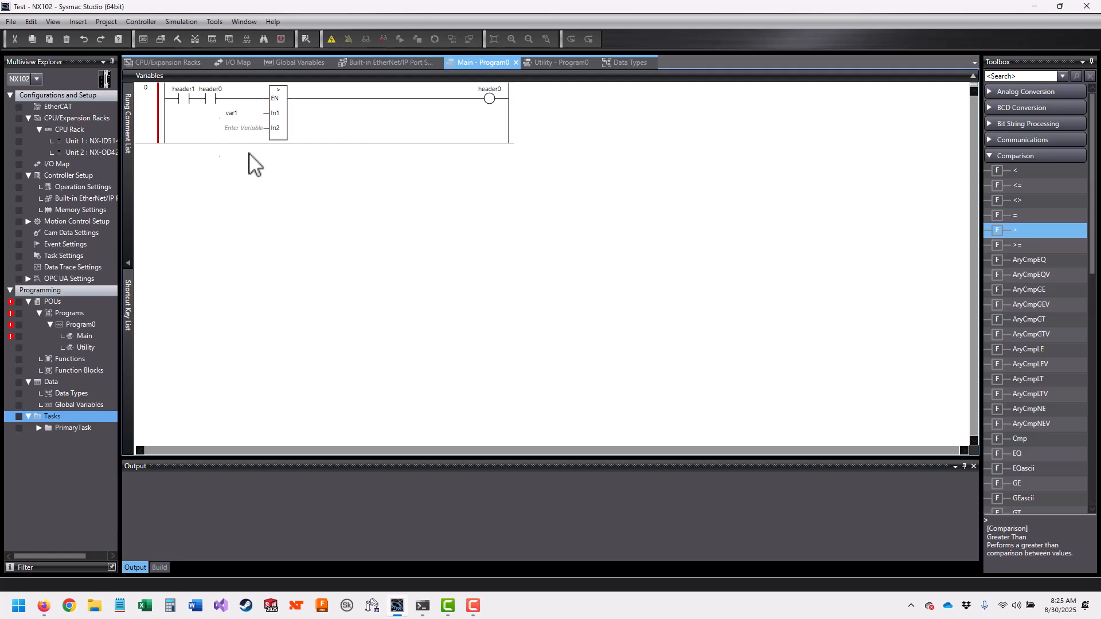
- Set In2 of the > comparison in rung 0 to the constant INT#10
left_click(258, 131)
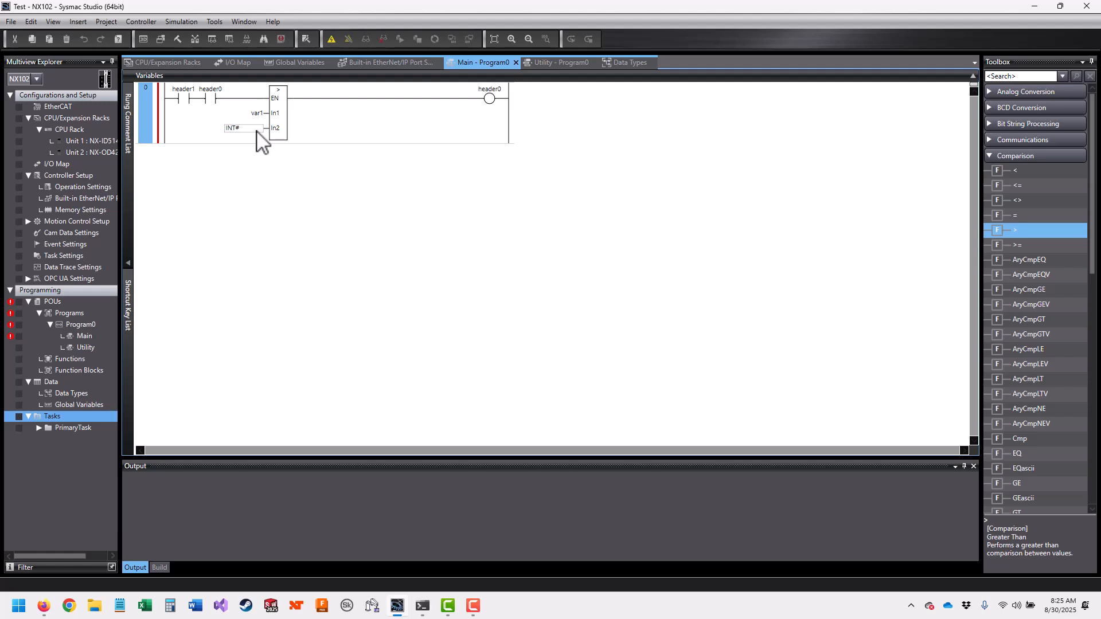
type("0")
key("Return")
left_click(402, 182)
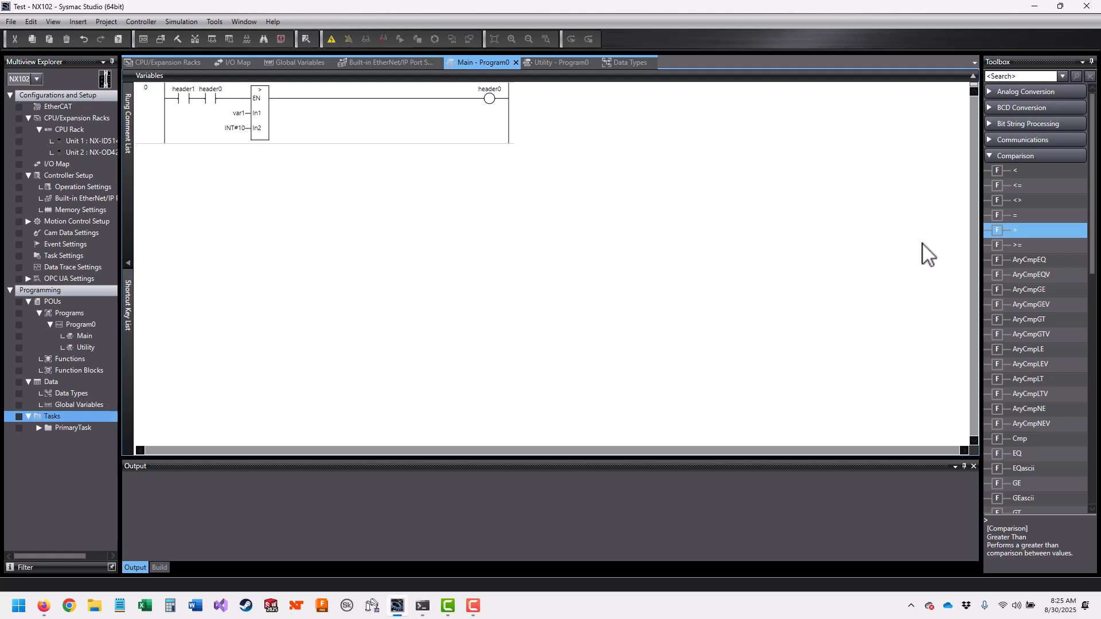
- Go online keeping the project's own name and serial ID, try to transfer the project to the controller, and go offline again
left_click(330, 42)
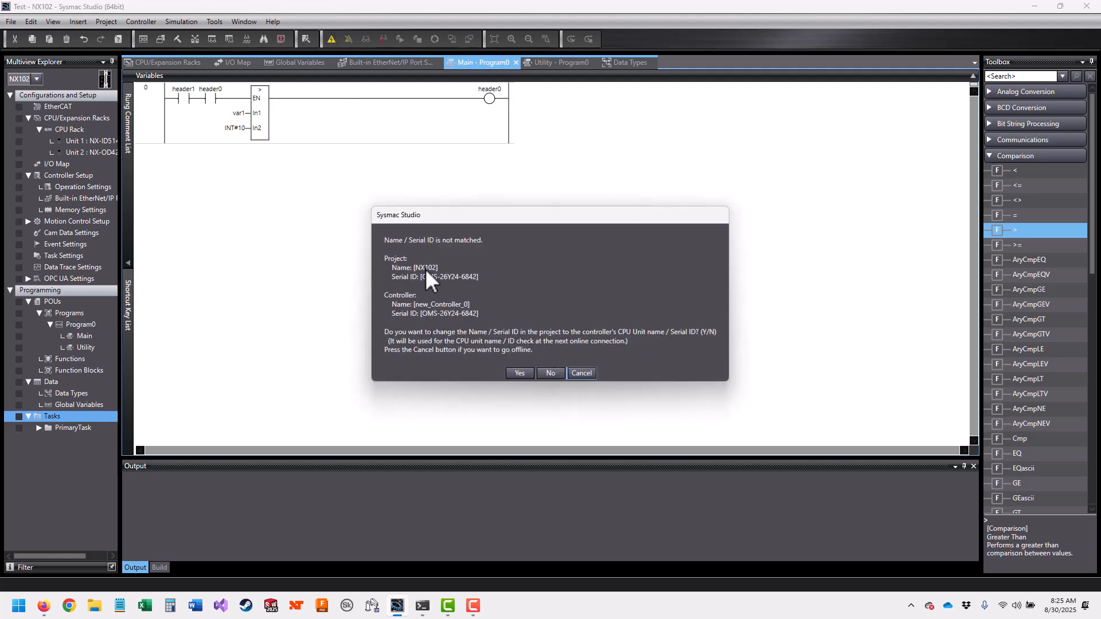
left_click(550, 373)
left_click(452, 39)
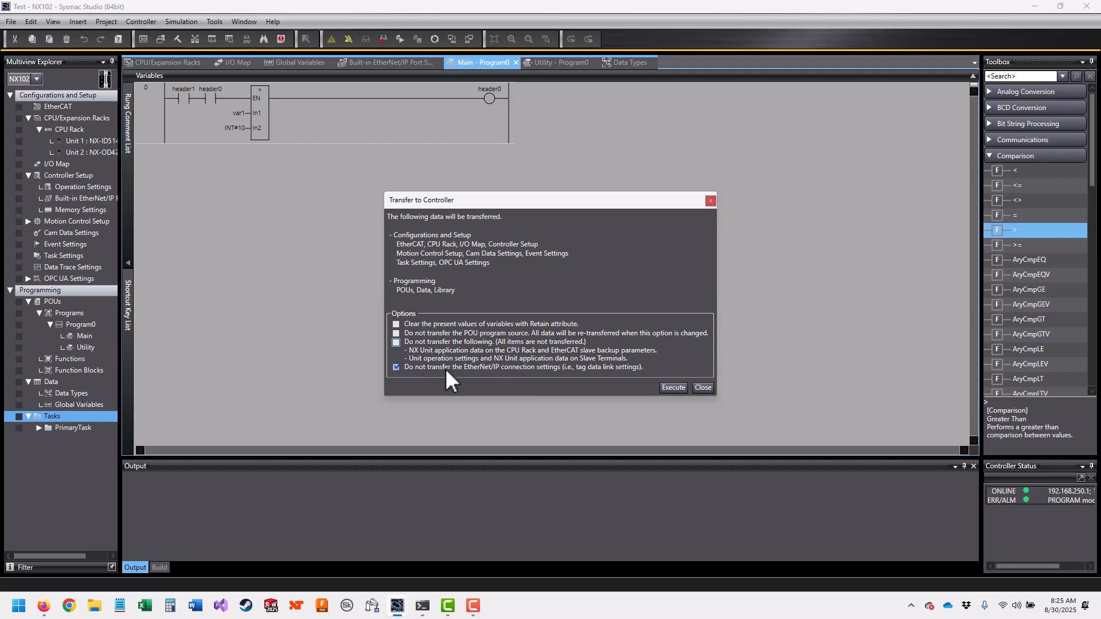
left_click(677, 387)
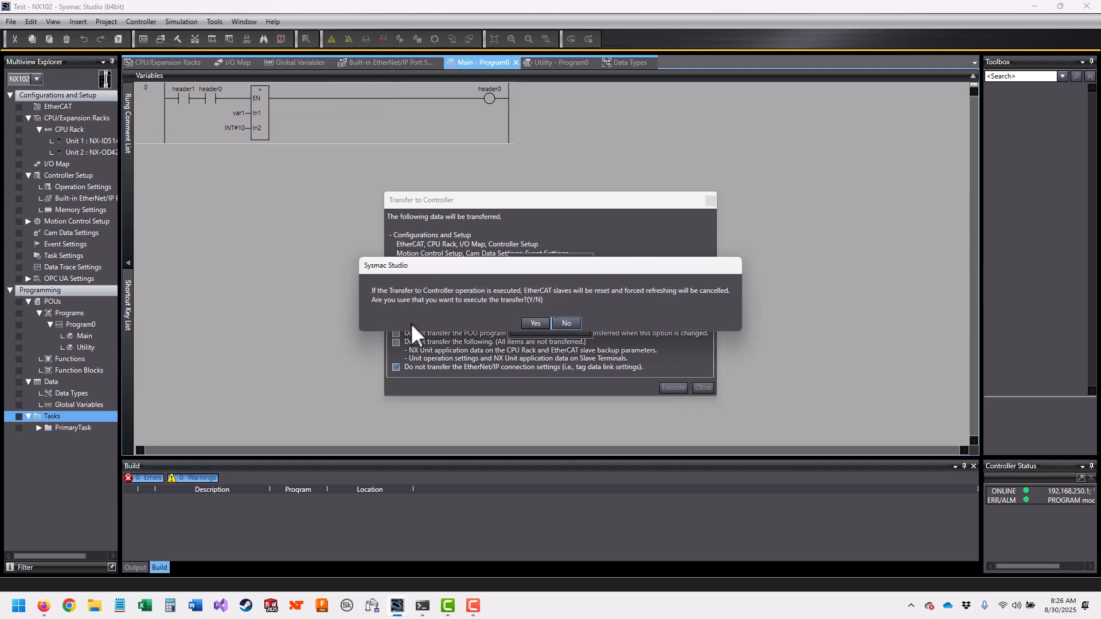
left_click(529, 324)
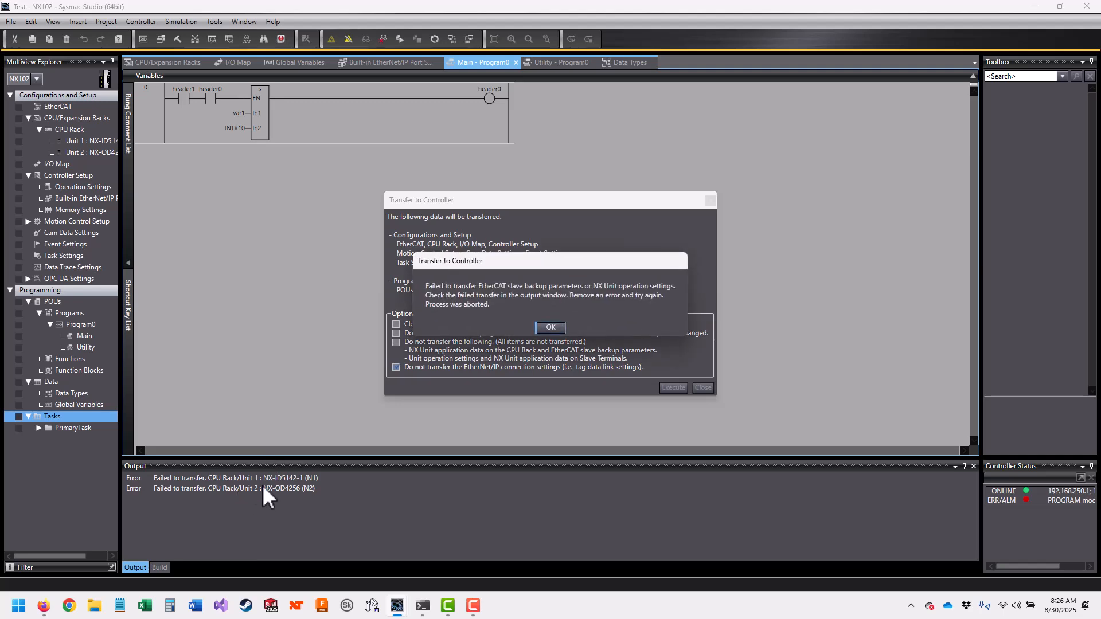
left_click(549, 326)
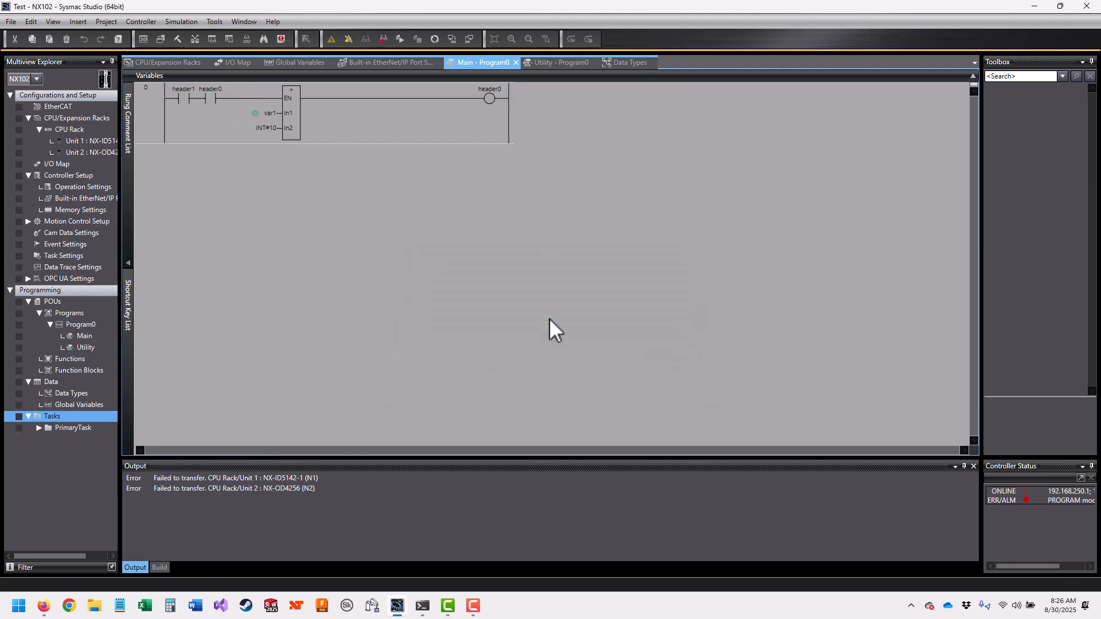
left_click(349, 36)
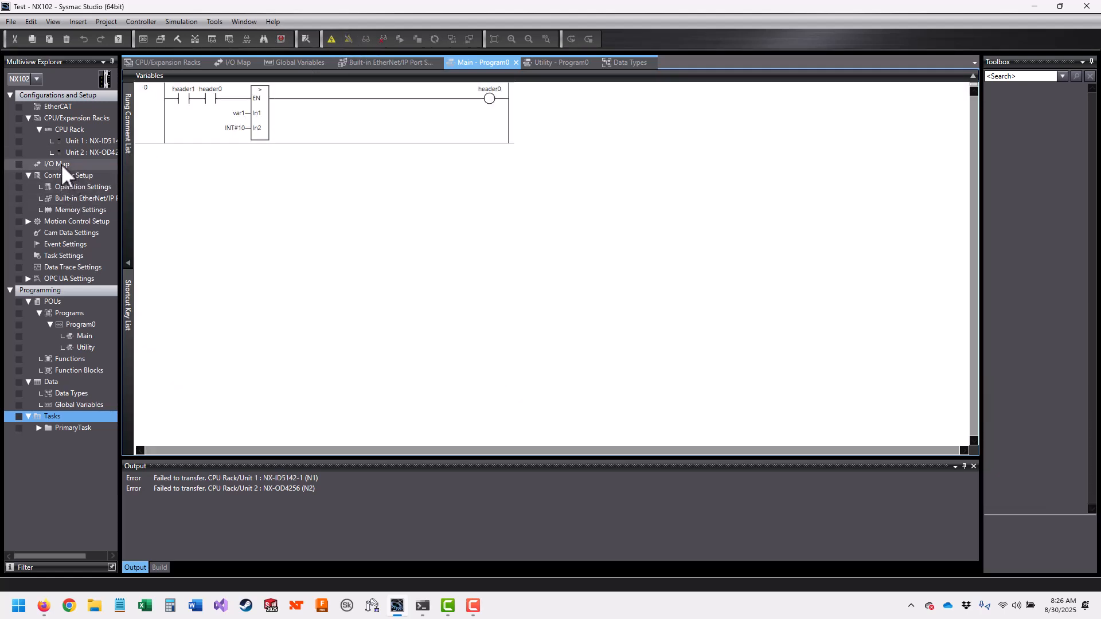
- Delete the NX-ID5142-1 and NX-OD4256 units from the CPU rack and build the project
double_click(68, 129)
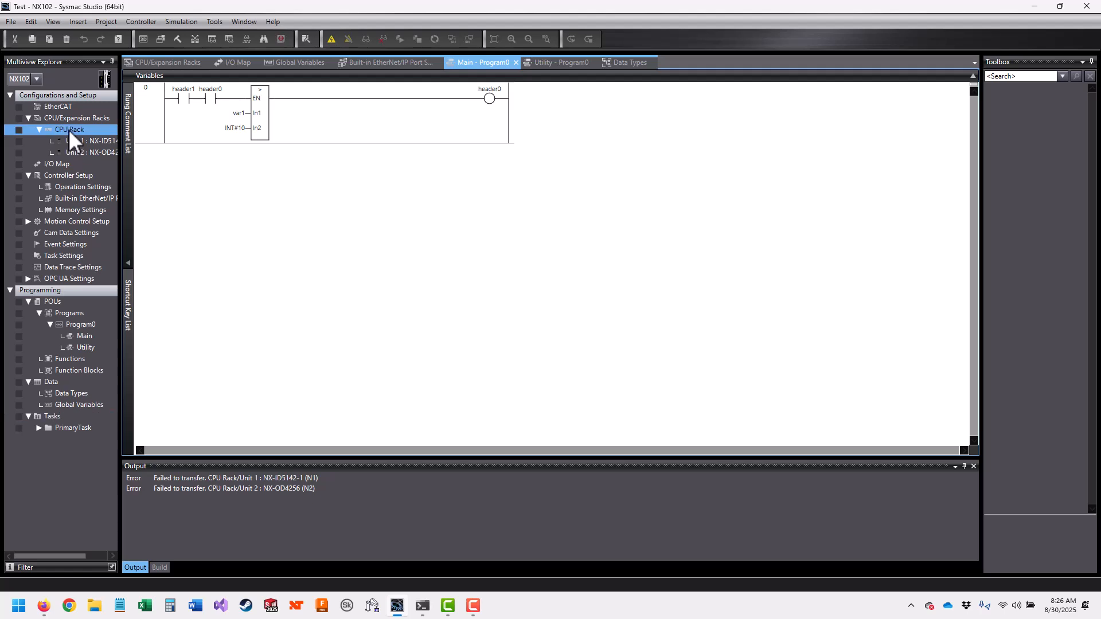
left_click(185, 105)
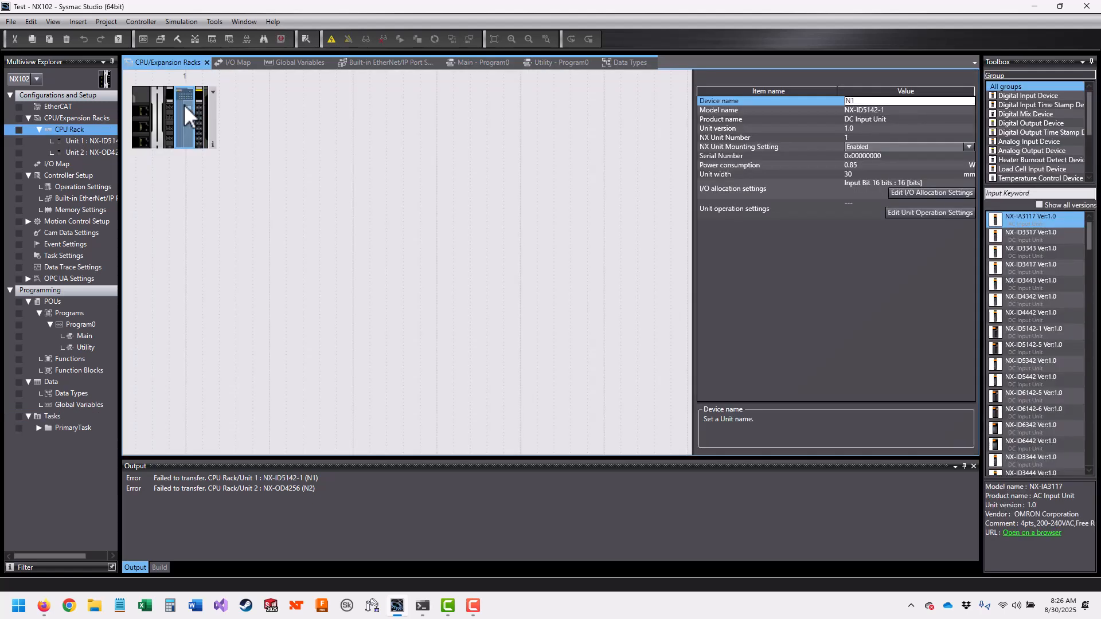
key("Delete")
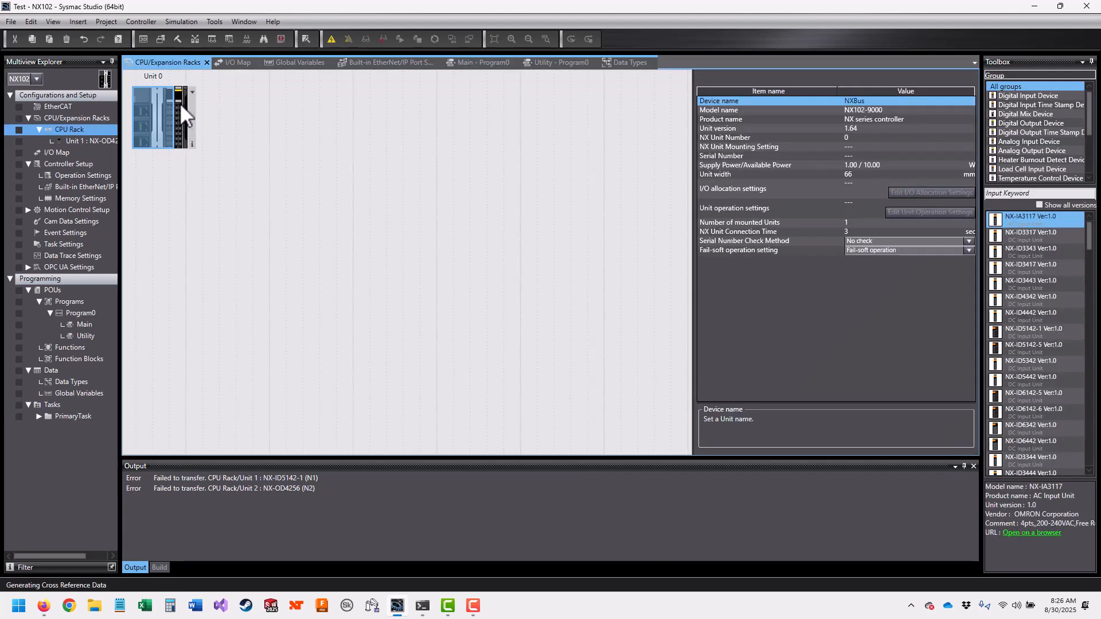
key("Delete")
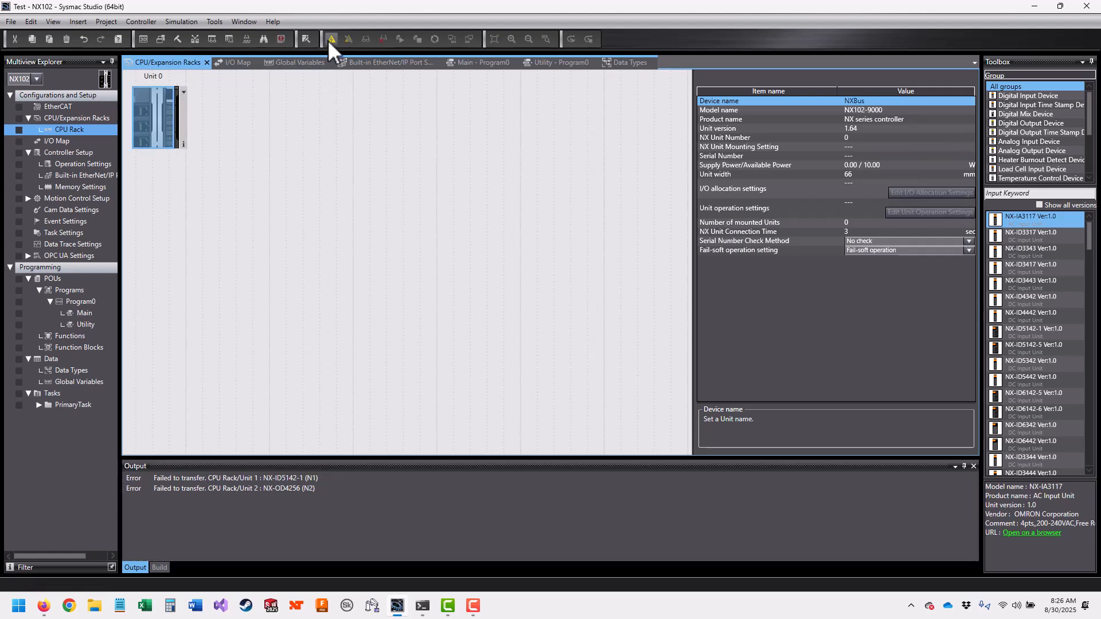
left_click(104, 22)
left_click(123, 63)
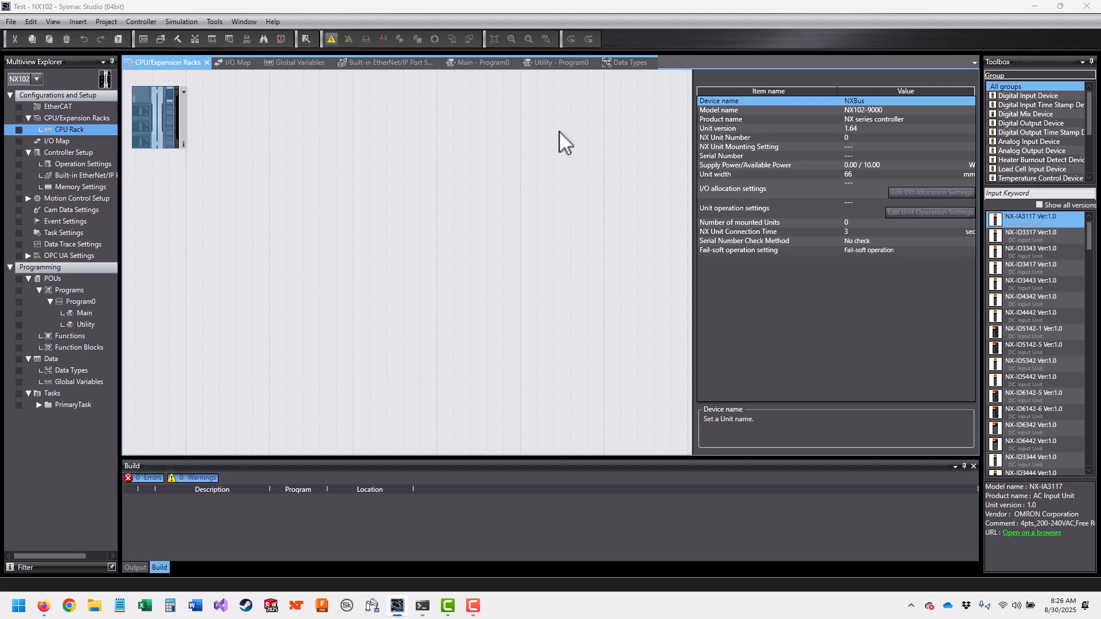
- Go online without changing the project's name or serial ID and transfer the project to the controller, excluding the EtherNet/IP connection settings
left_click(550, 373)
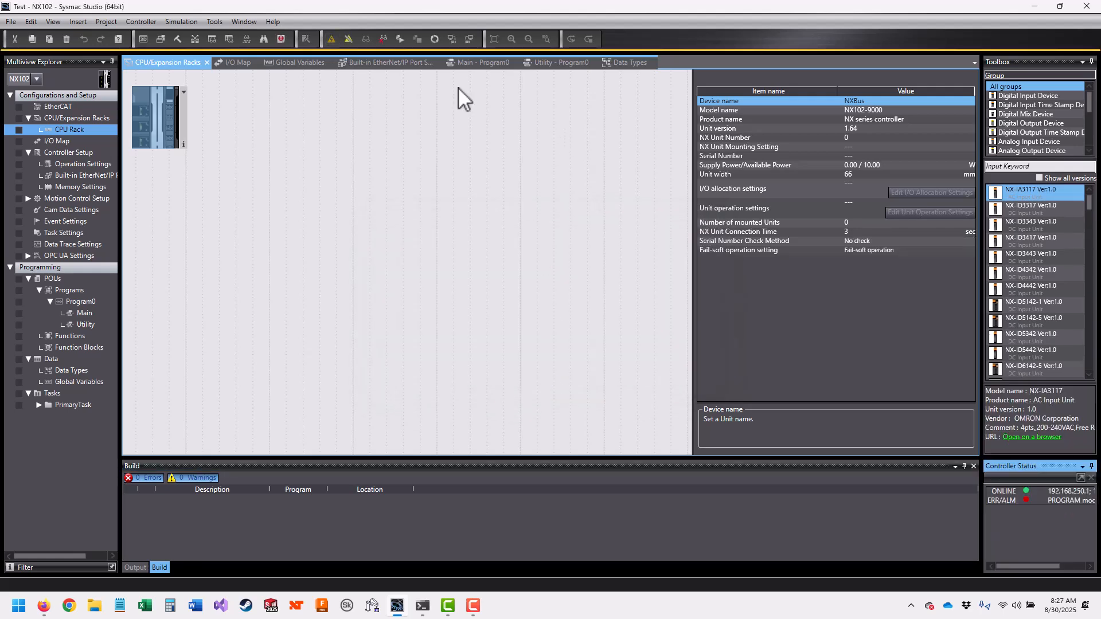
left_click(453, 39)
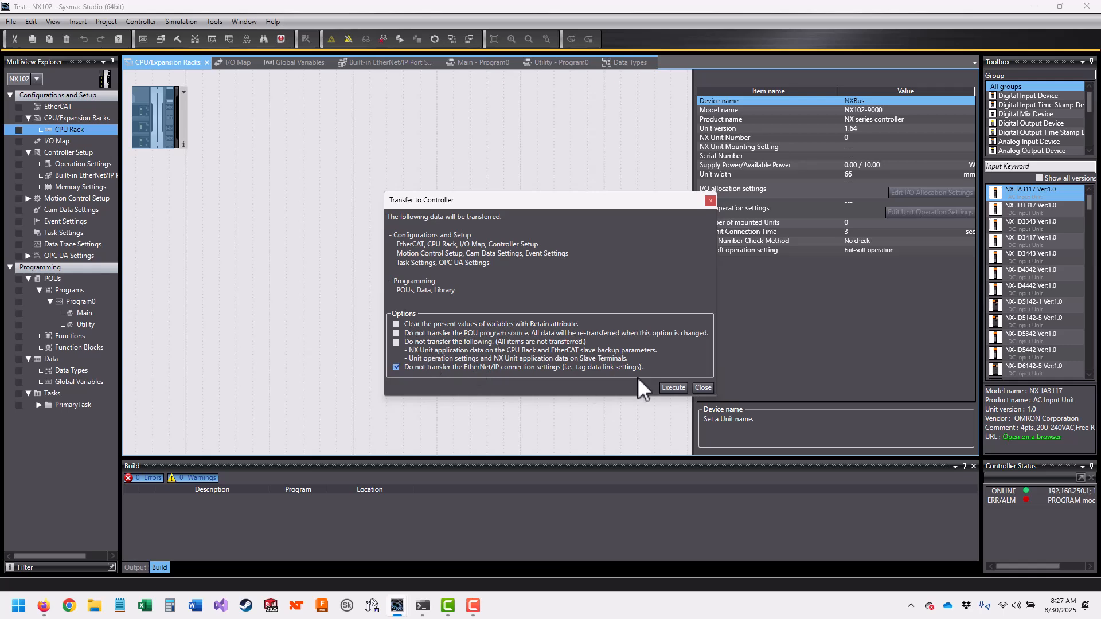
left_click(669, 387)
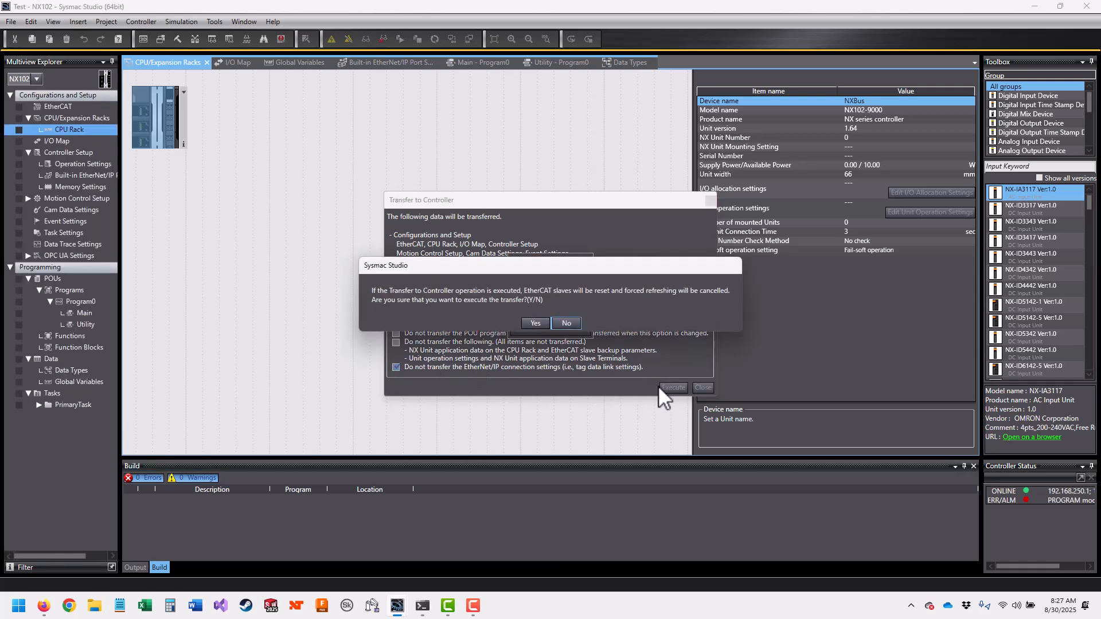
left_click(525, 325)
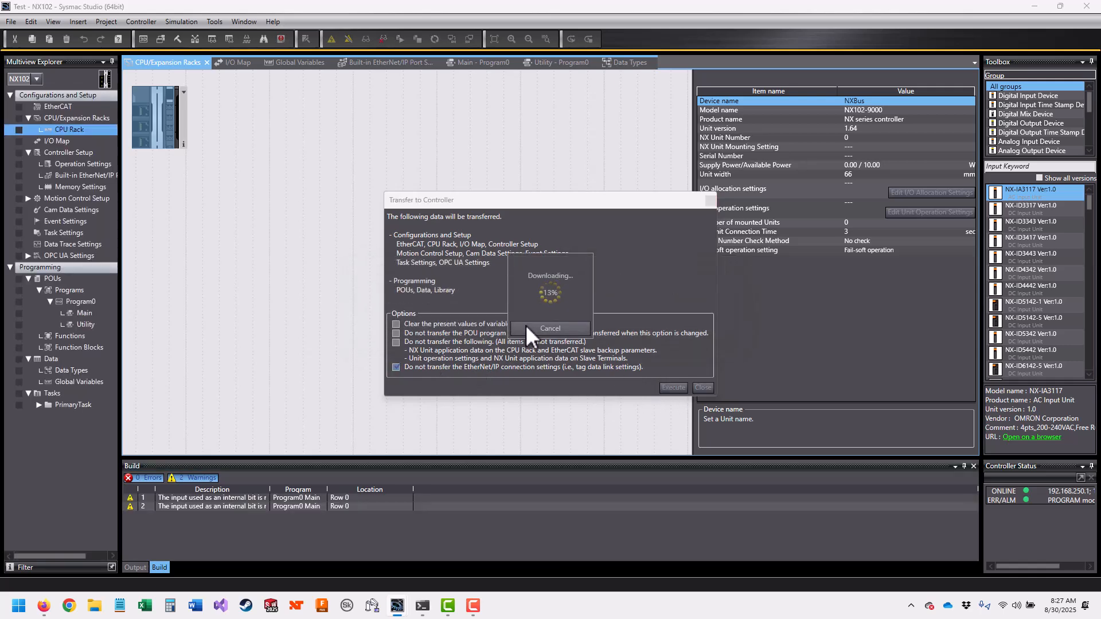
left_click(546, 320)
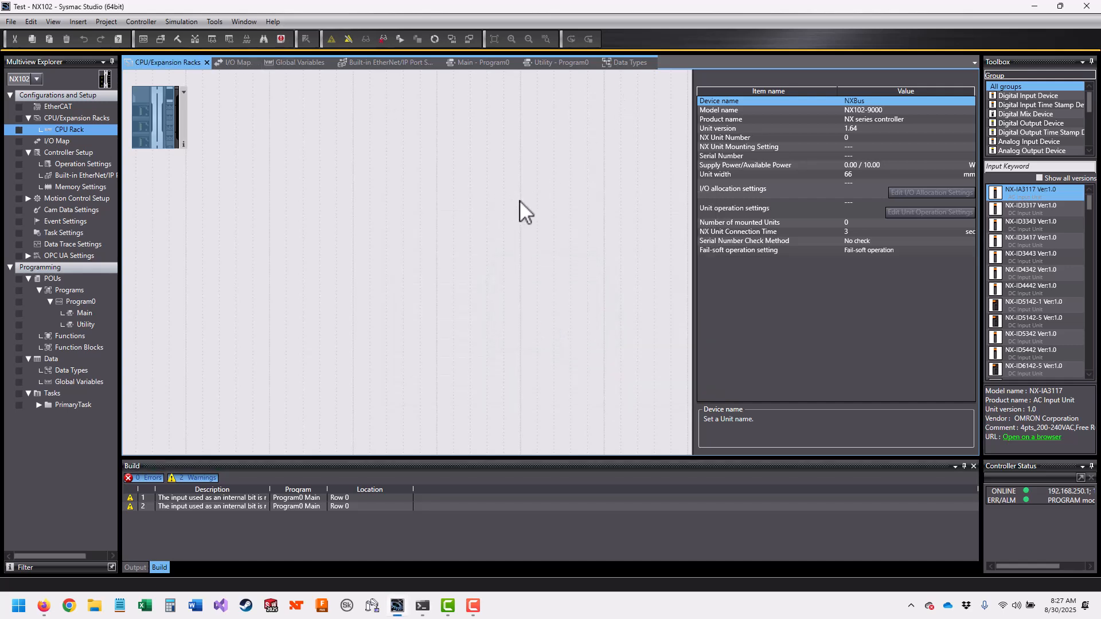
- Display the Main section of Program0 and switch the controller to RUN mode
left_click(485, 63)
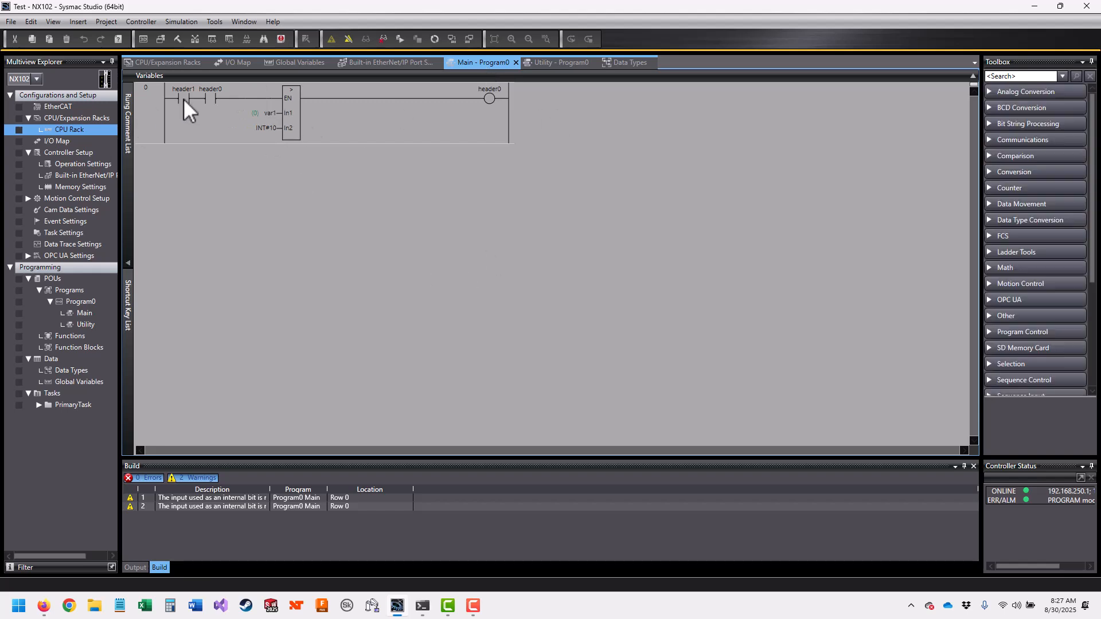
left_click(399, 39)
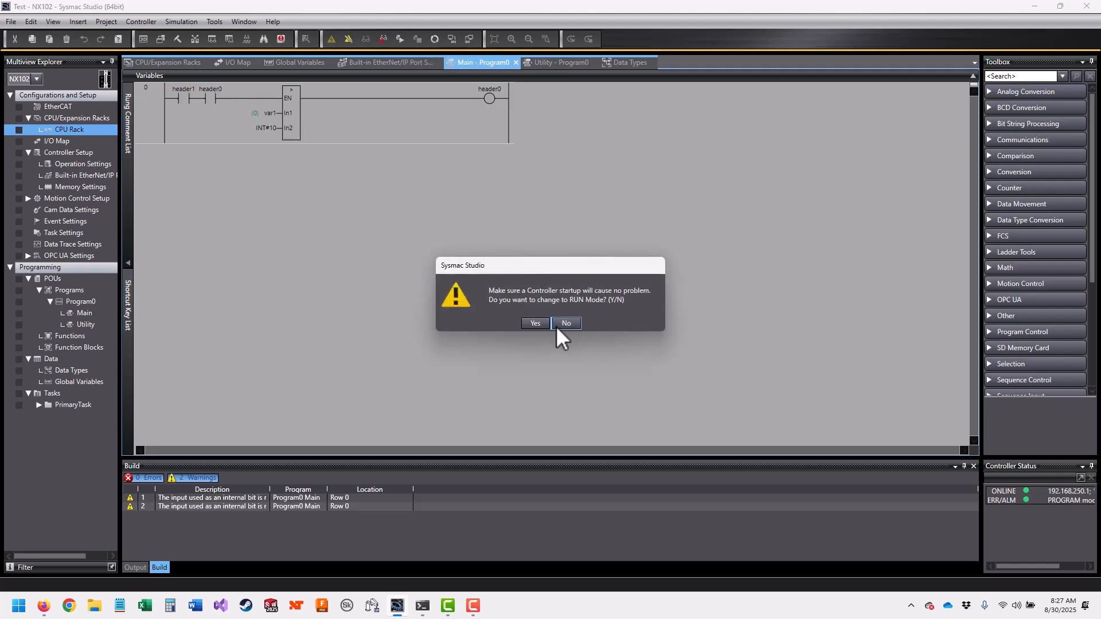
left_click(537, 325)
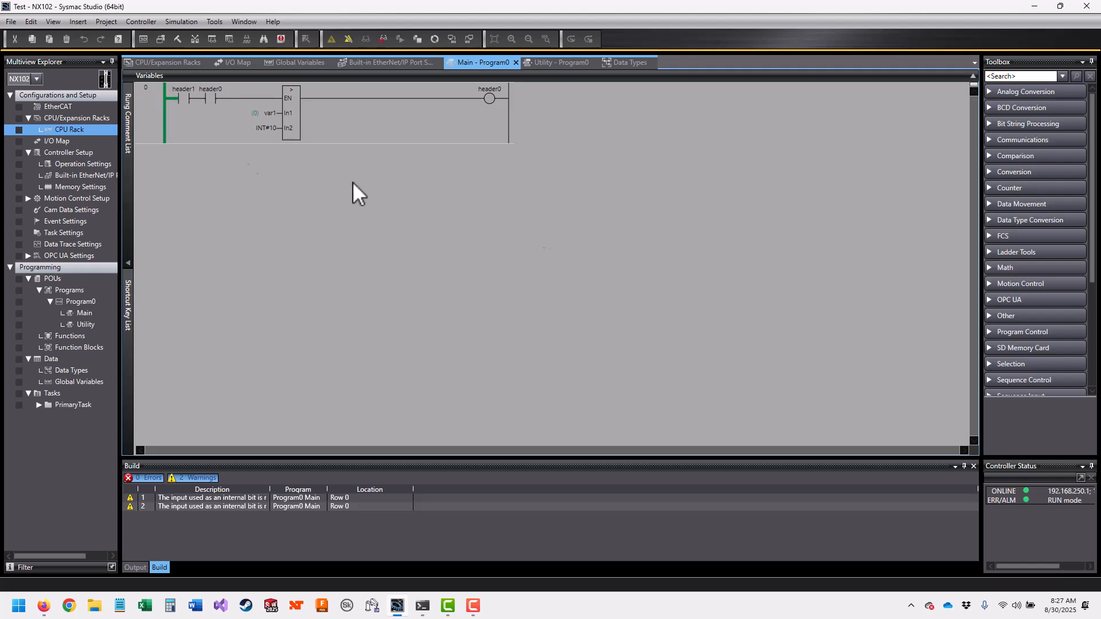
- Set the header1 contact to True and give var1 a present value above 10 in the running Main section
mouse_move(184, 98)
mouse_move(256, 112)
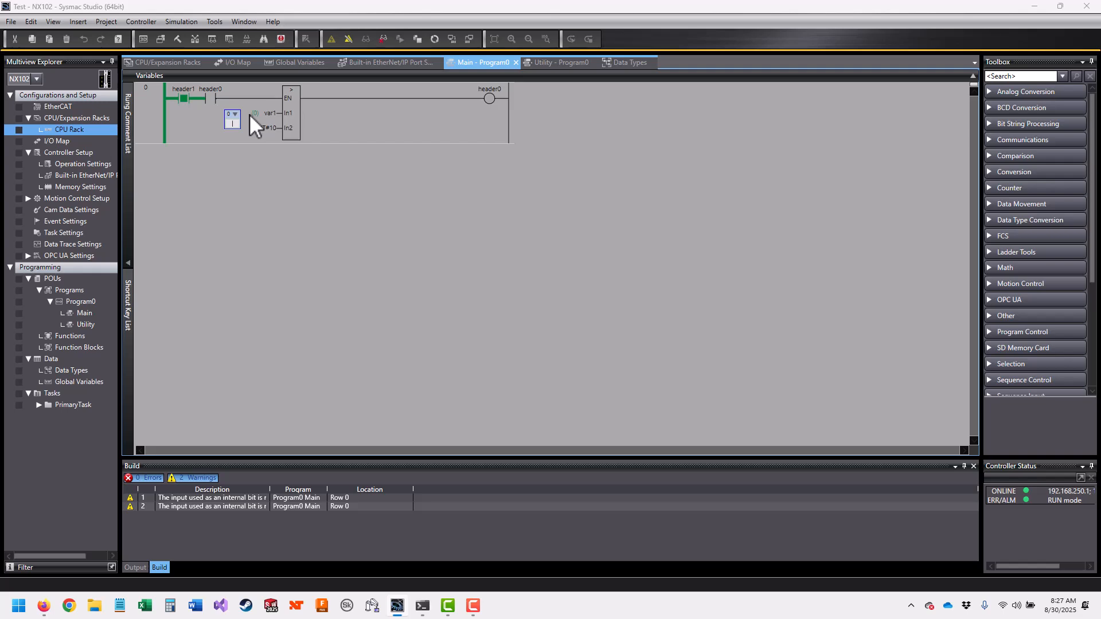
key("Return")
- Set the header0 coil in rung 0 to True
left_click(491, 99)
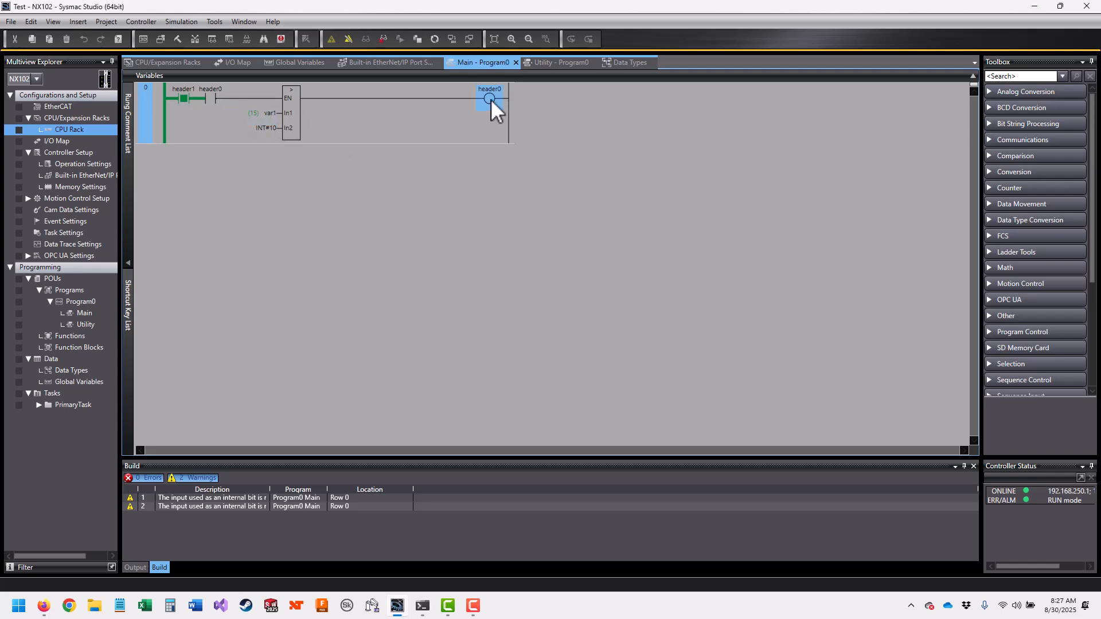
left_click(483, 126)
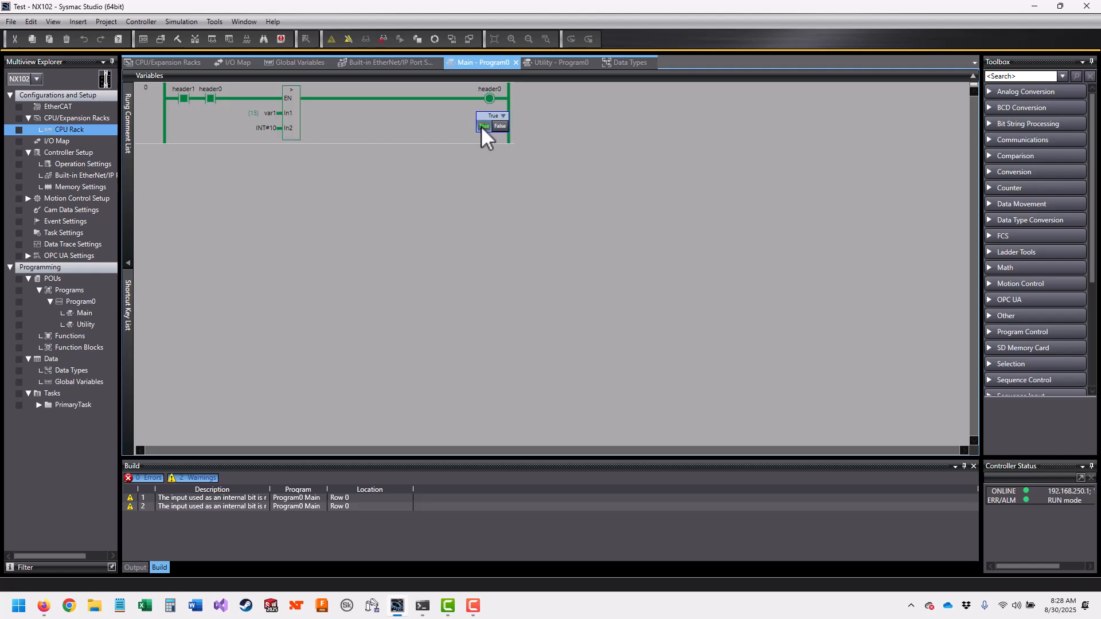
left_click(298, 219)
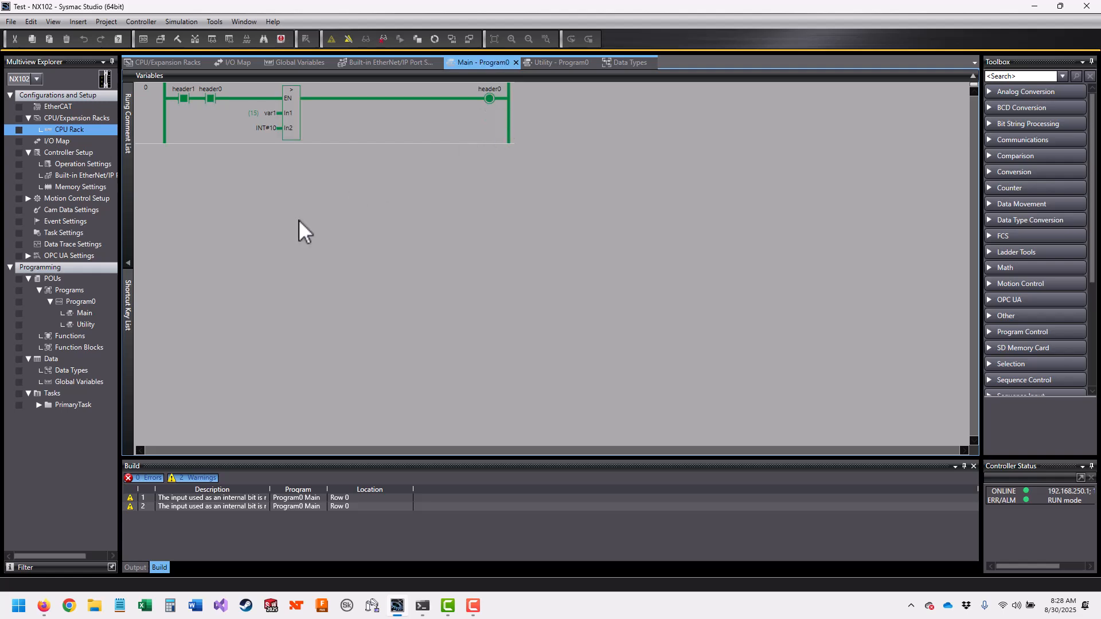
- Set the present value of var1 on the > comparison to 8
left_click(254, 112)
type("8")
key("Return")
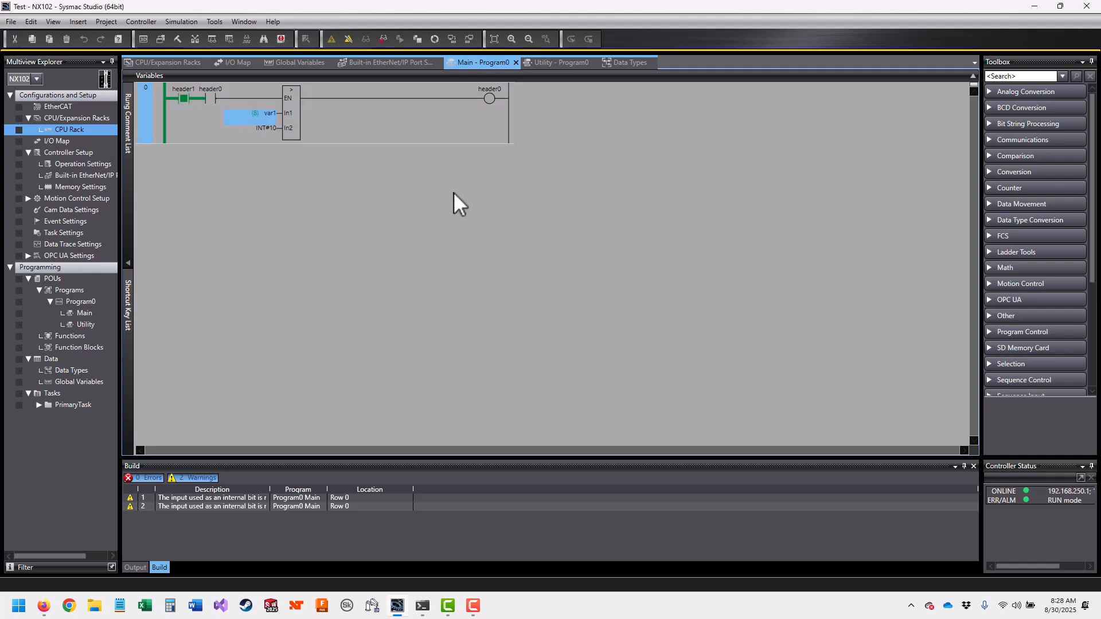